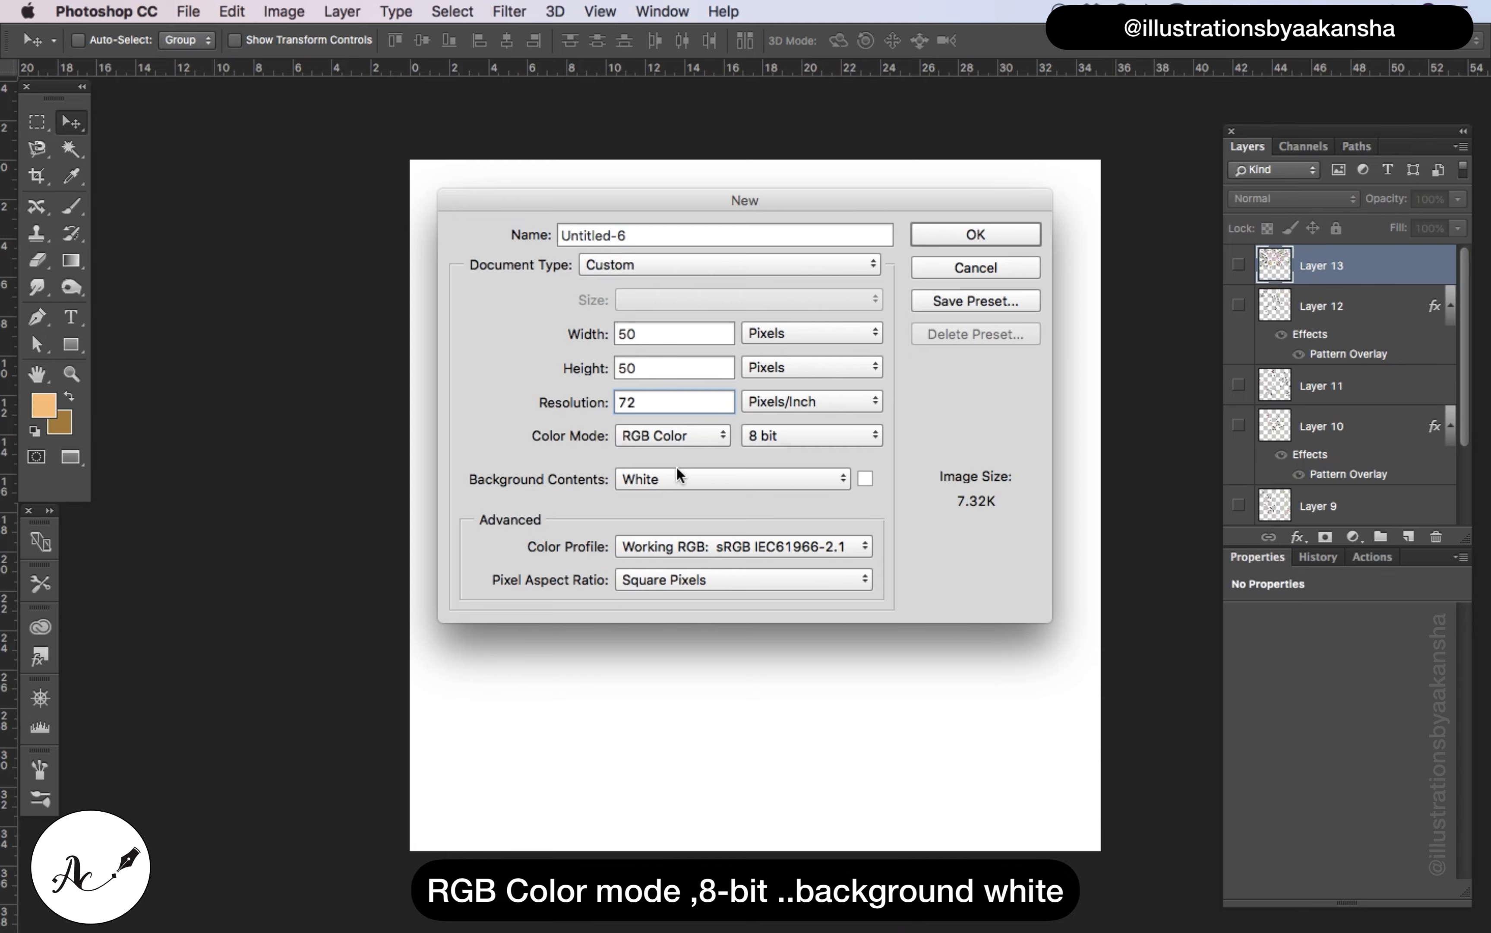
Create the 50 by 50 pixel document and fill its white background with black using the Paint Bucket
left_click(935, 239)
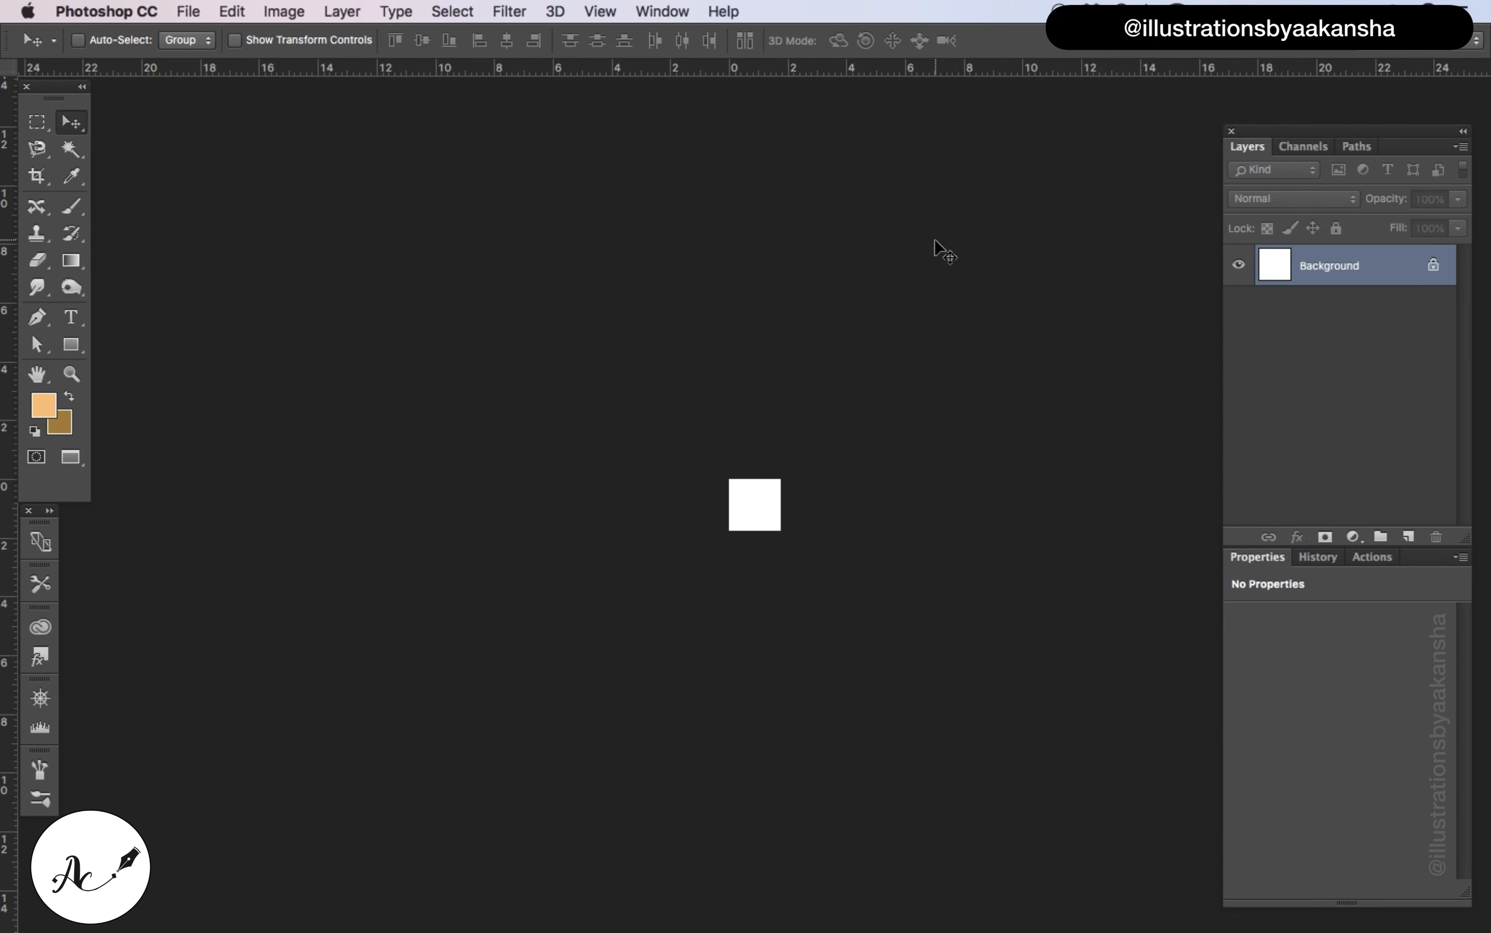
key("super+plus")
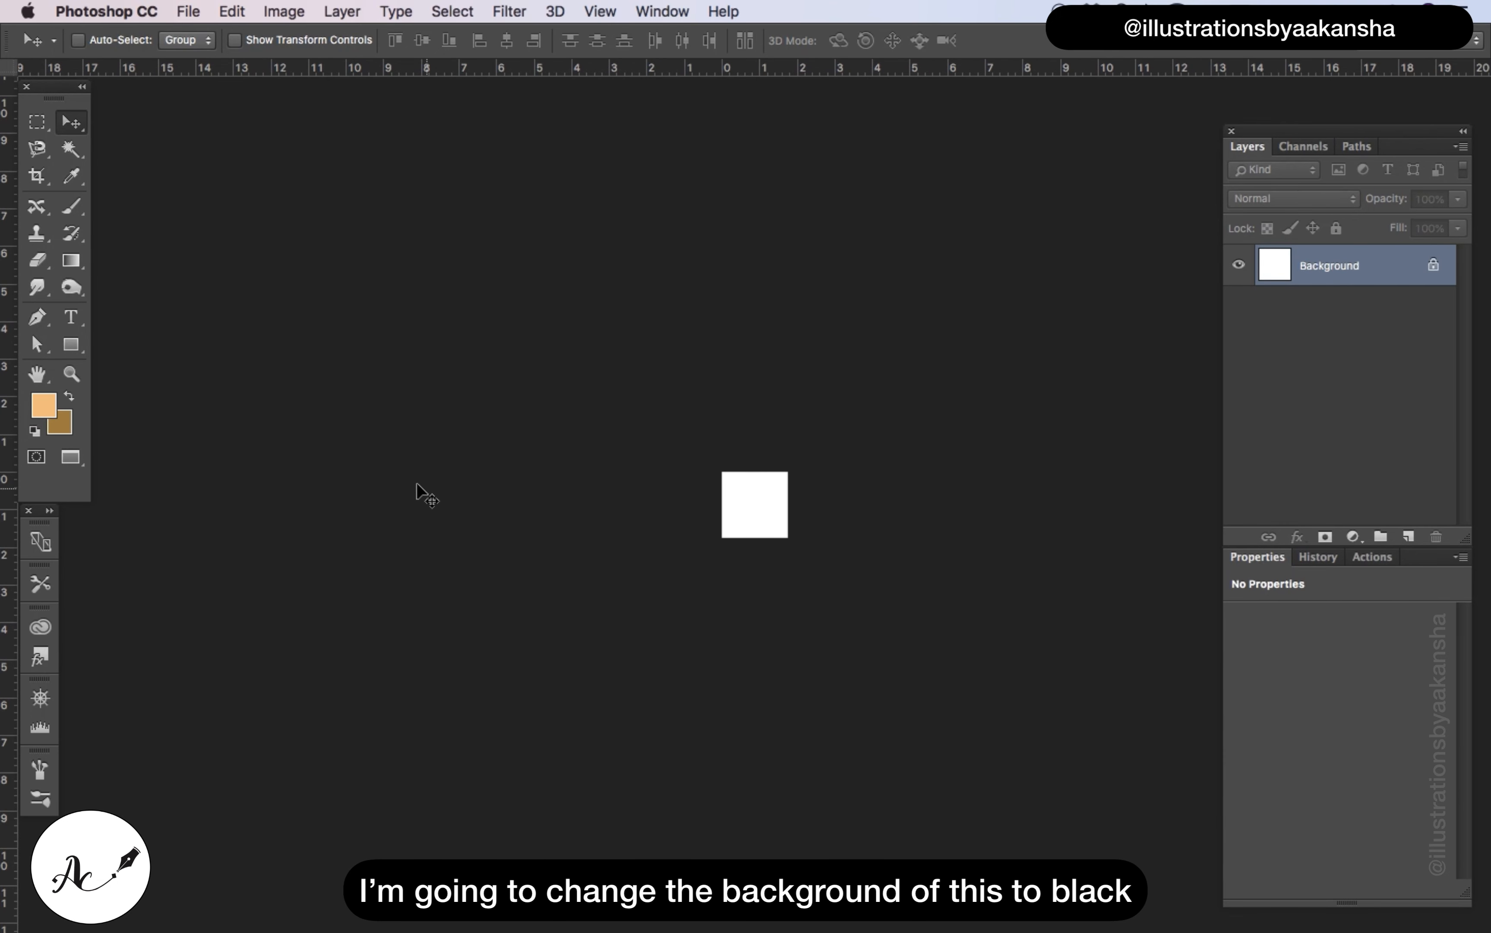
left_click(36, 432)
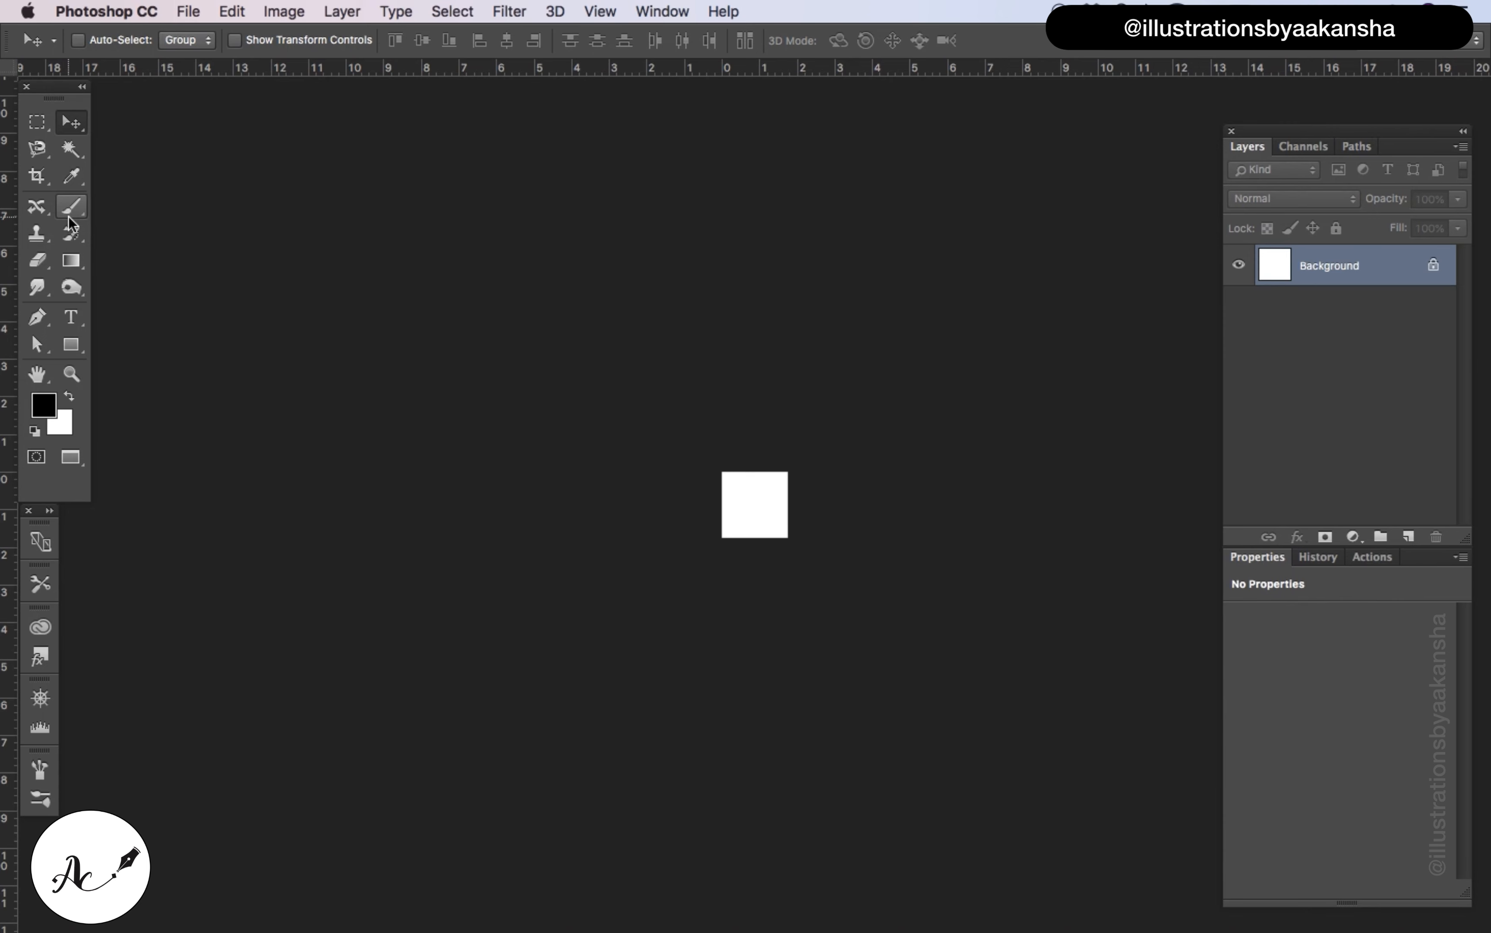
left_click_drag(71, 264, 135, 271)
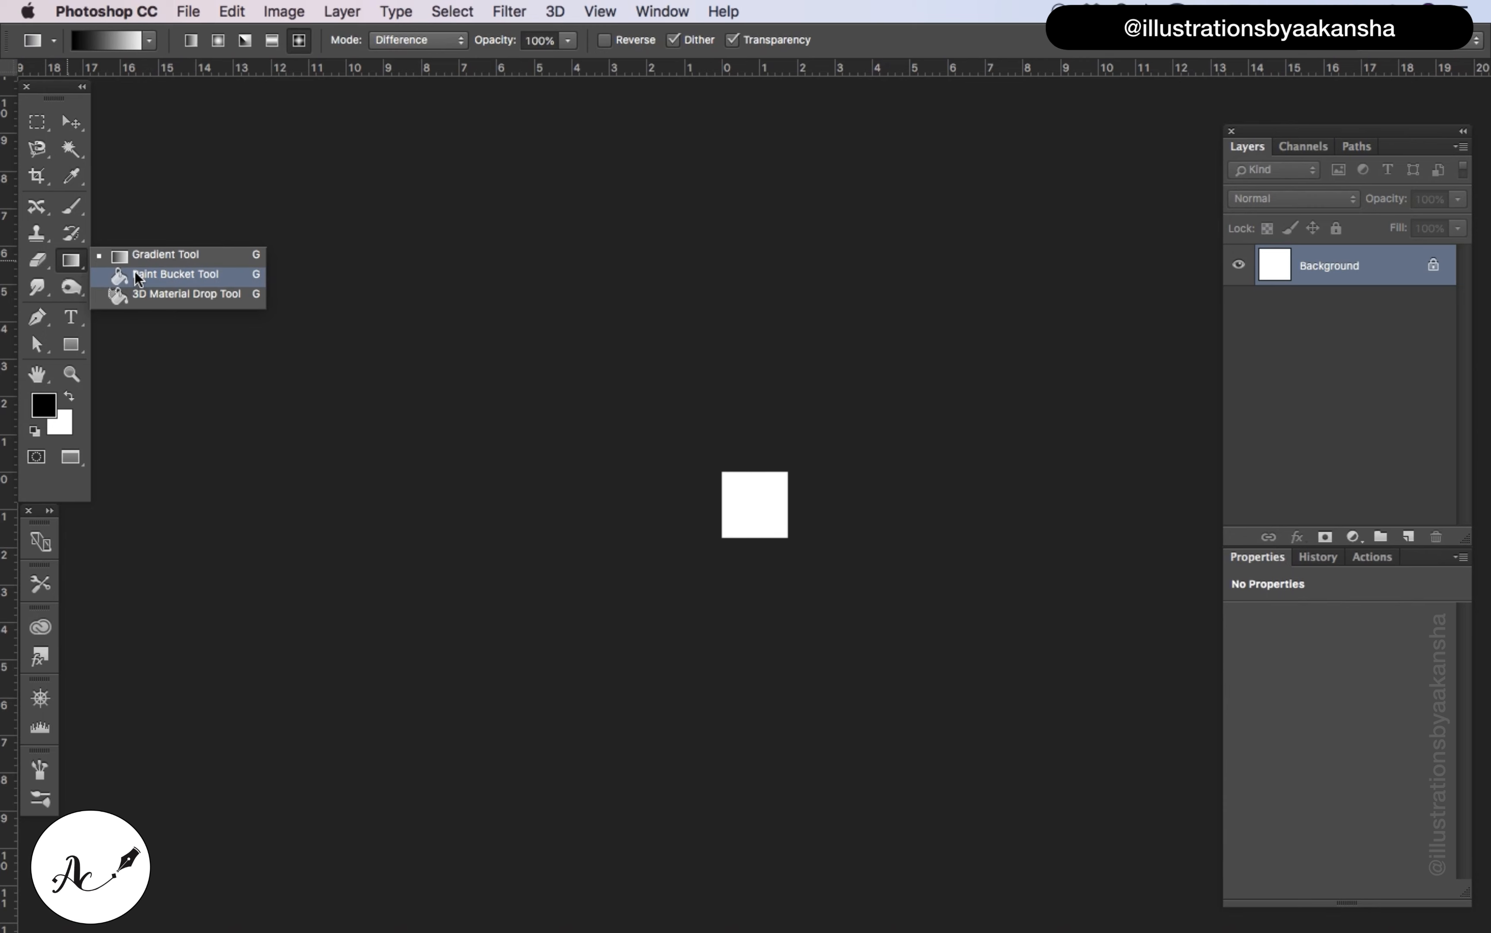
left_click(735, 506)
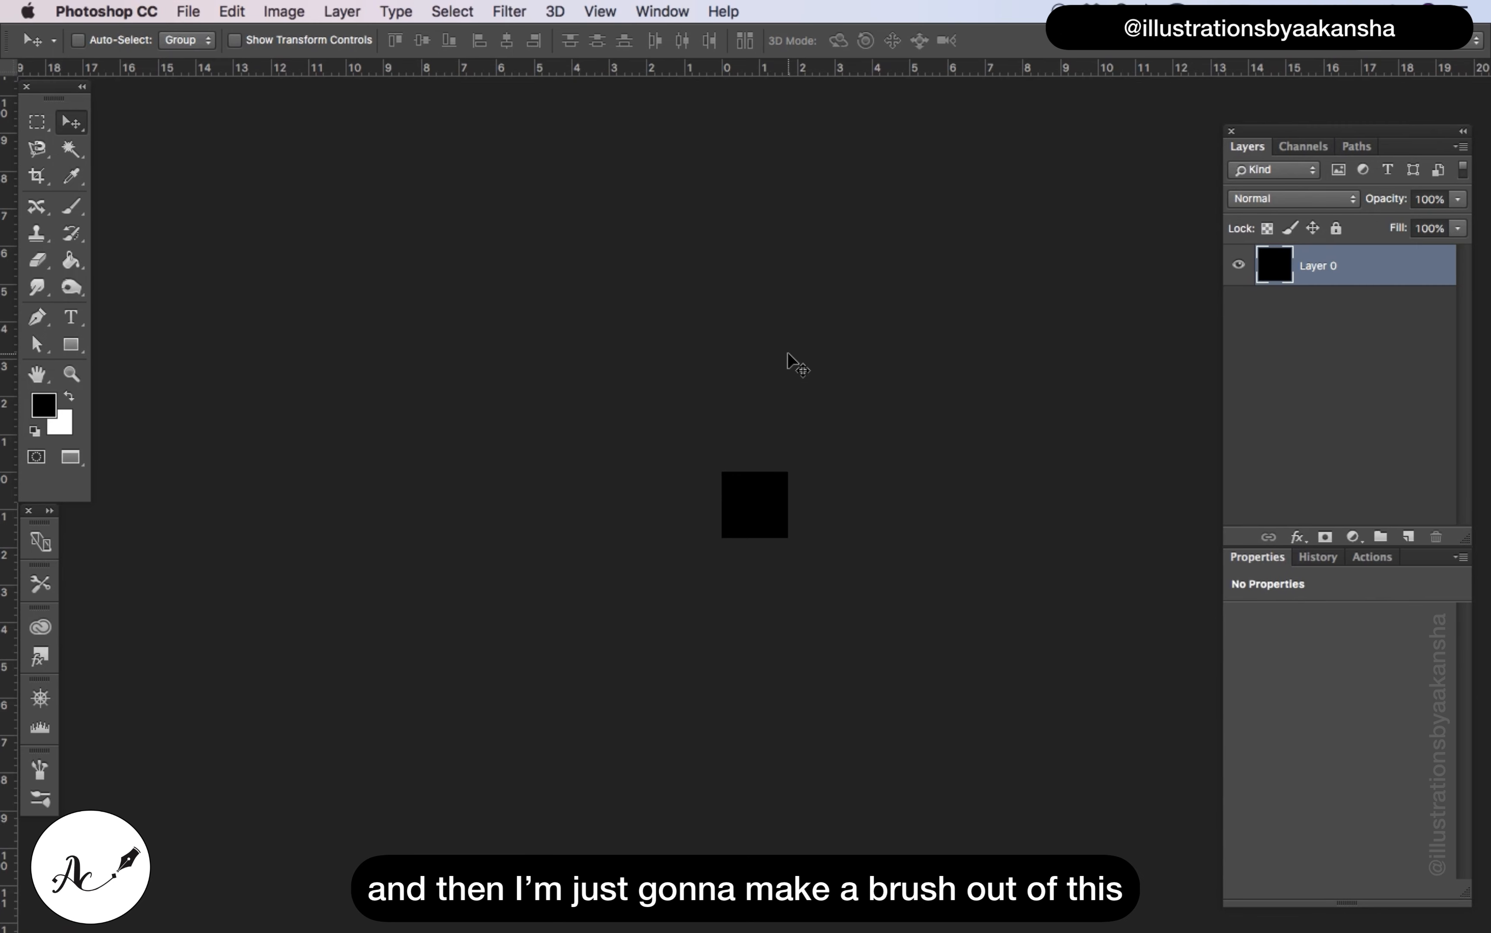
Define the black square as a pattern named "x brush"
left_click(231, 11)
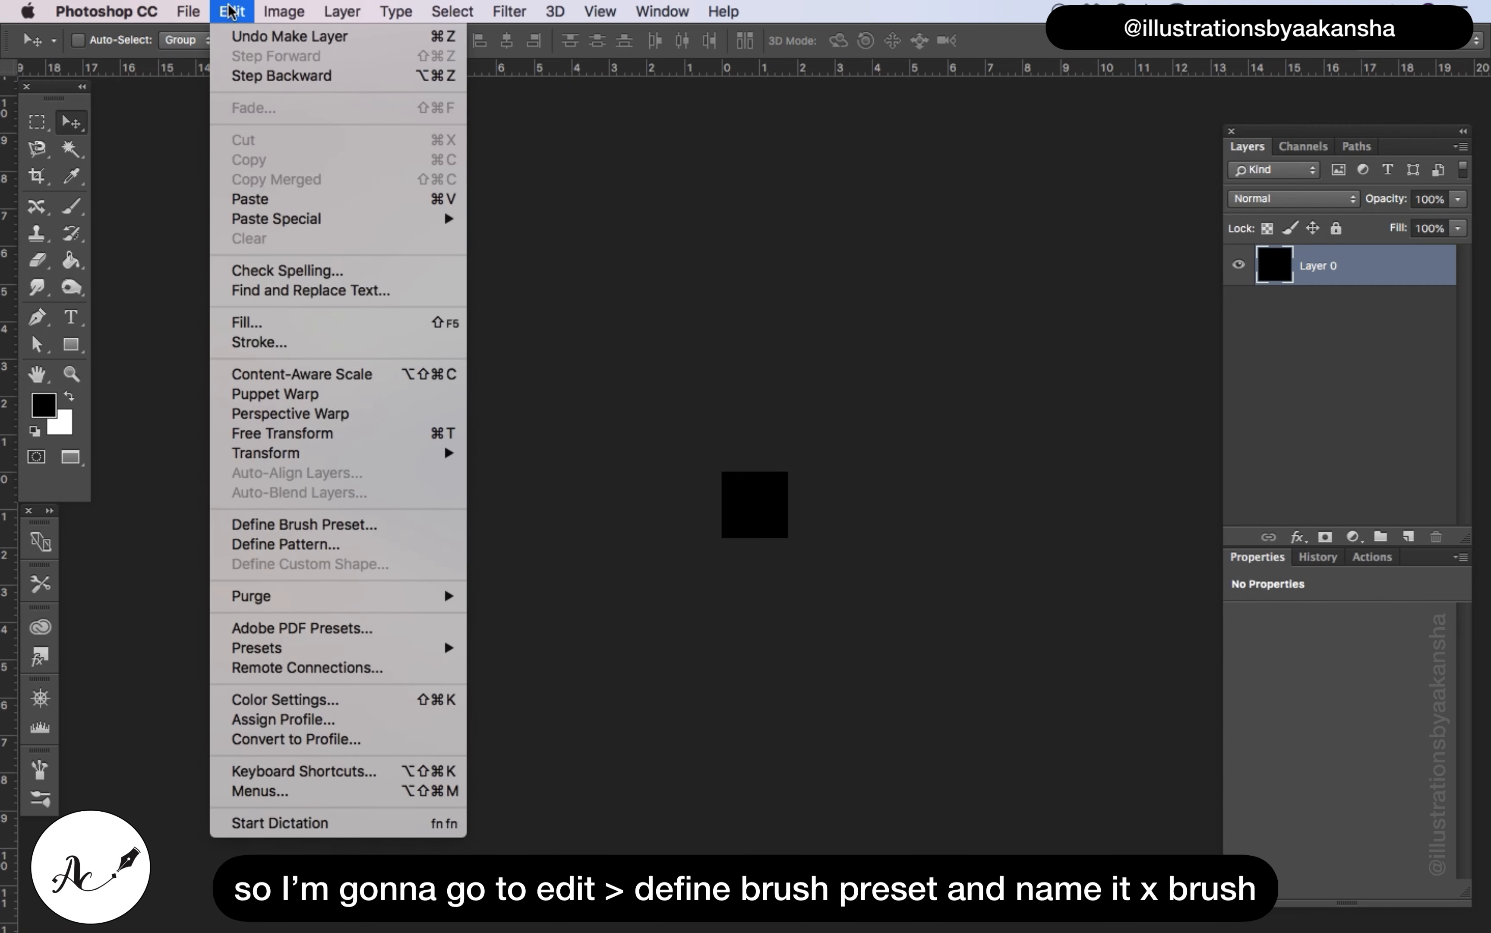
left_click(337, 544)
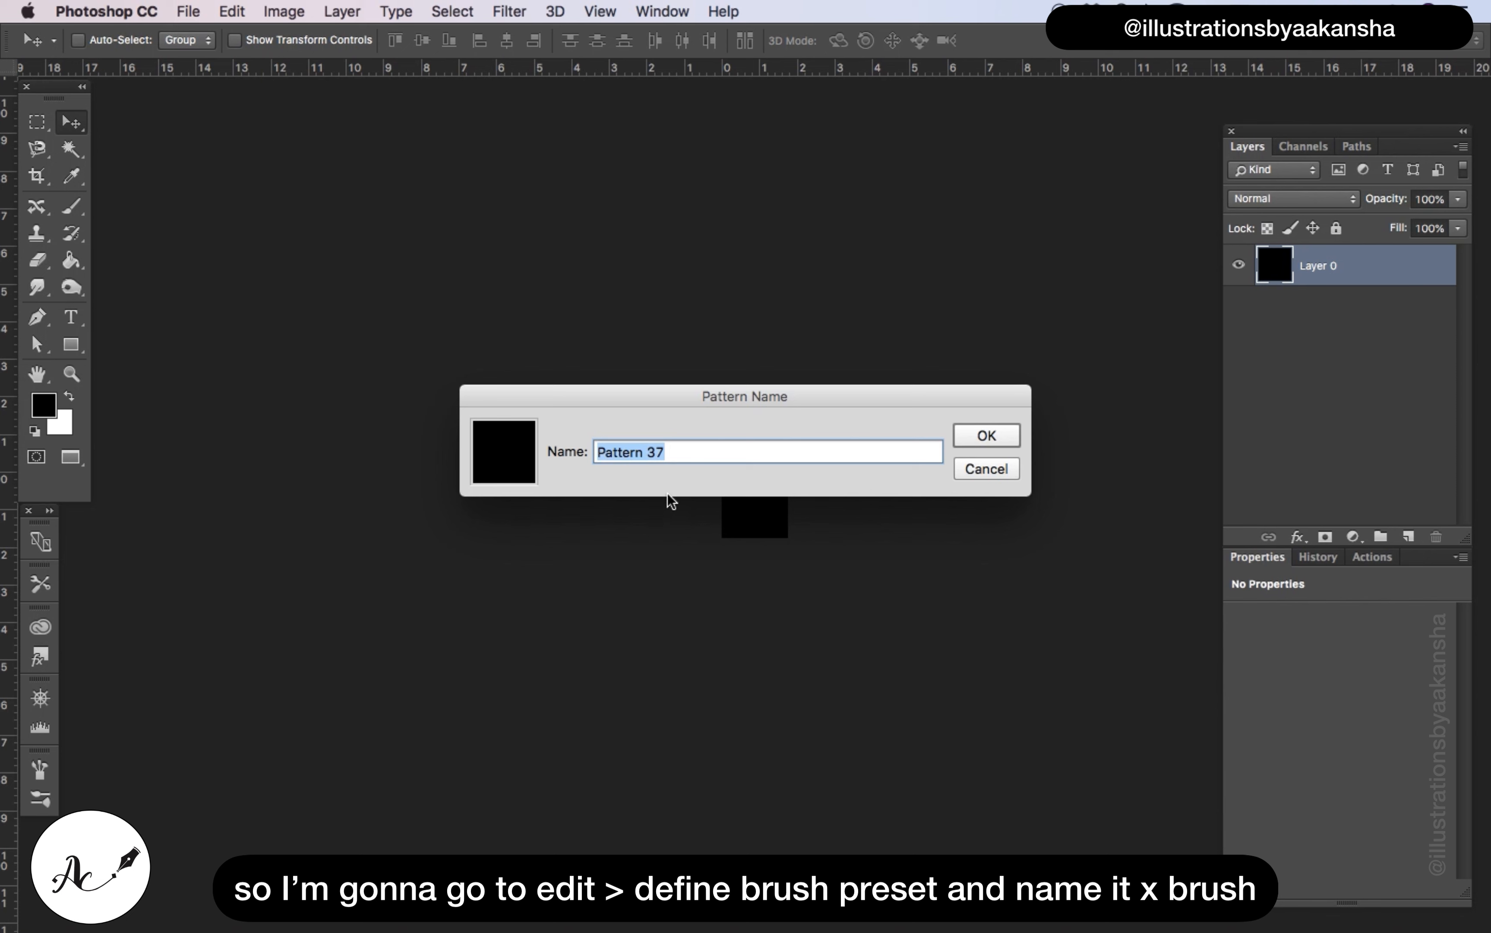
key("BackSpace")
type("x")
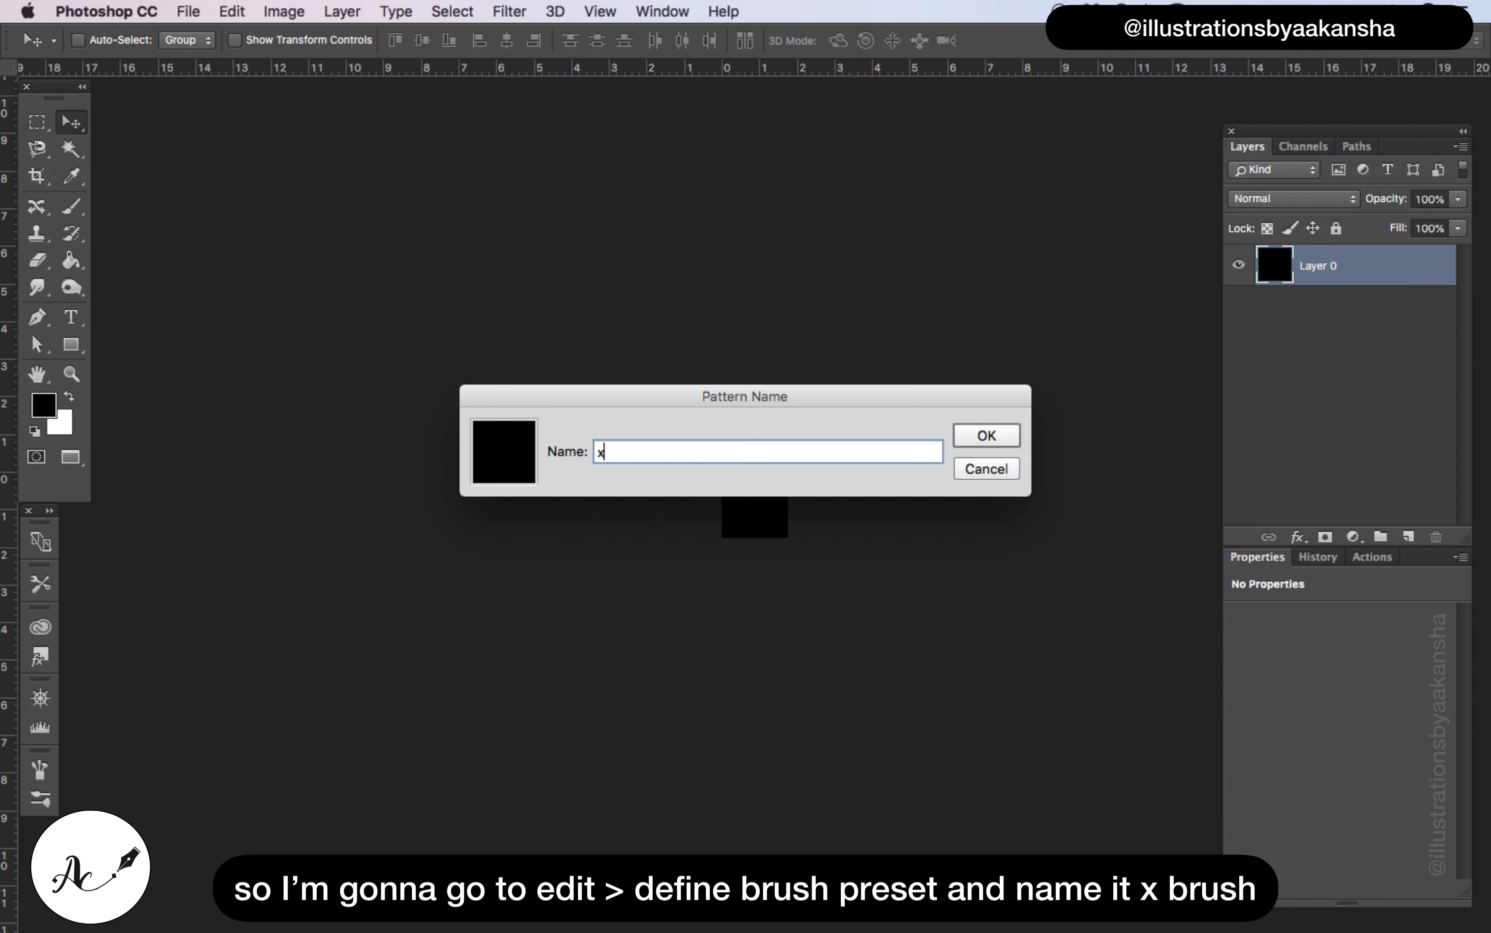
type(" brush")
left_click(969, 435)
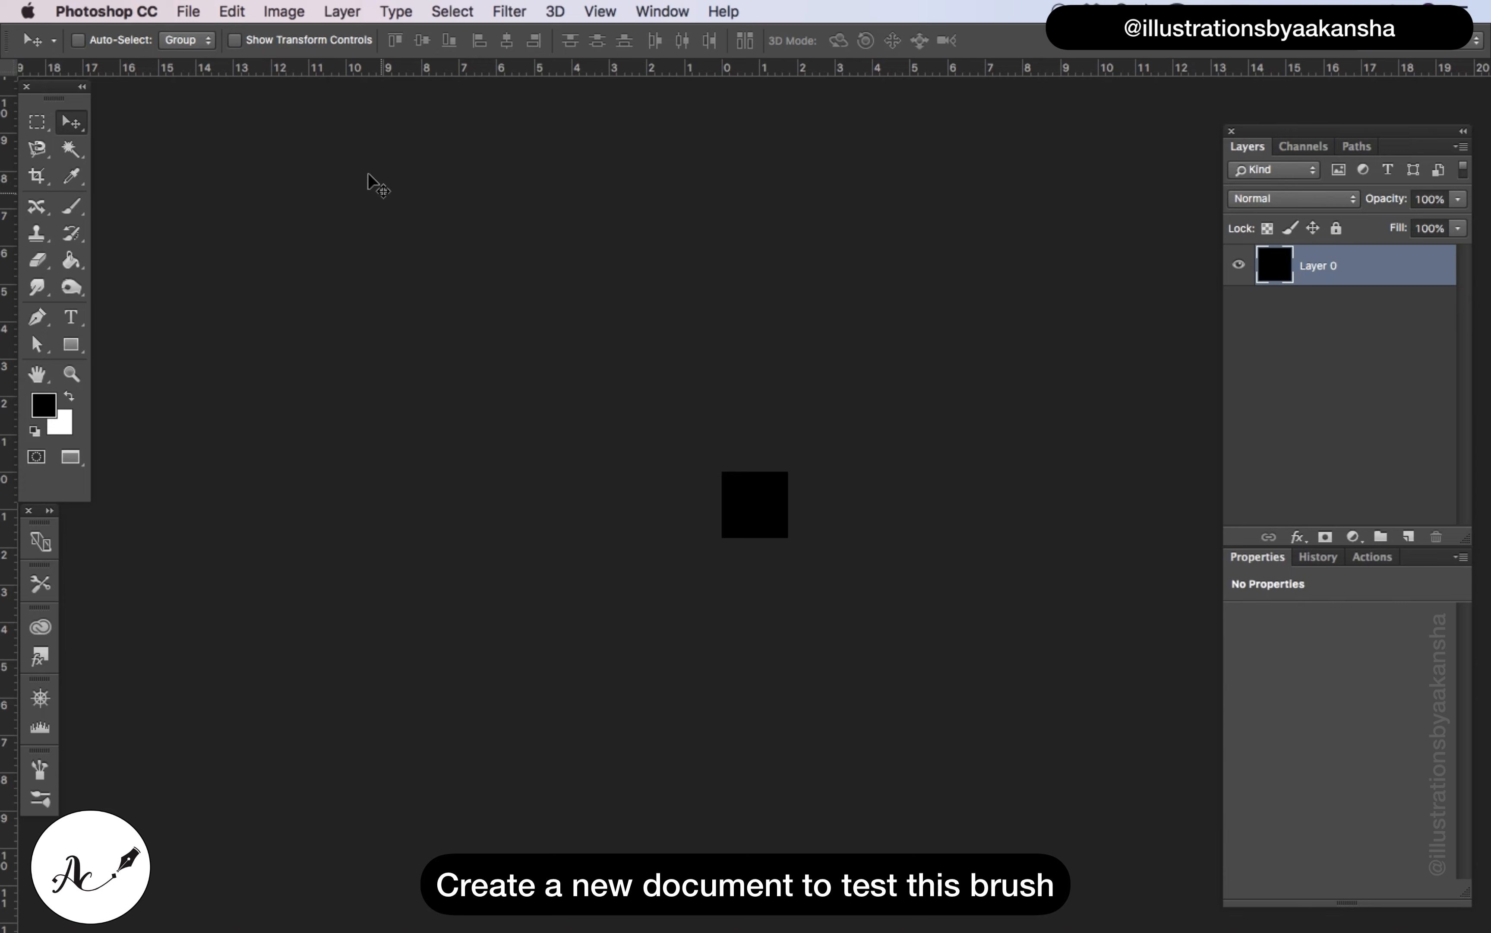
Create a new 1000 by 1000 pixel document at 72 pixels/inch with a white background
left_click(188, 11)
left_click(207, 39)
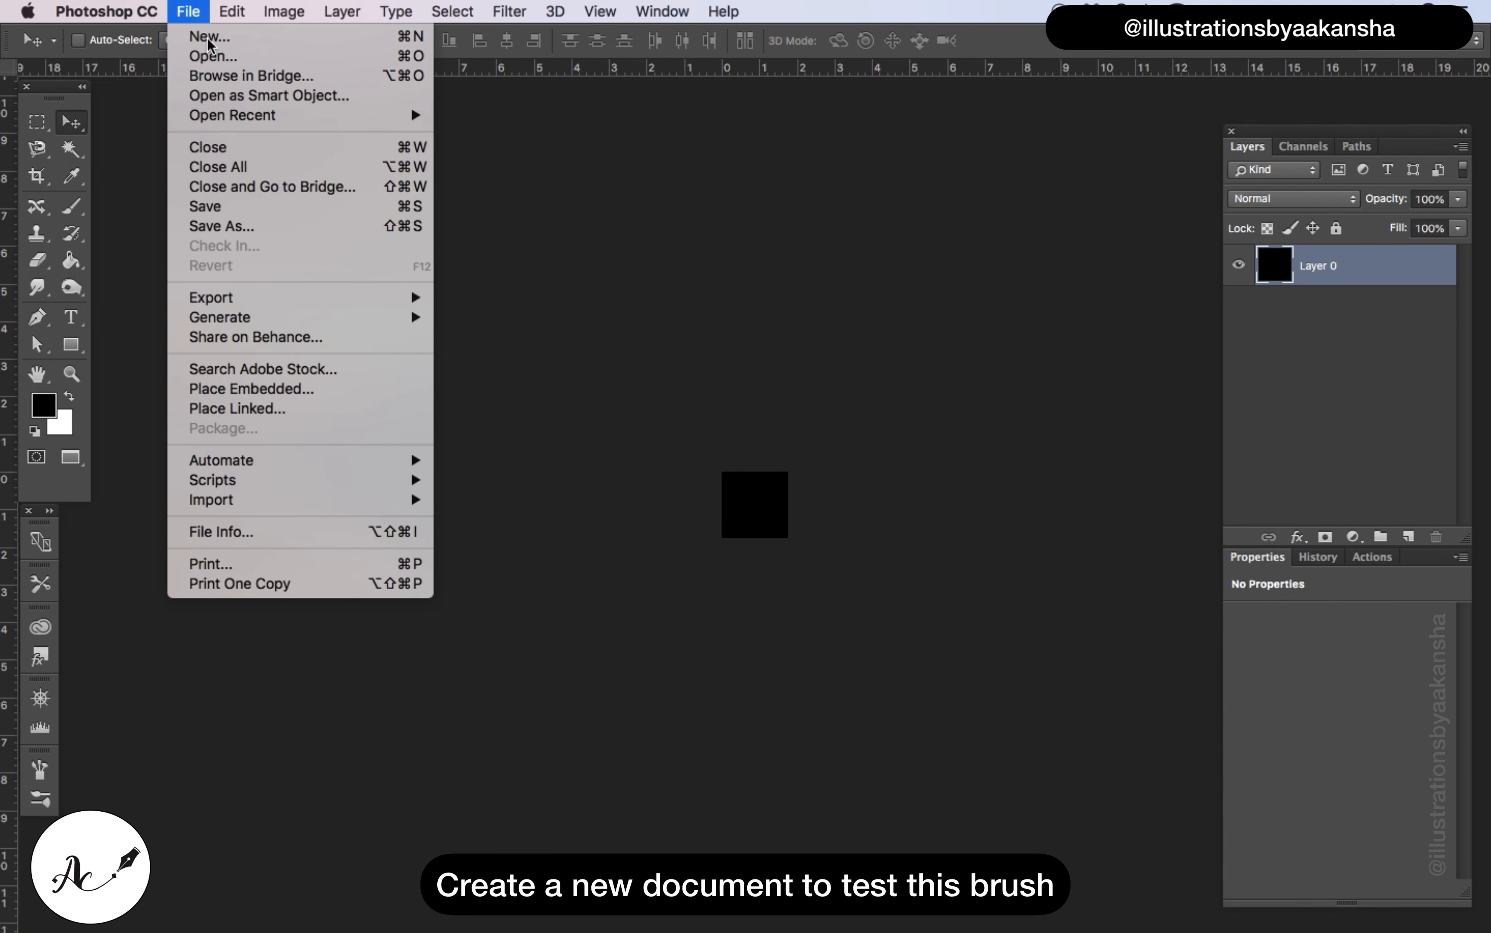
double_click(676, 331)
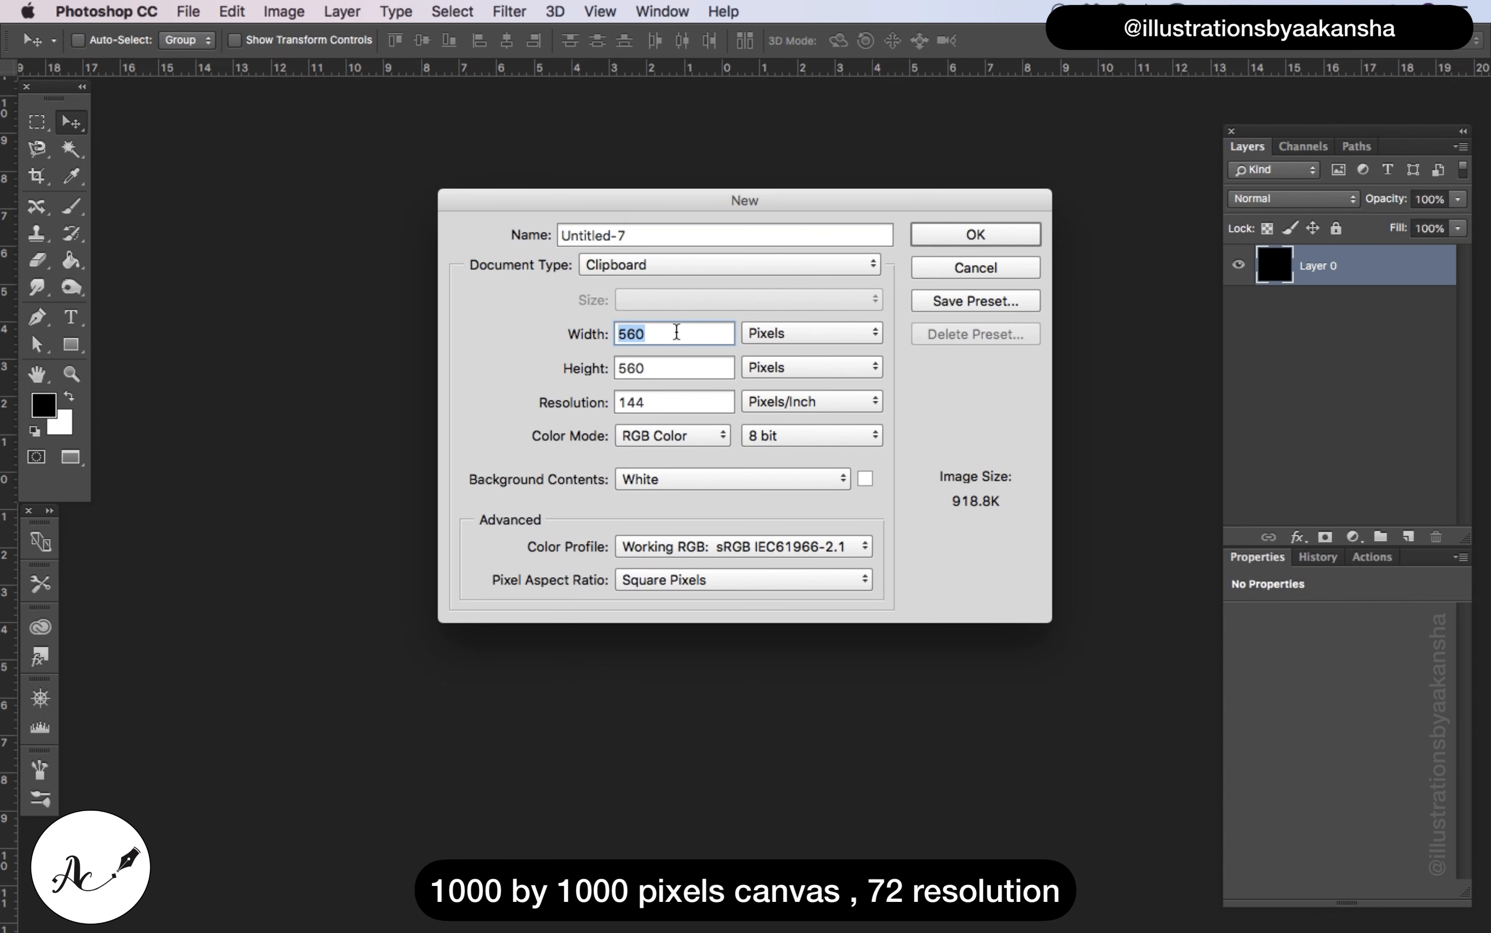
key("BackSpace")
type("1000")
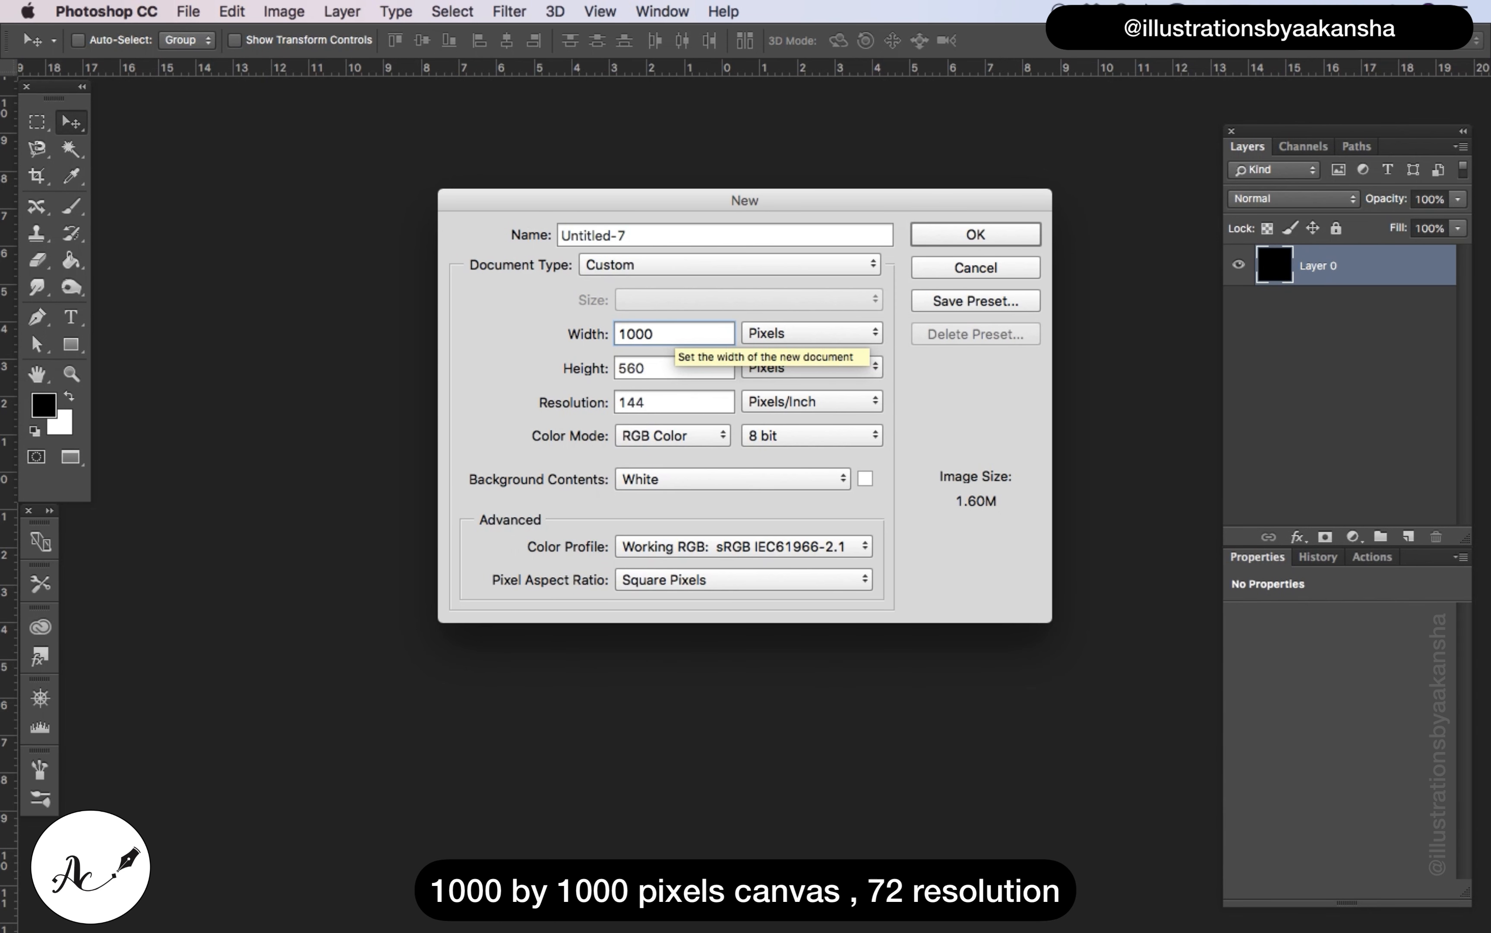
double_click(662, 368)
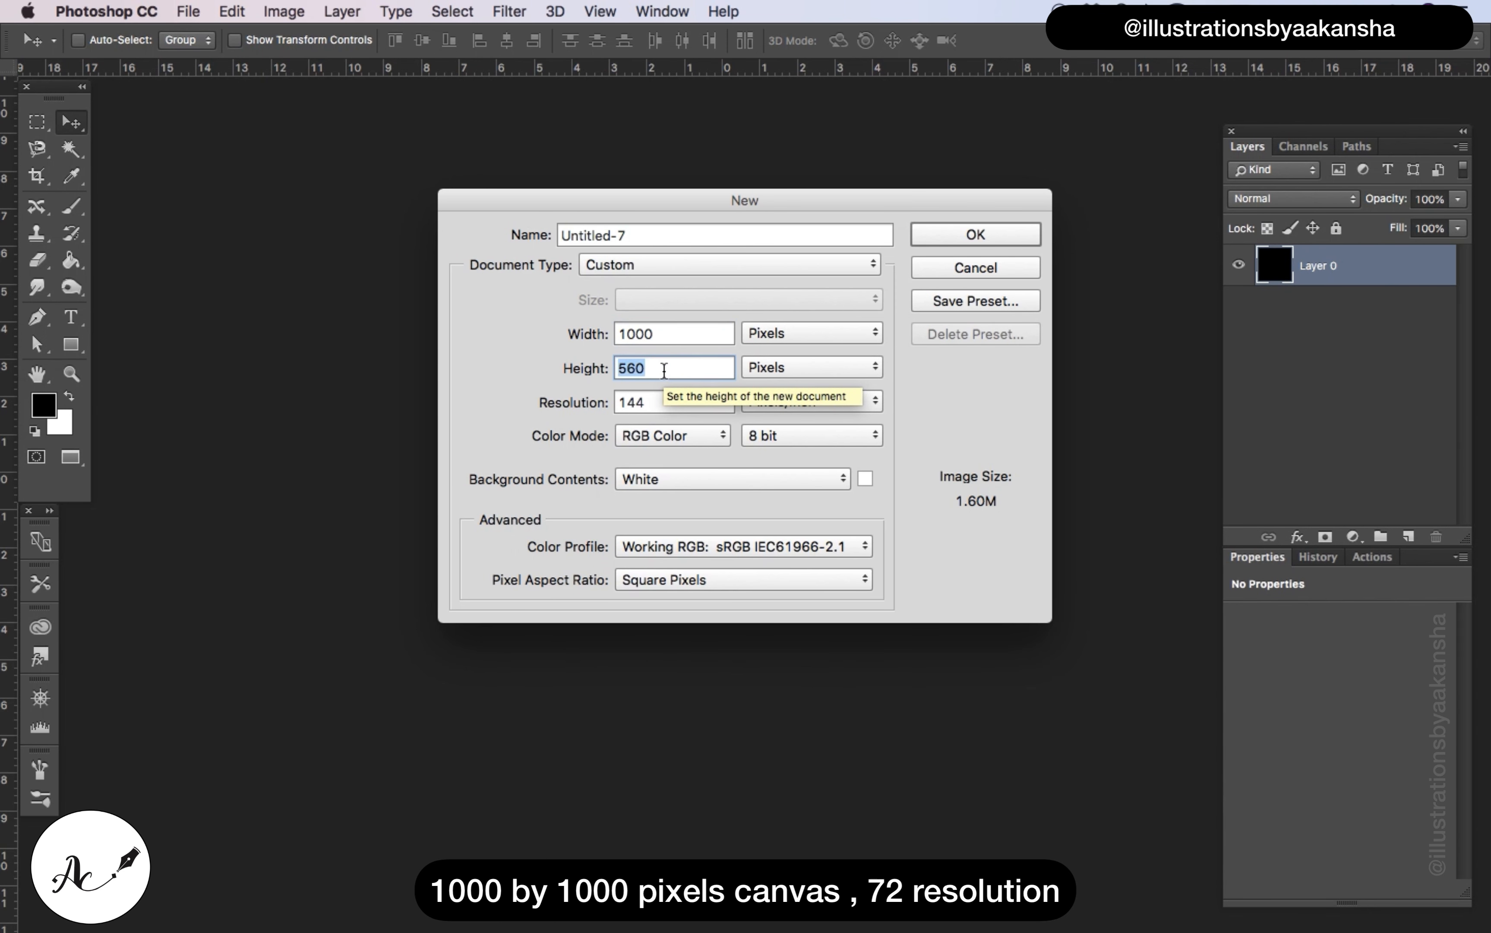
key("BackSpace")
type("1000")
double_click(662, 402)
key("BackSpace")
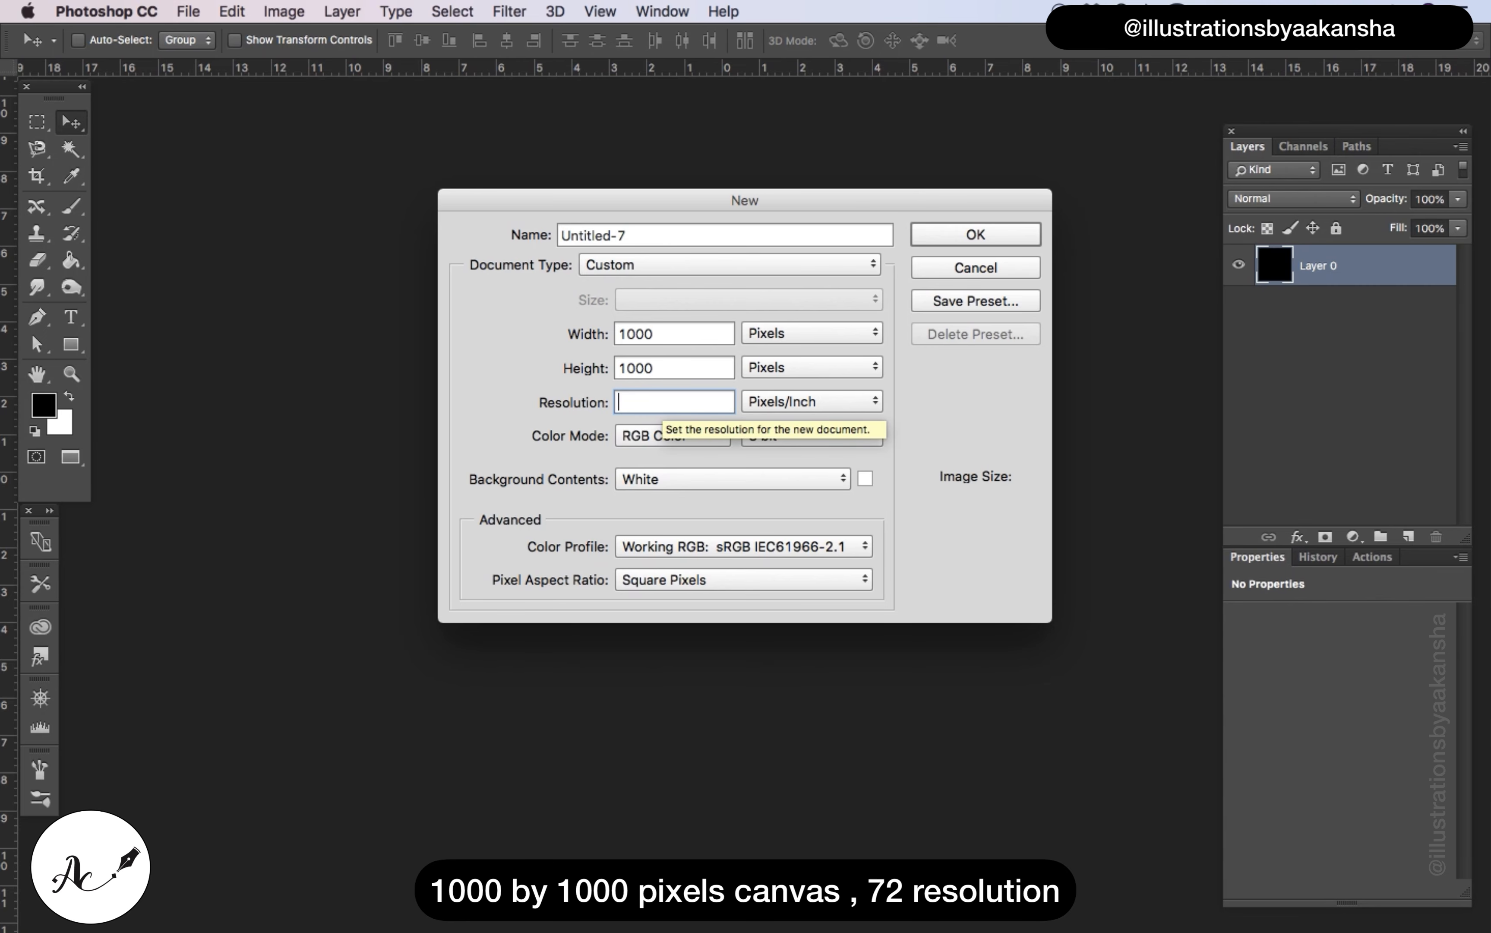
type("72")
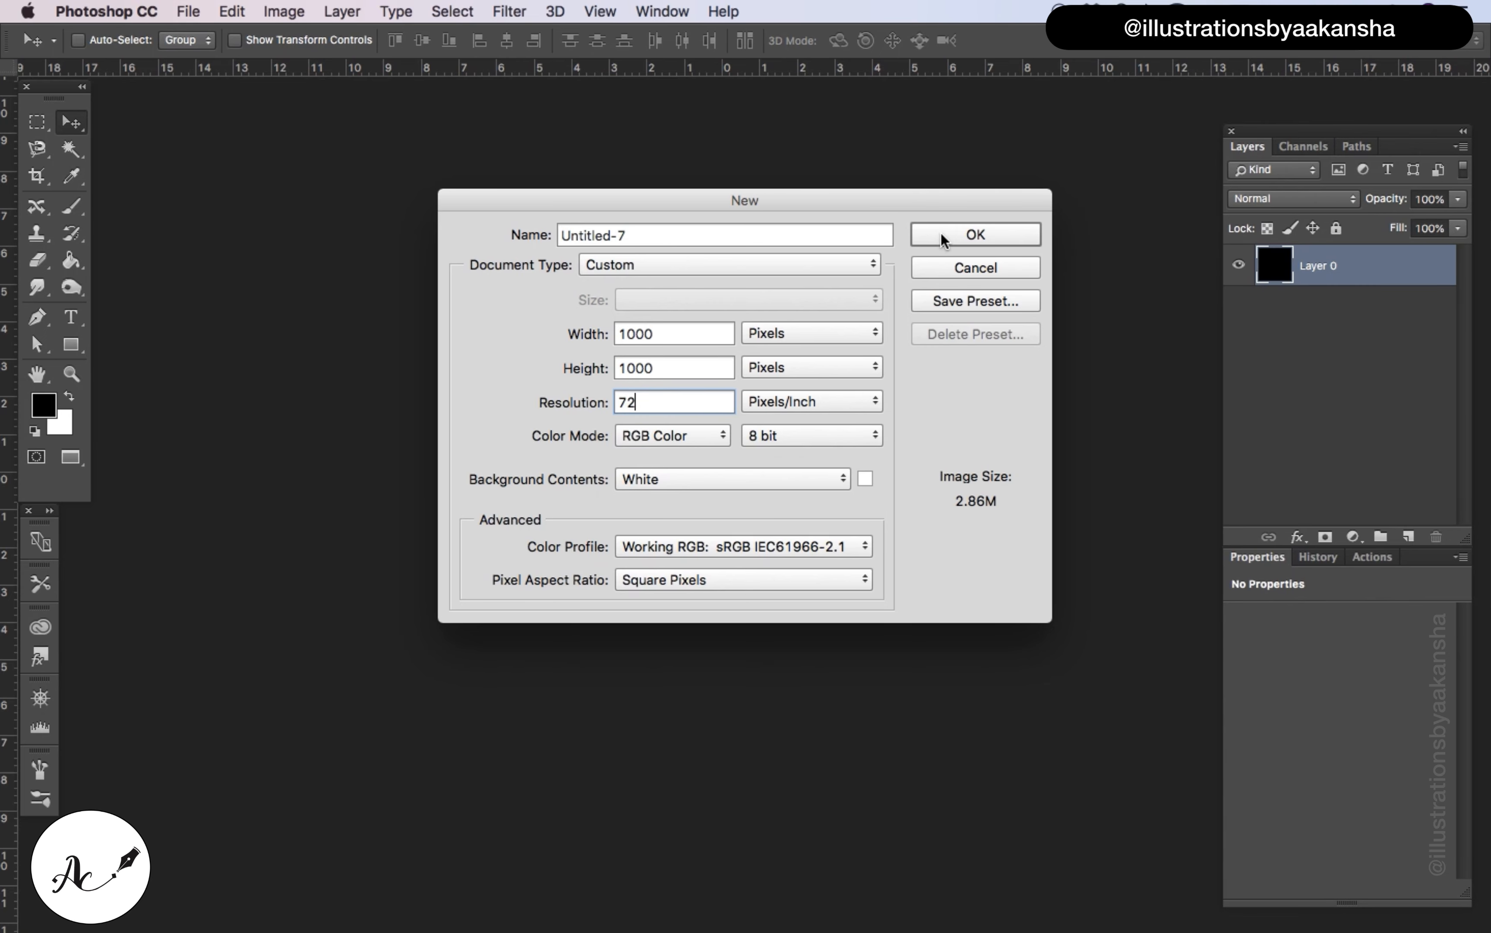
left_click(941, 236)
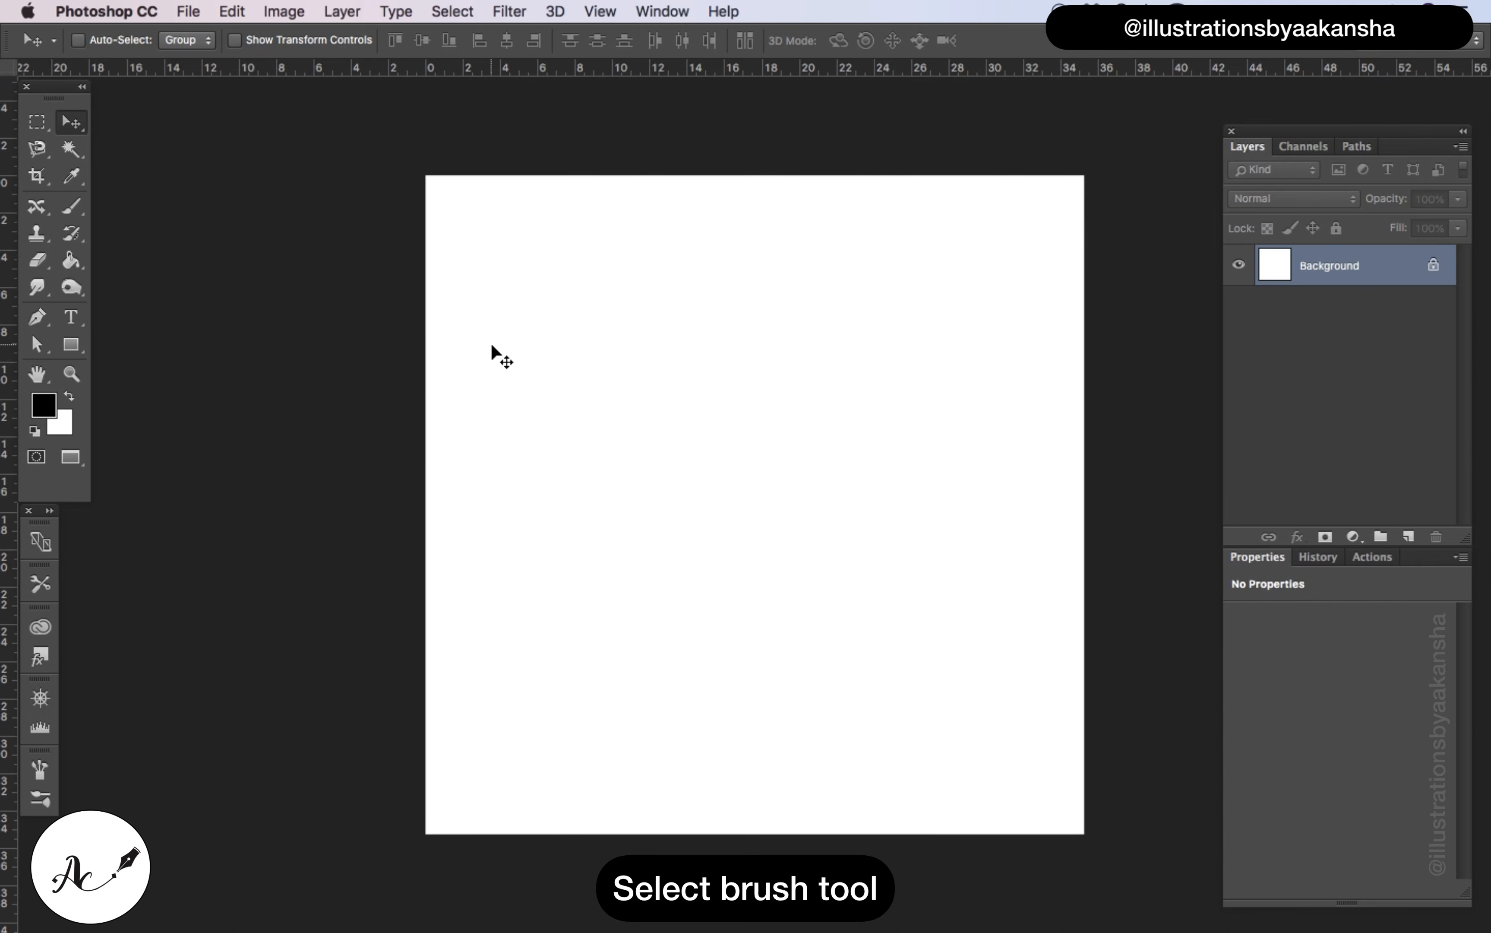
Activate the Brush tool and open the brush presets
left_click(73, 208)
left_click(662, 11)
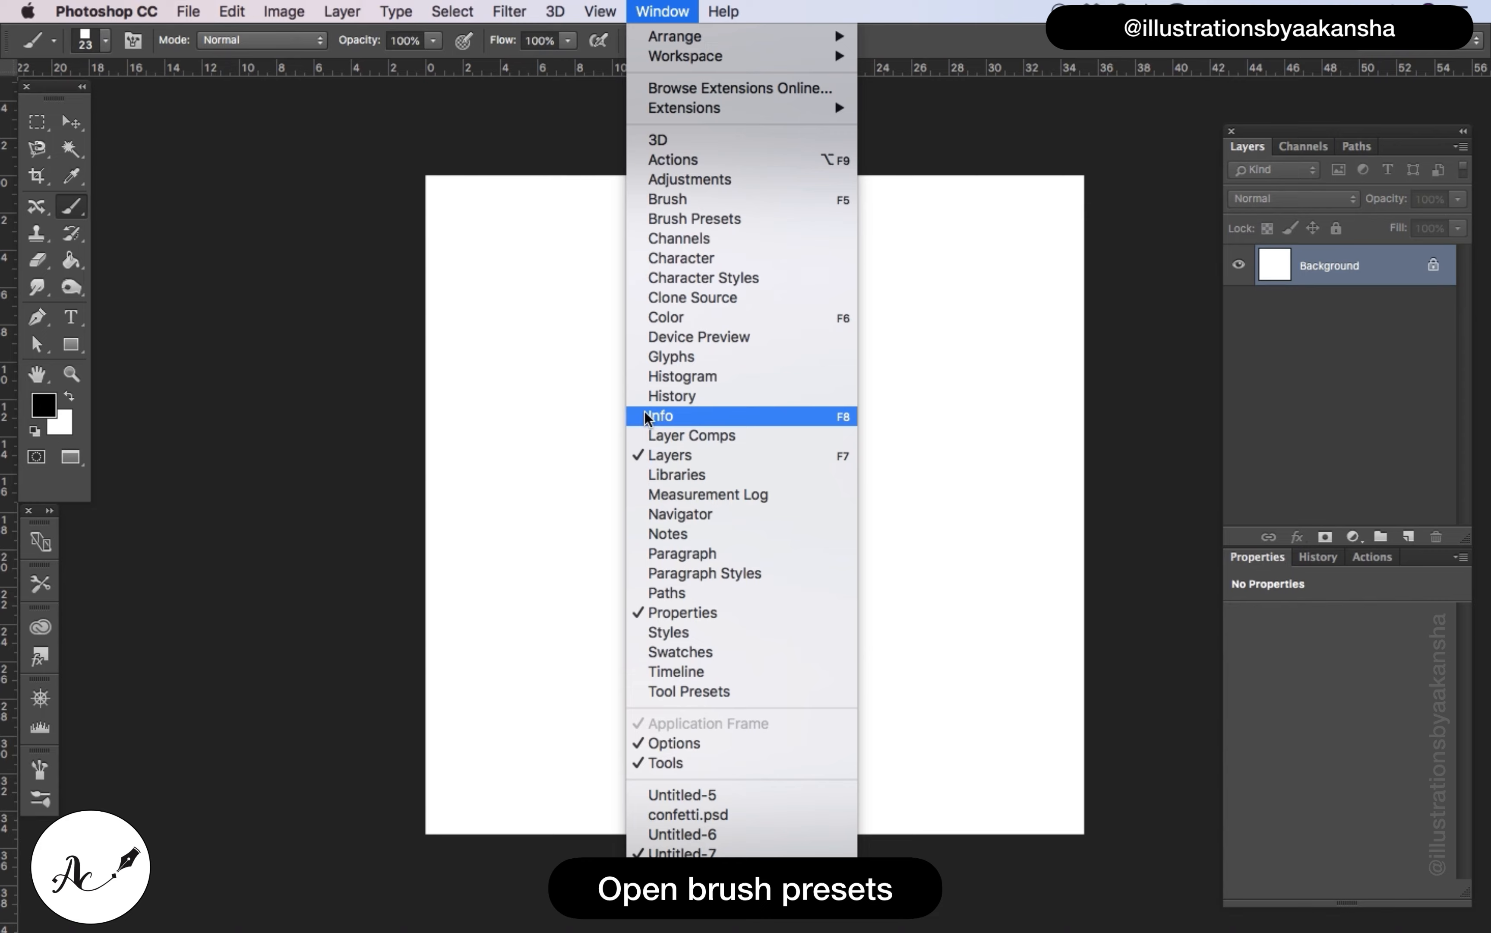
left_click(676, 219)
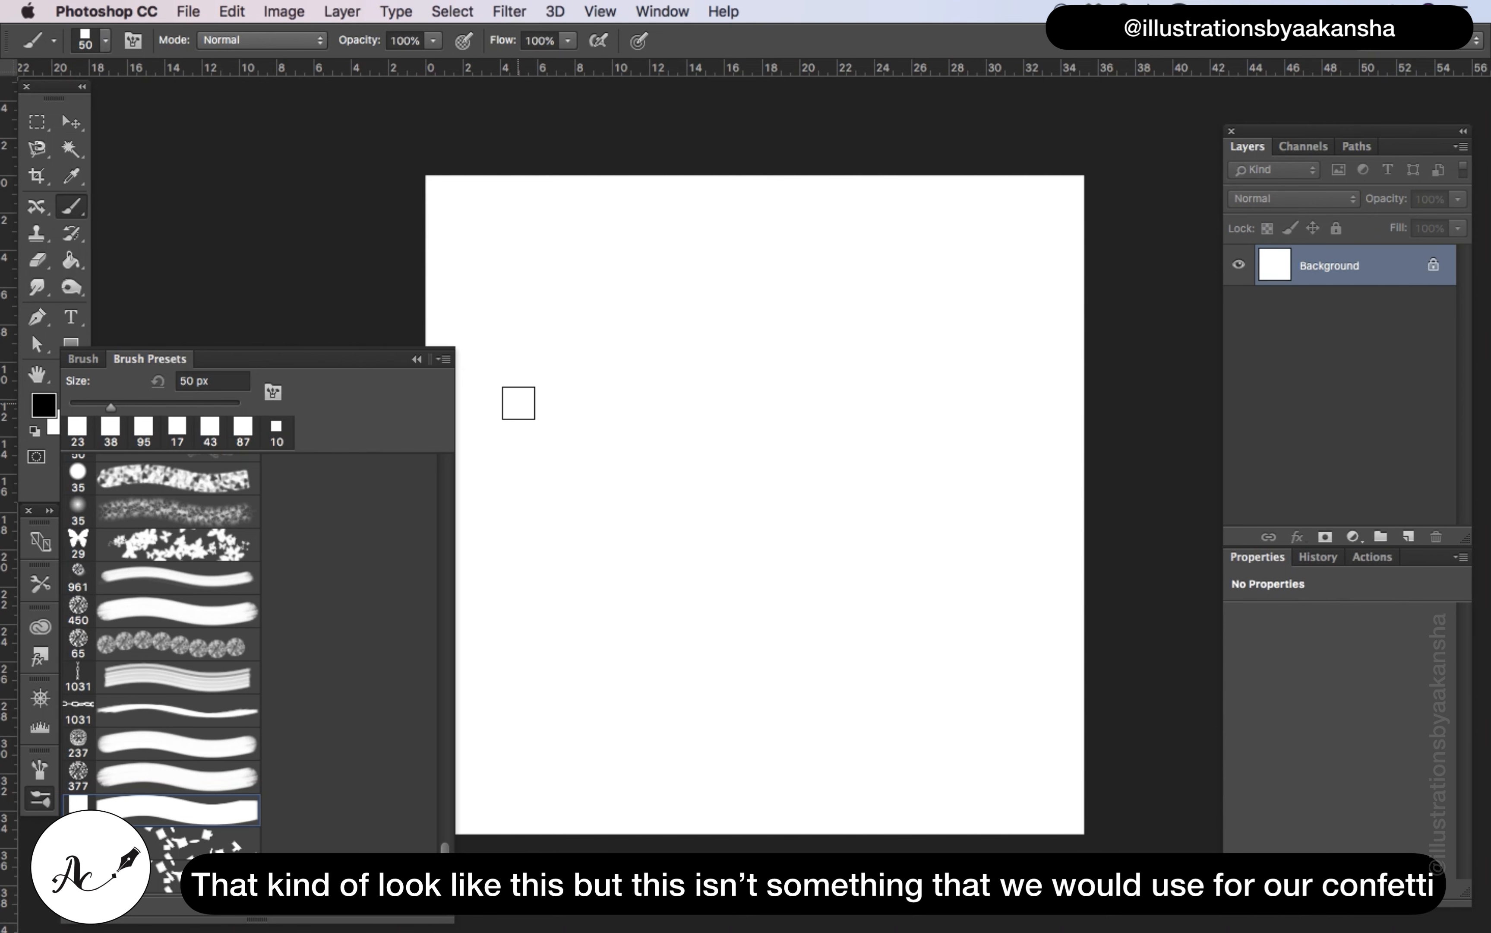
Paint a wavy test stroke across the canvas with the 50 px square brush, and undo it
mouse_move(545, 361)
left_mouse_down()
mouse_move(612, 348)
mouse_move(728, 384)
mouse_move(800, 455)
mouse_move(863, 457)
mouse_move(881, 408)
left_mouse_up()
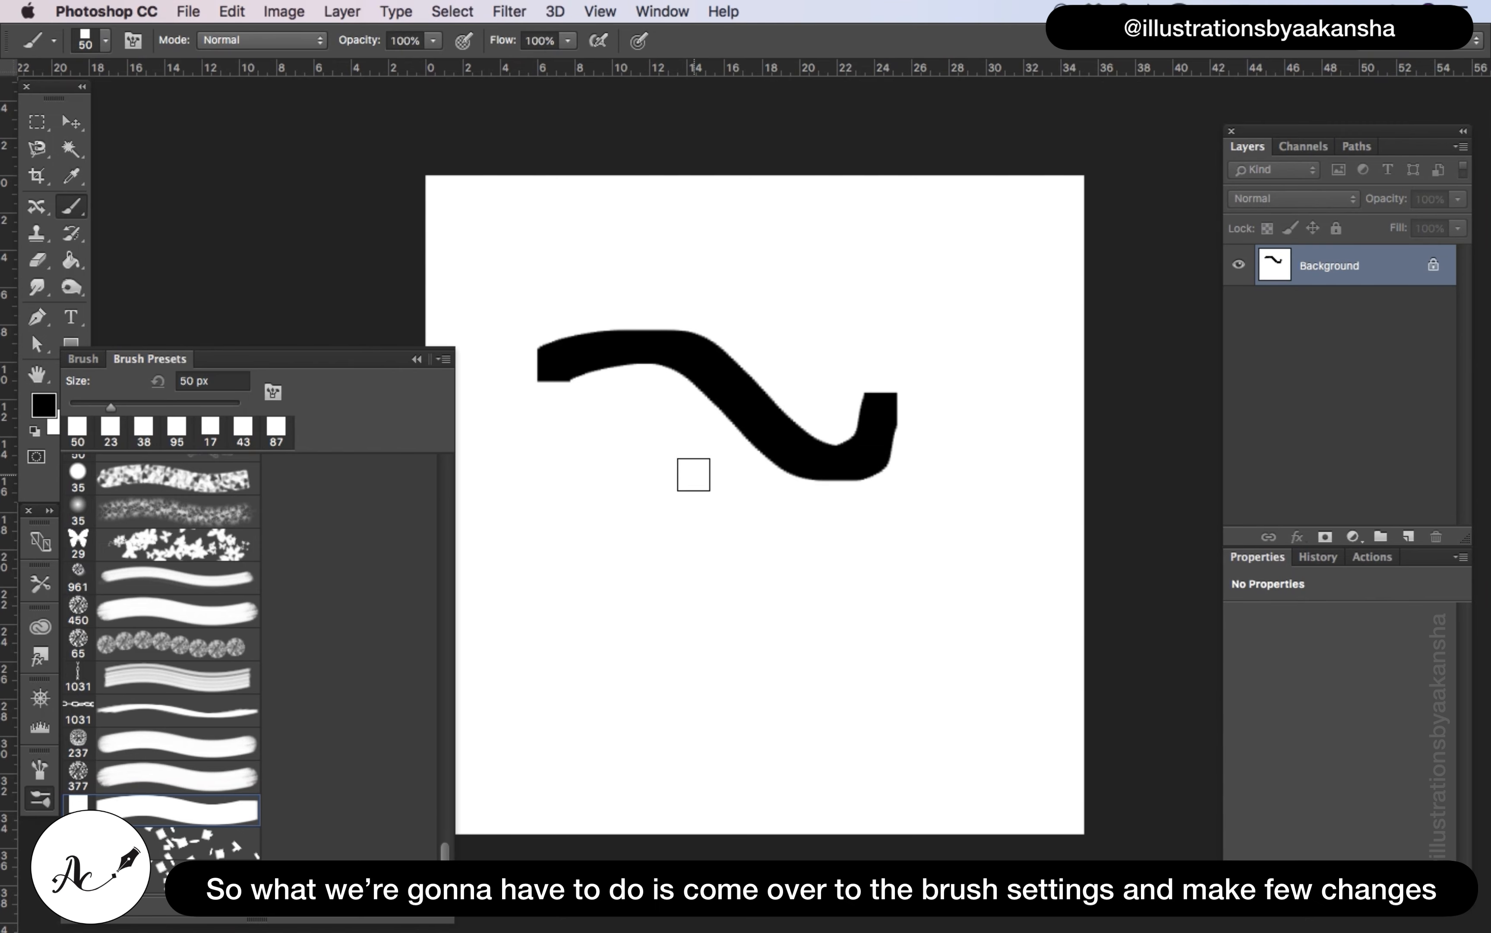
key("super+z")
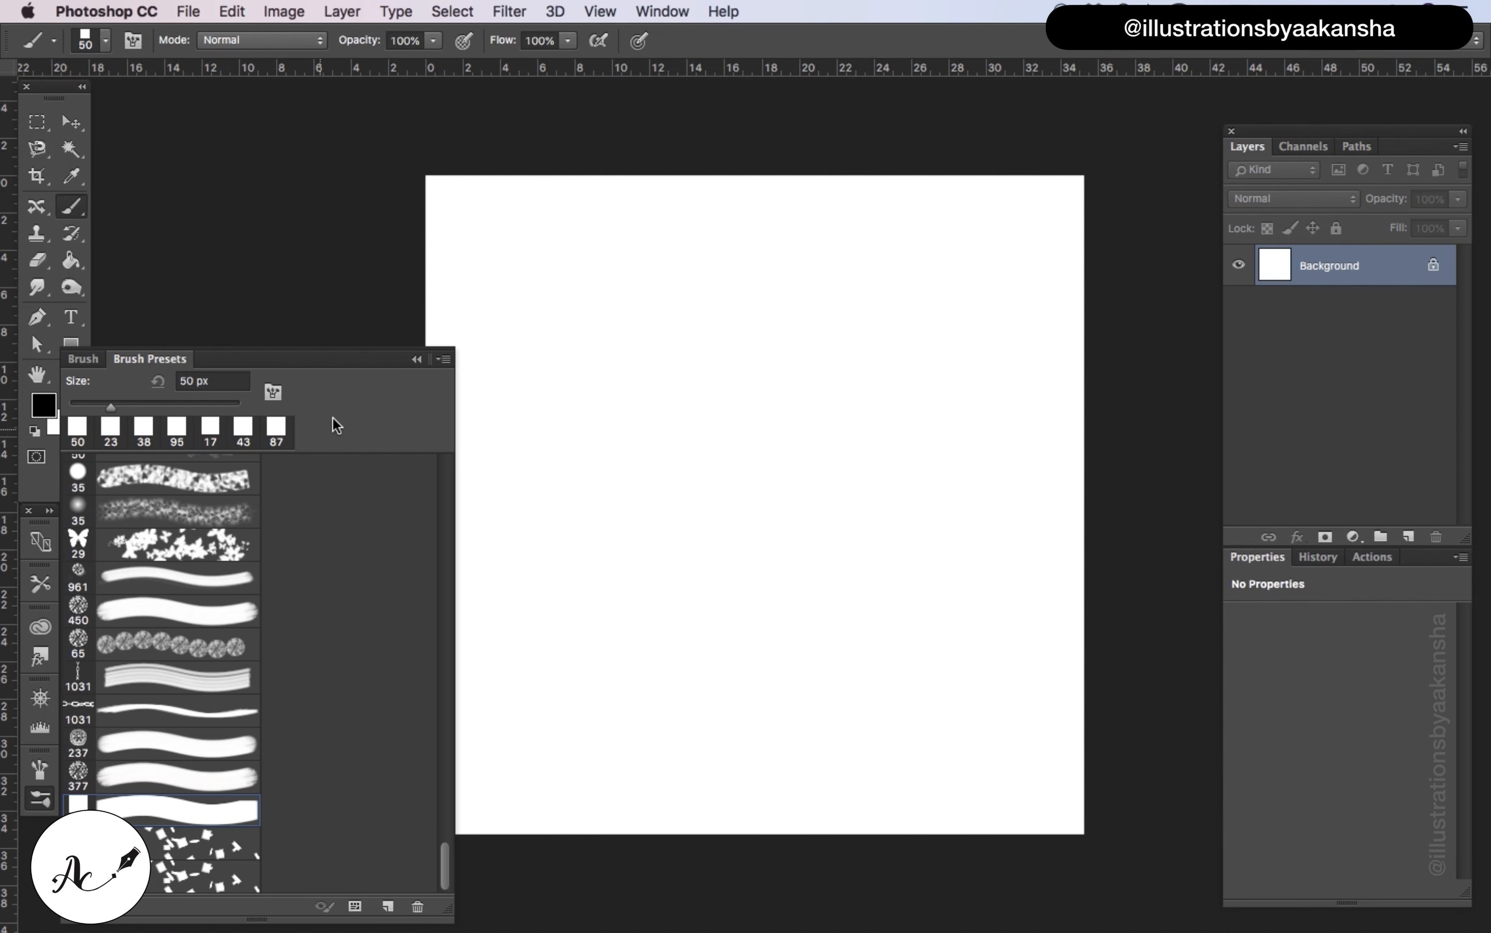
Set the brush tip spacing to 200% in the brush settings
left_click(95, 359)
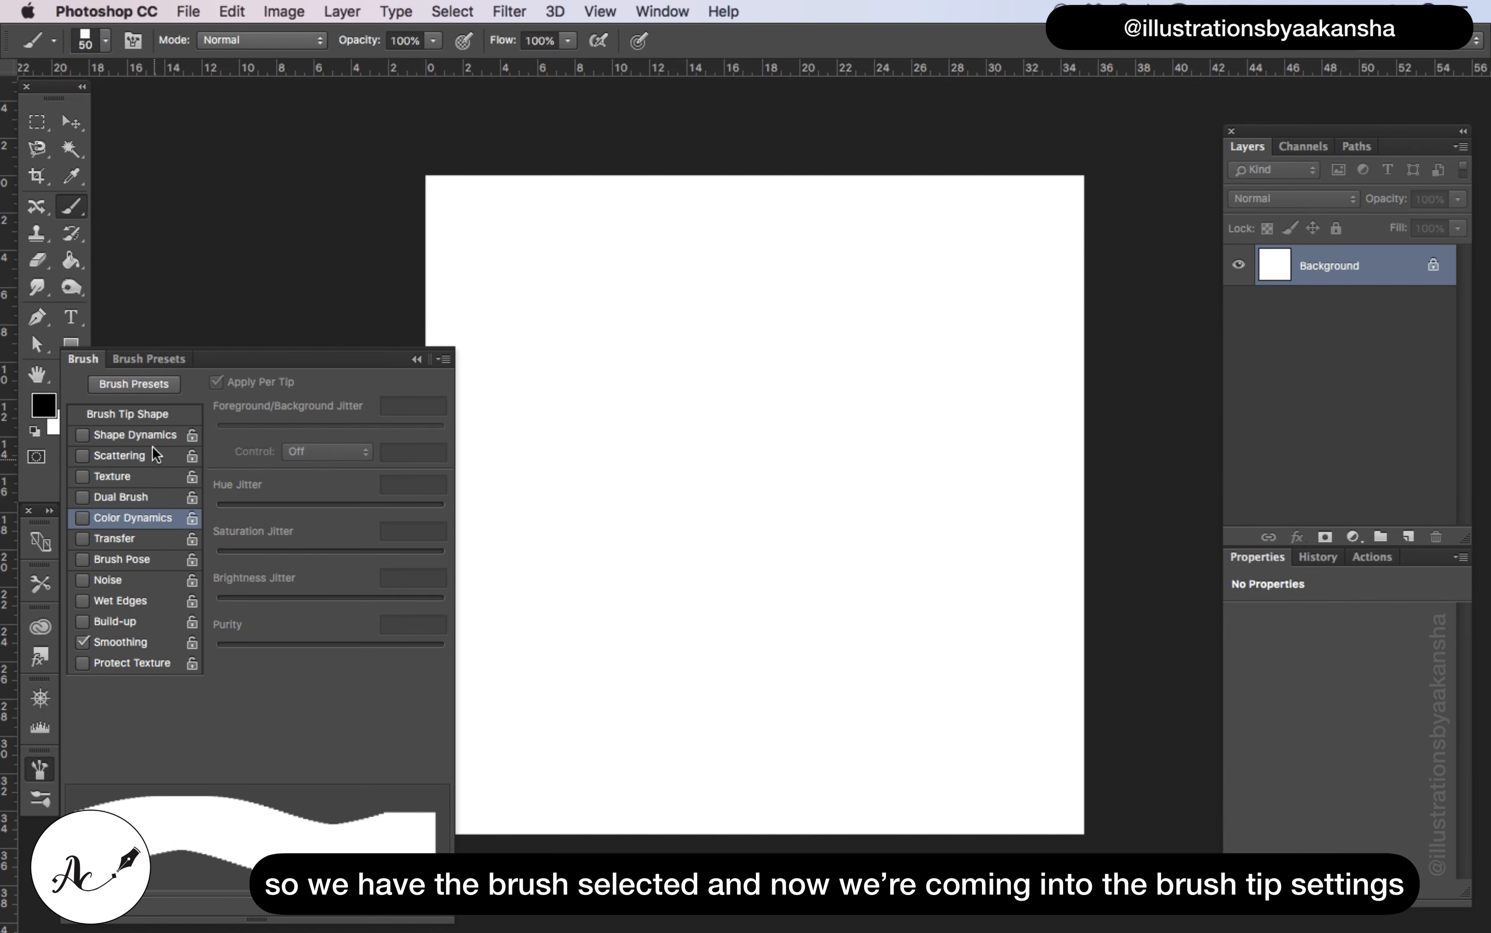
left_click(151, 415)
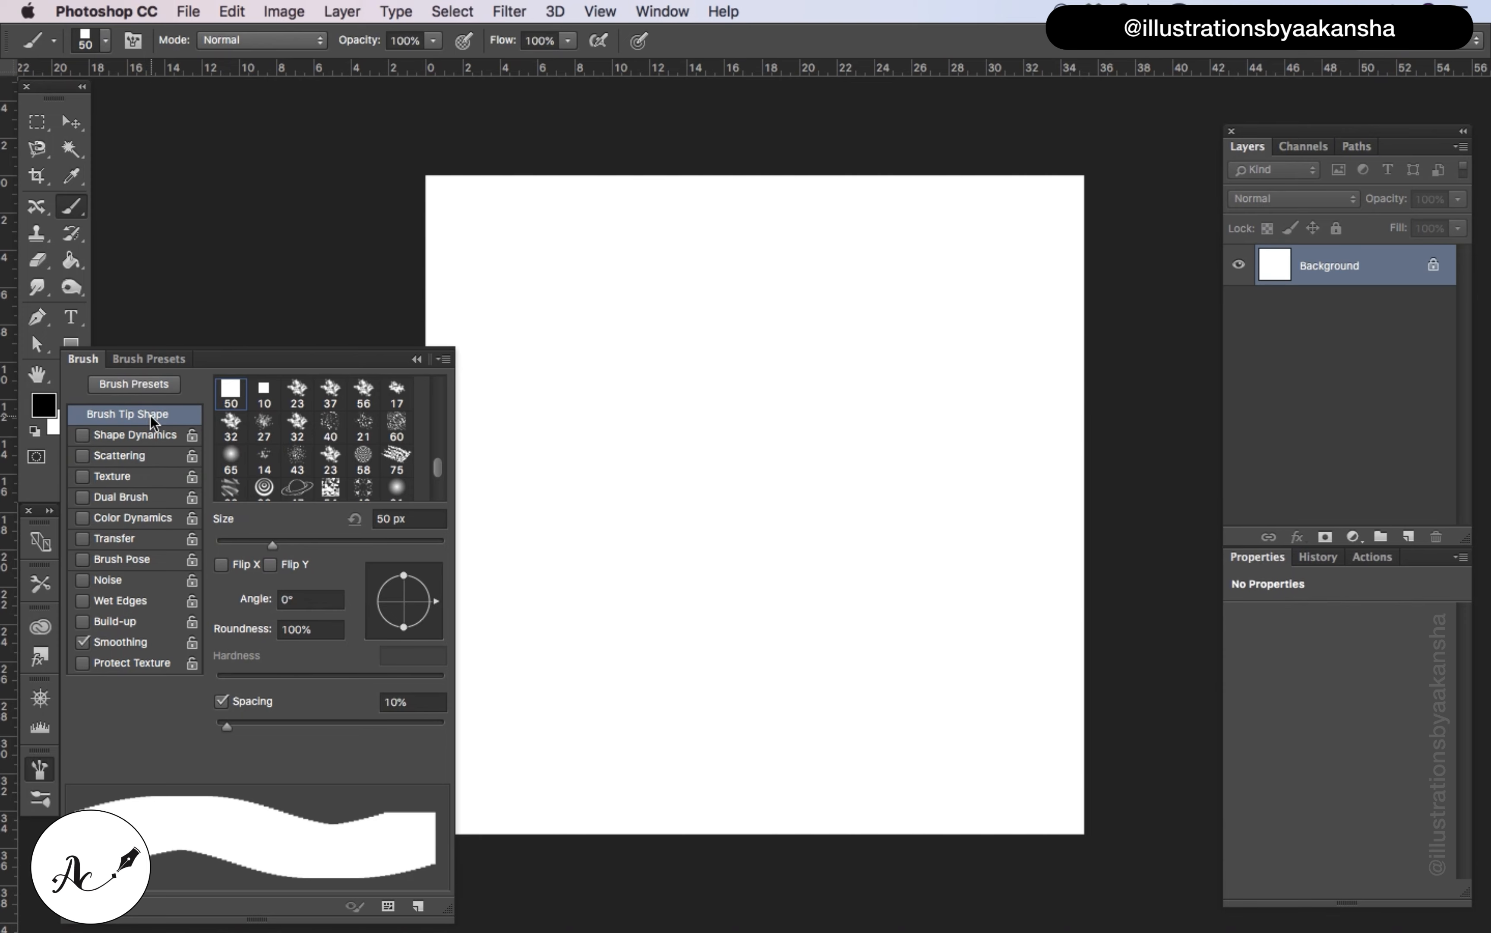
left_click(432, 702)
key("BackSpace")
type("200")
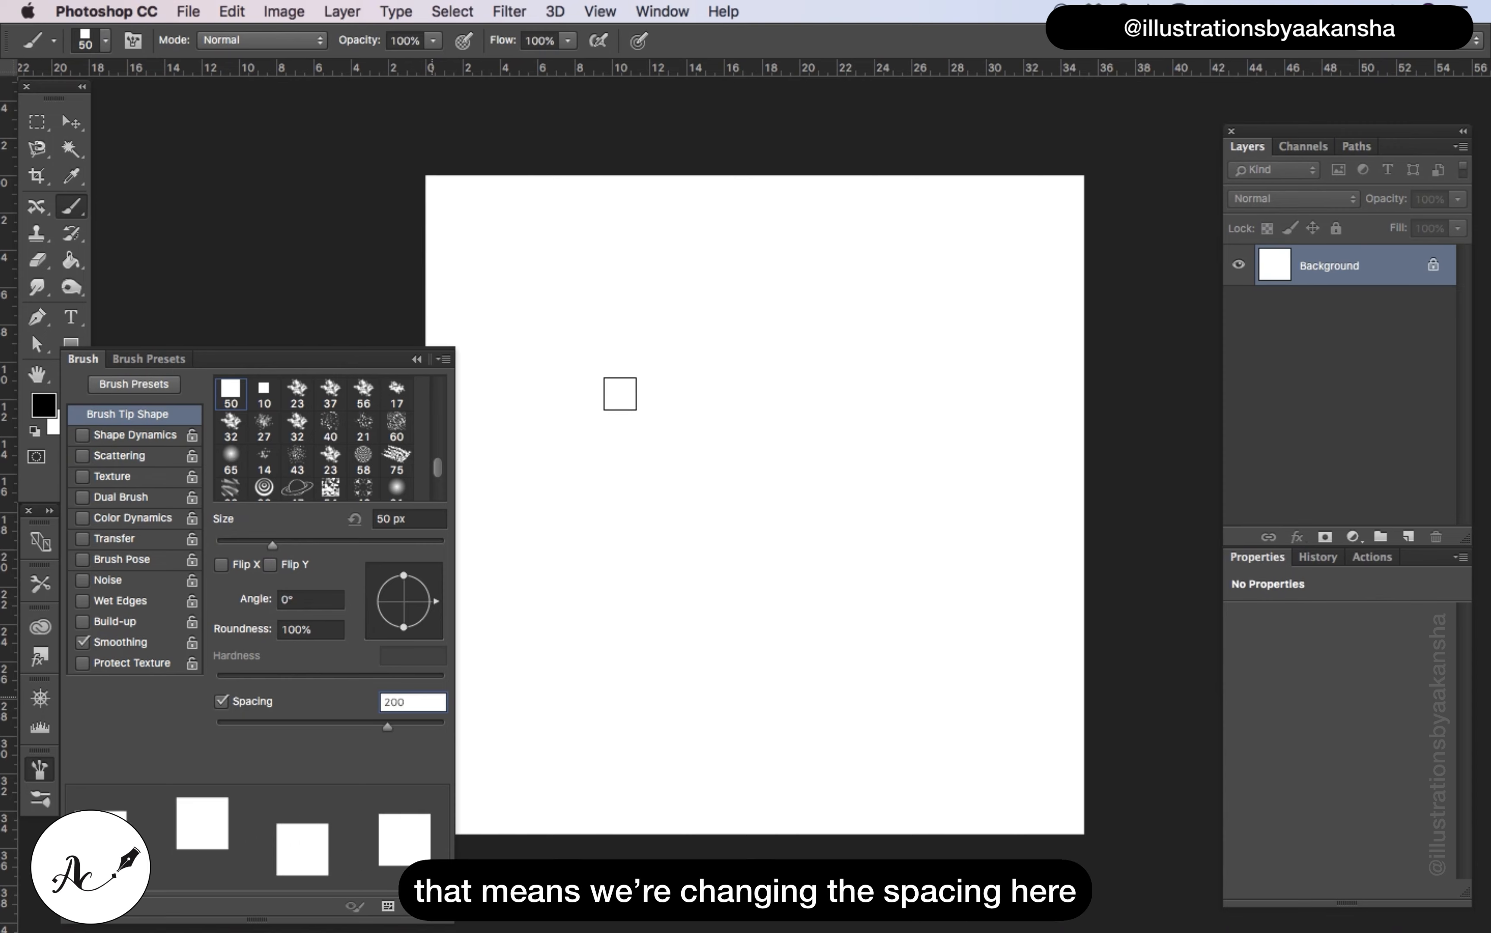
key("Return")
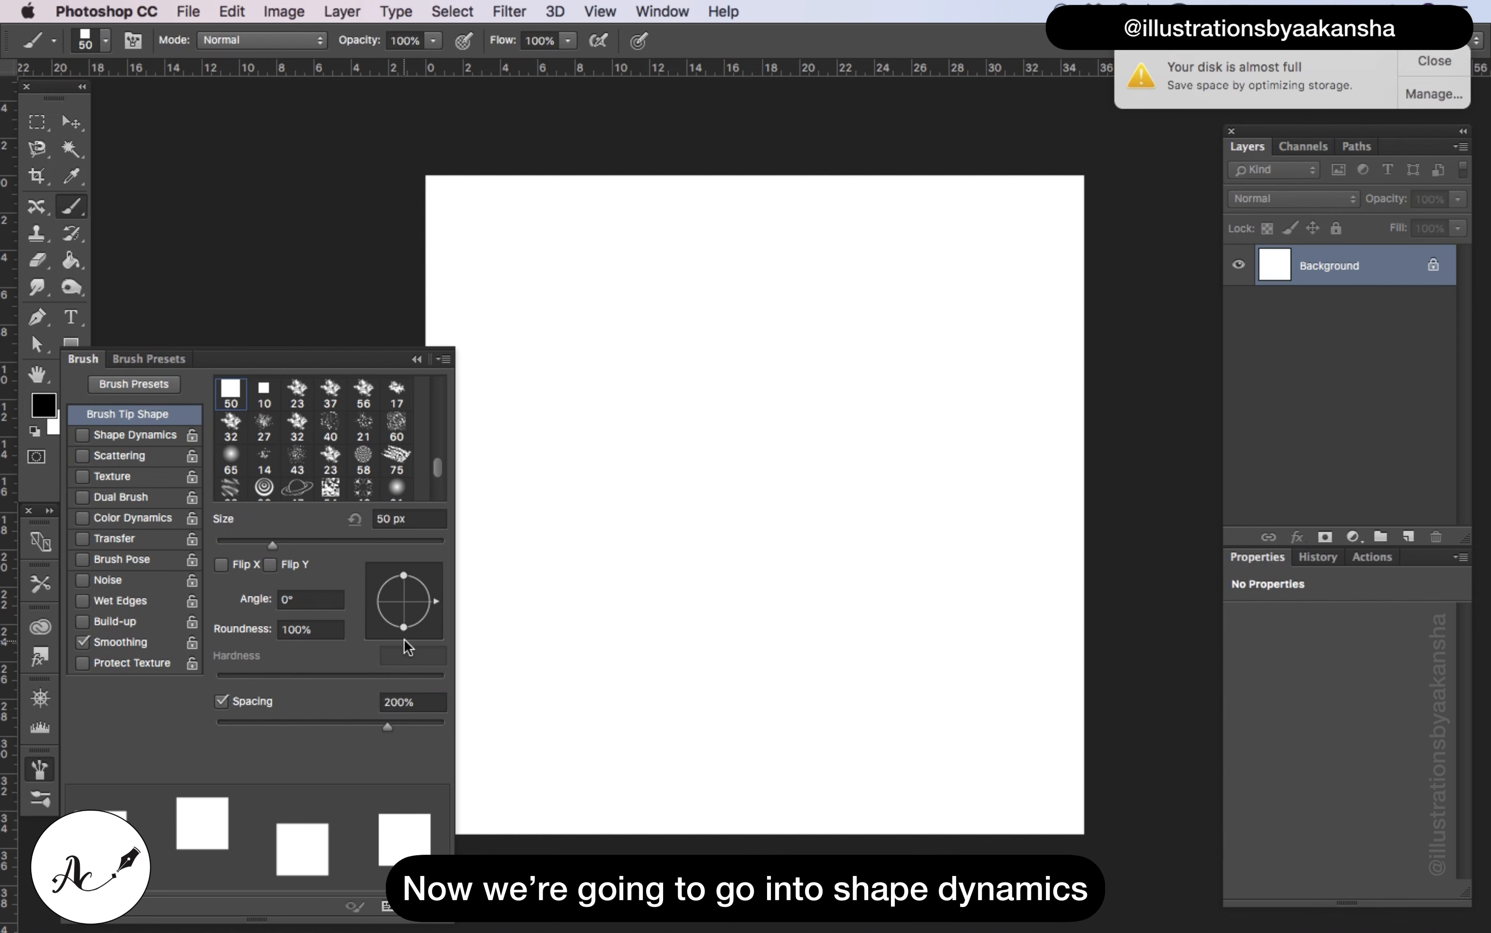
Enable Shape Dynamics for the brush with a size jitter of 80% and a minimum diameter of 50%
left_click(121, 433)
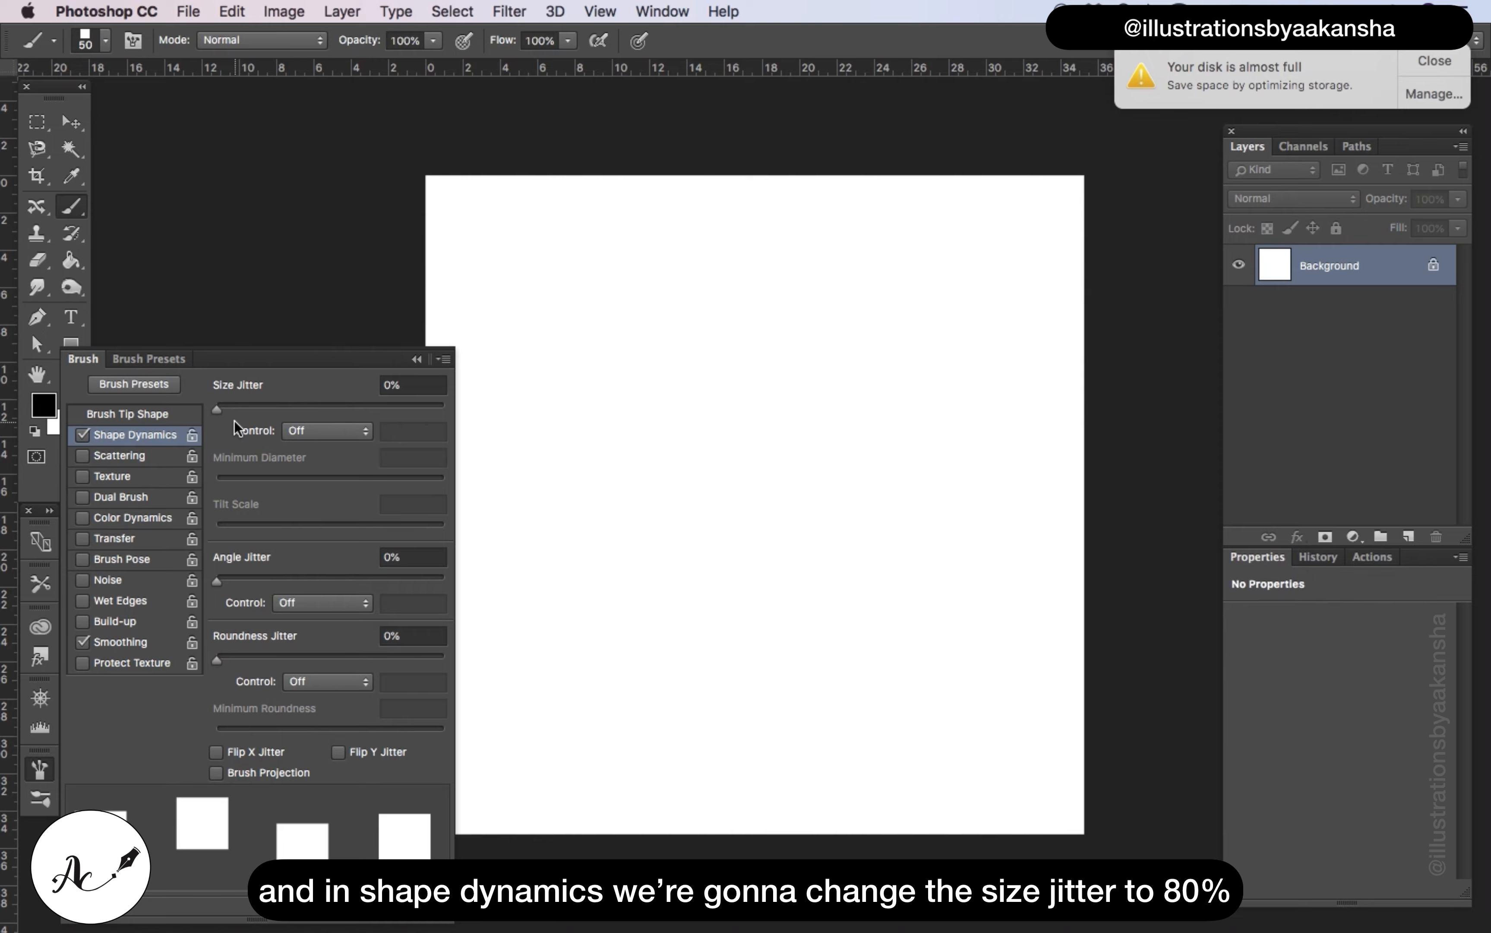
left_click(416, 385)
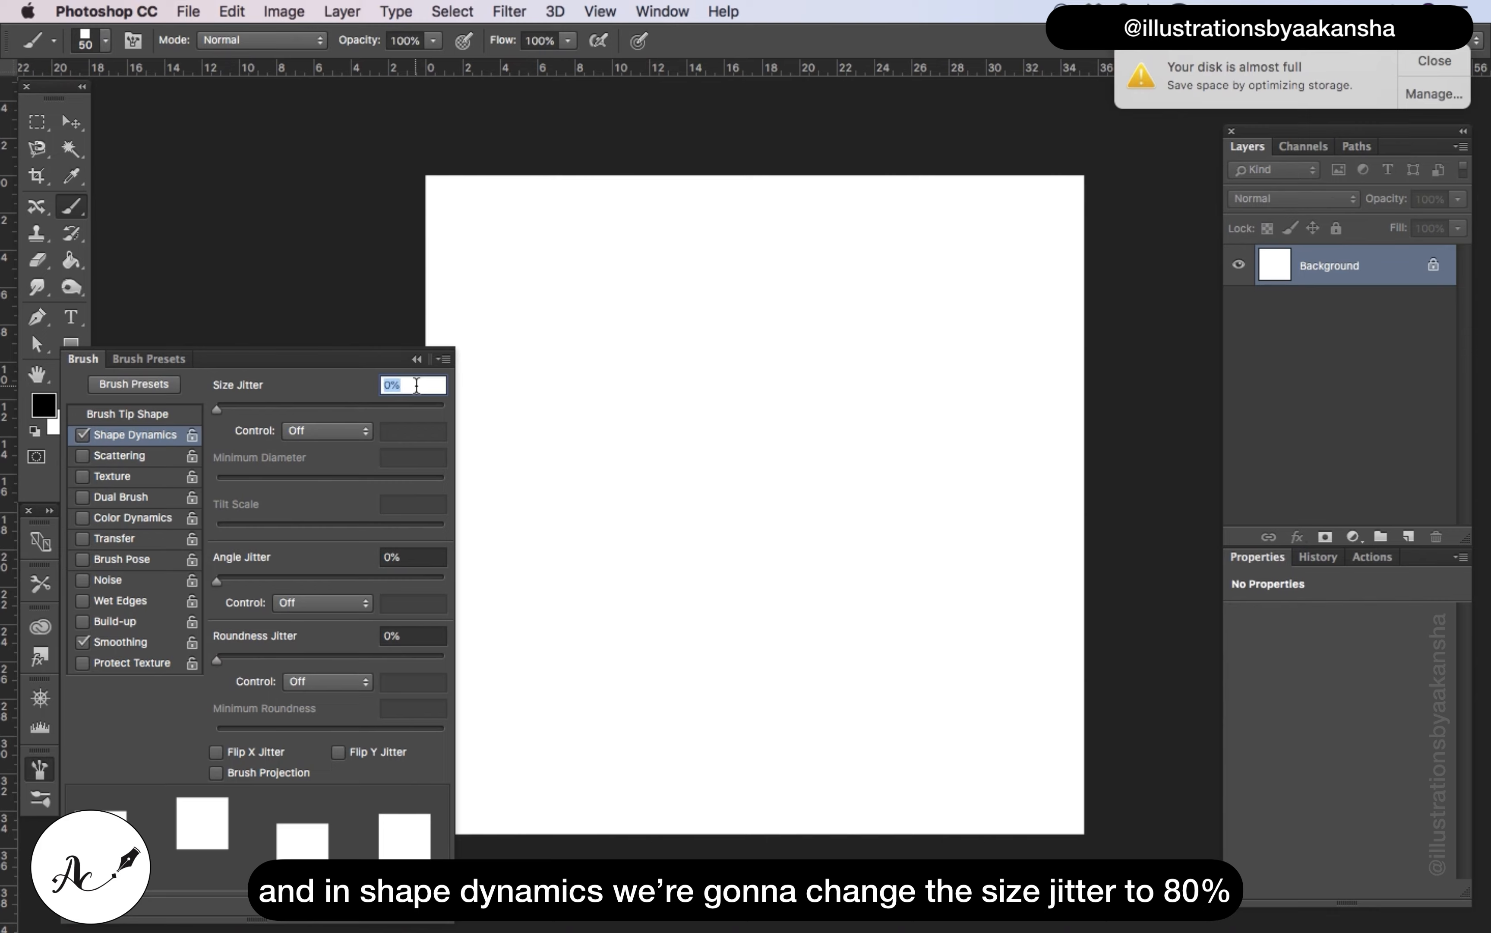
key("BackSpace")
type("80")
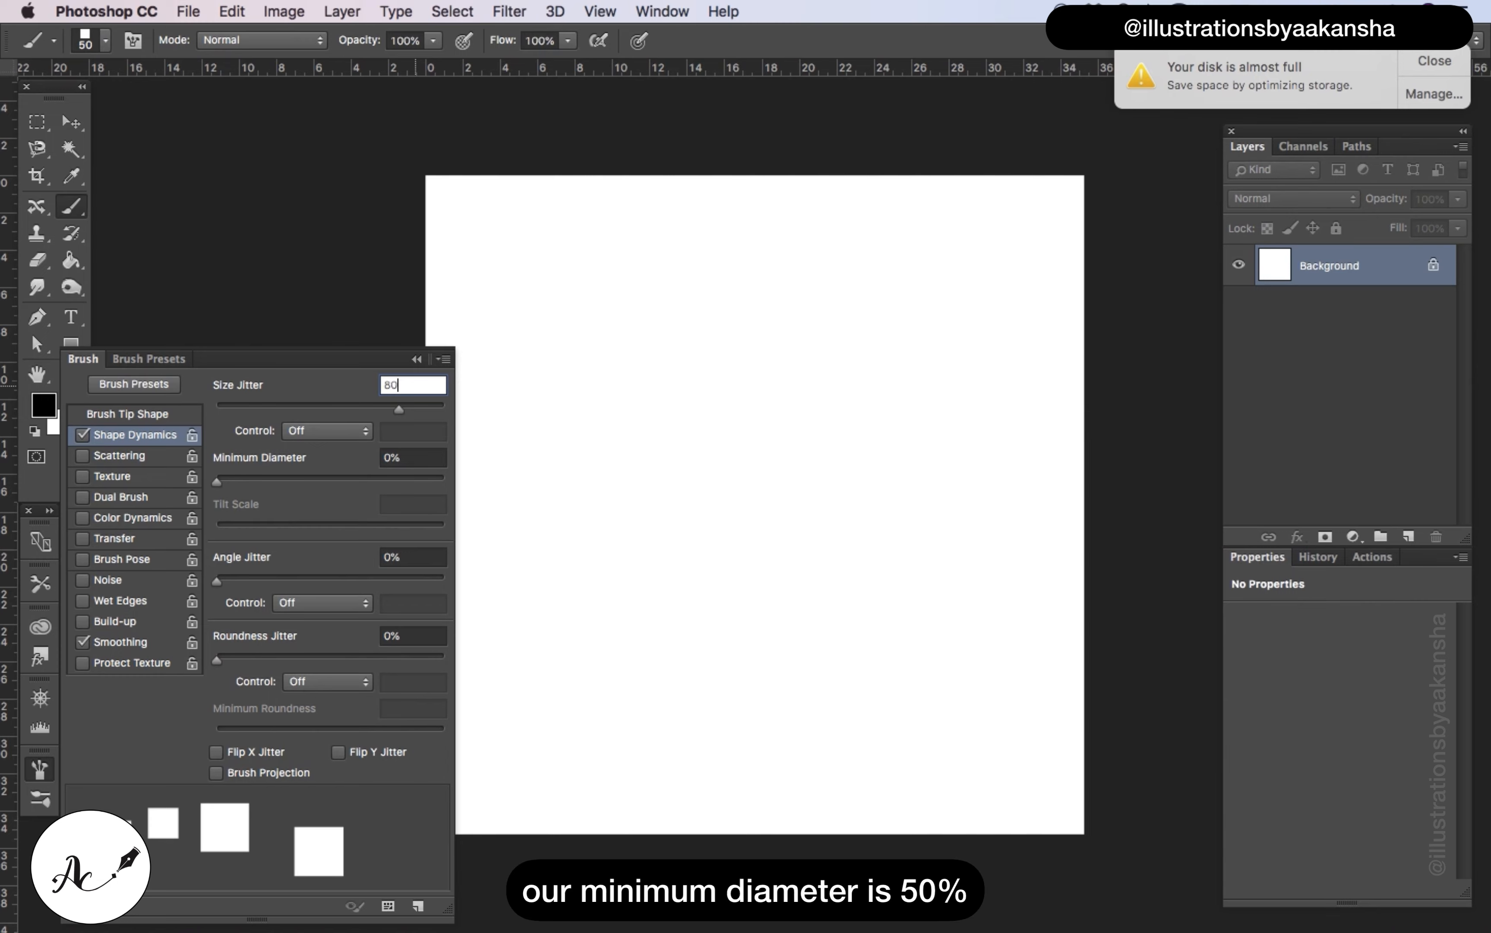
left_click(413, 458)
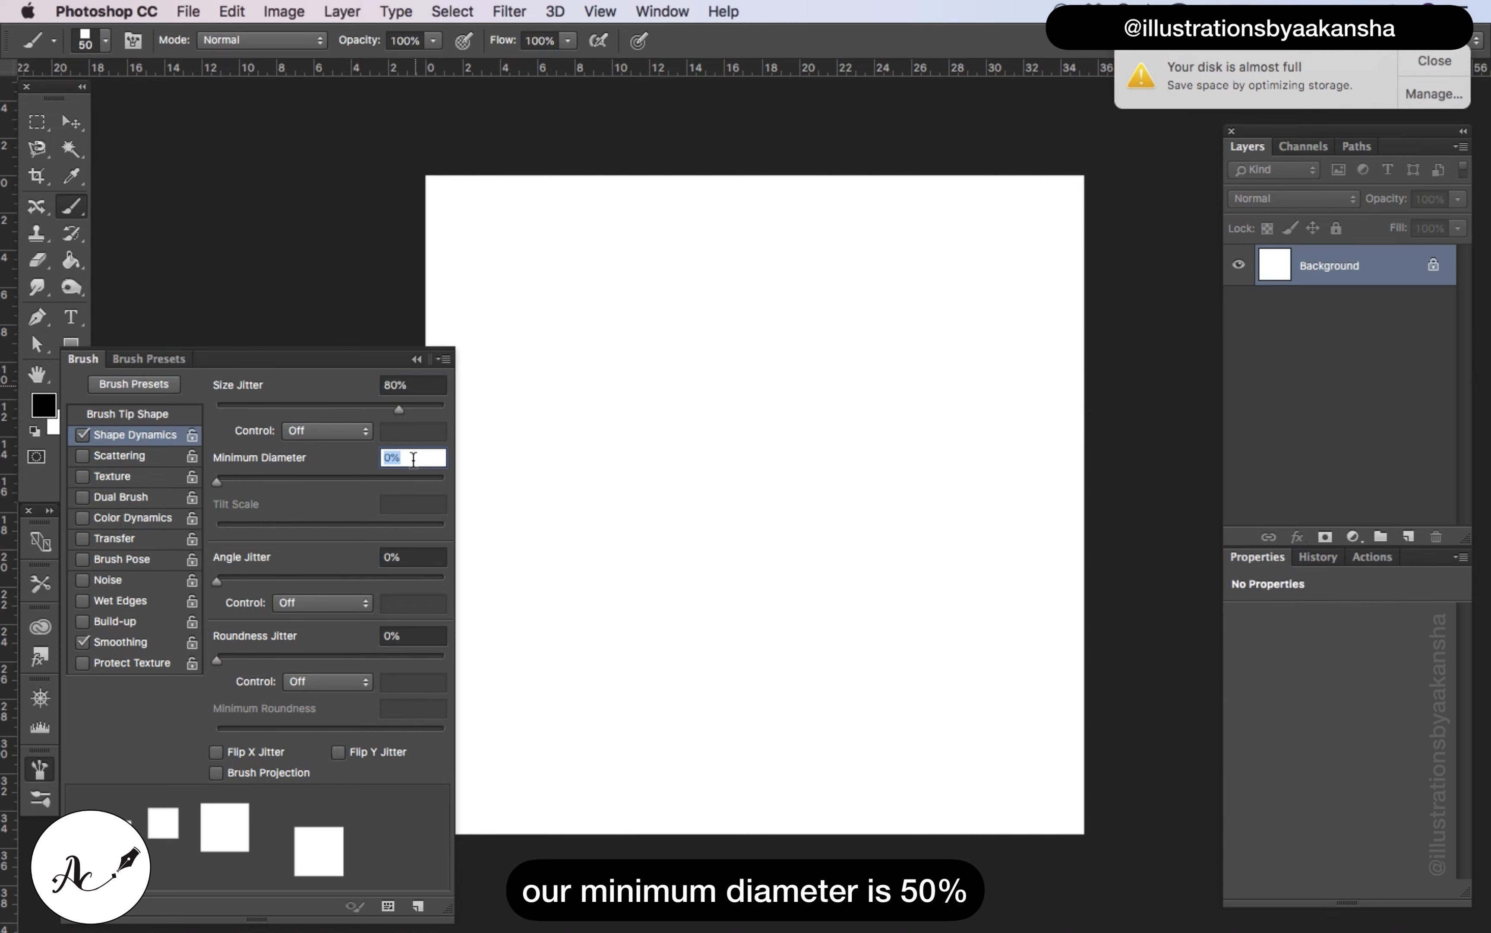
type("5")
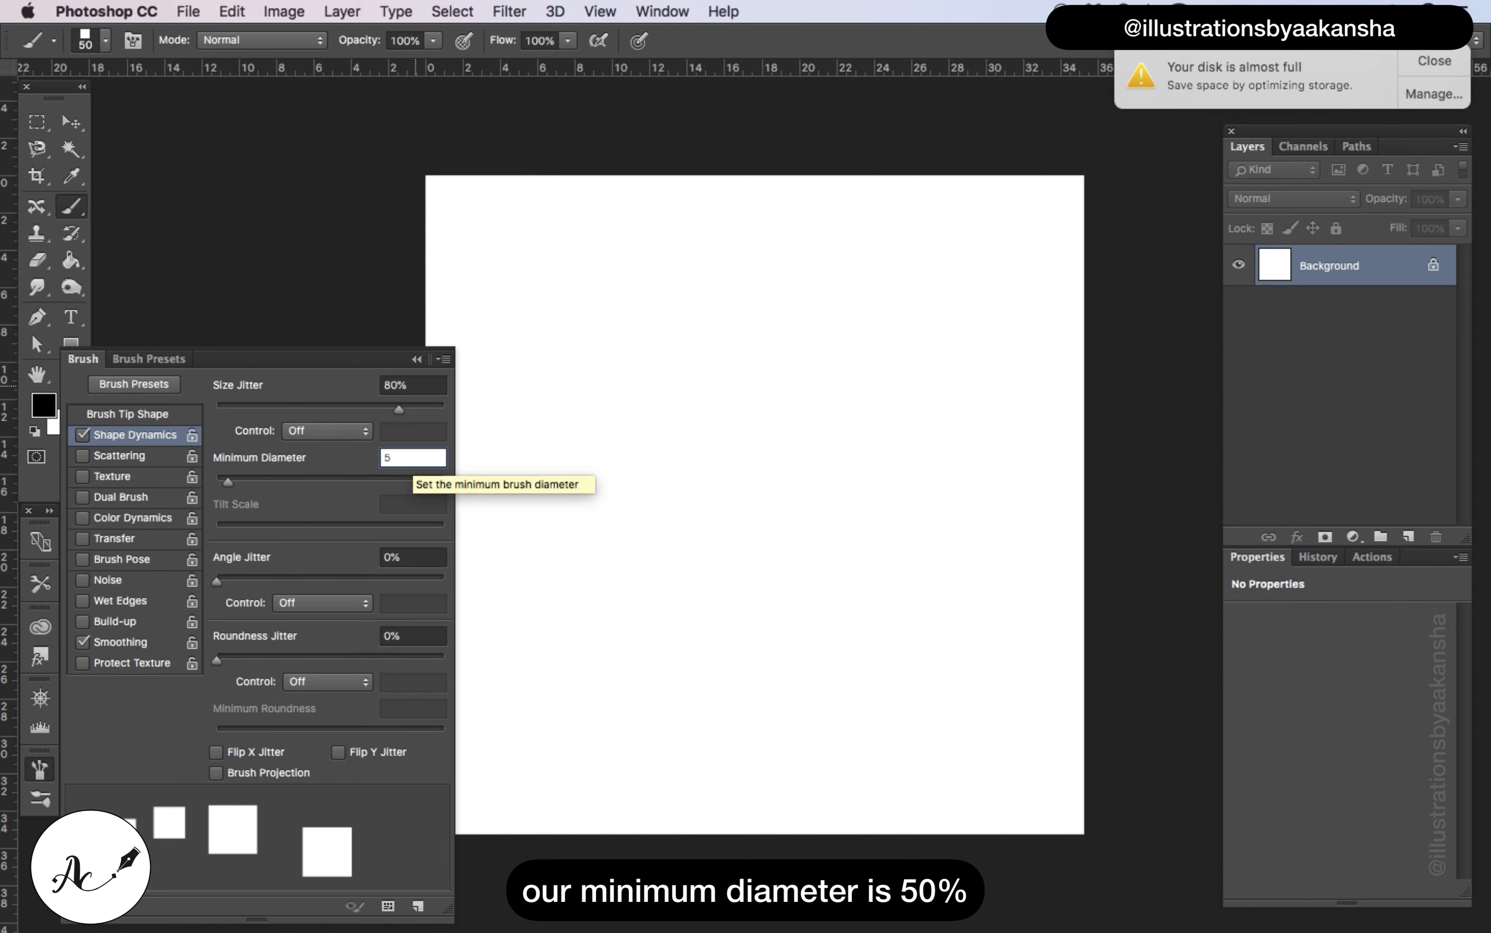
type("0")
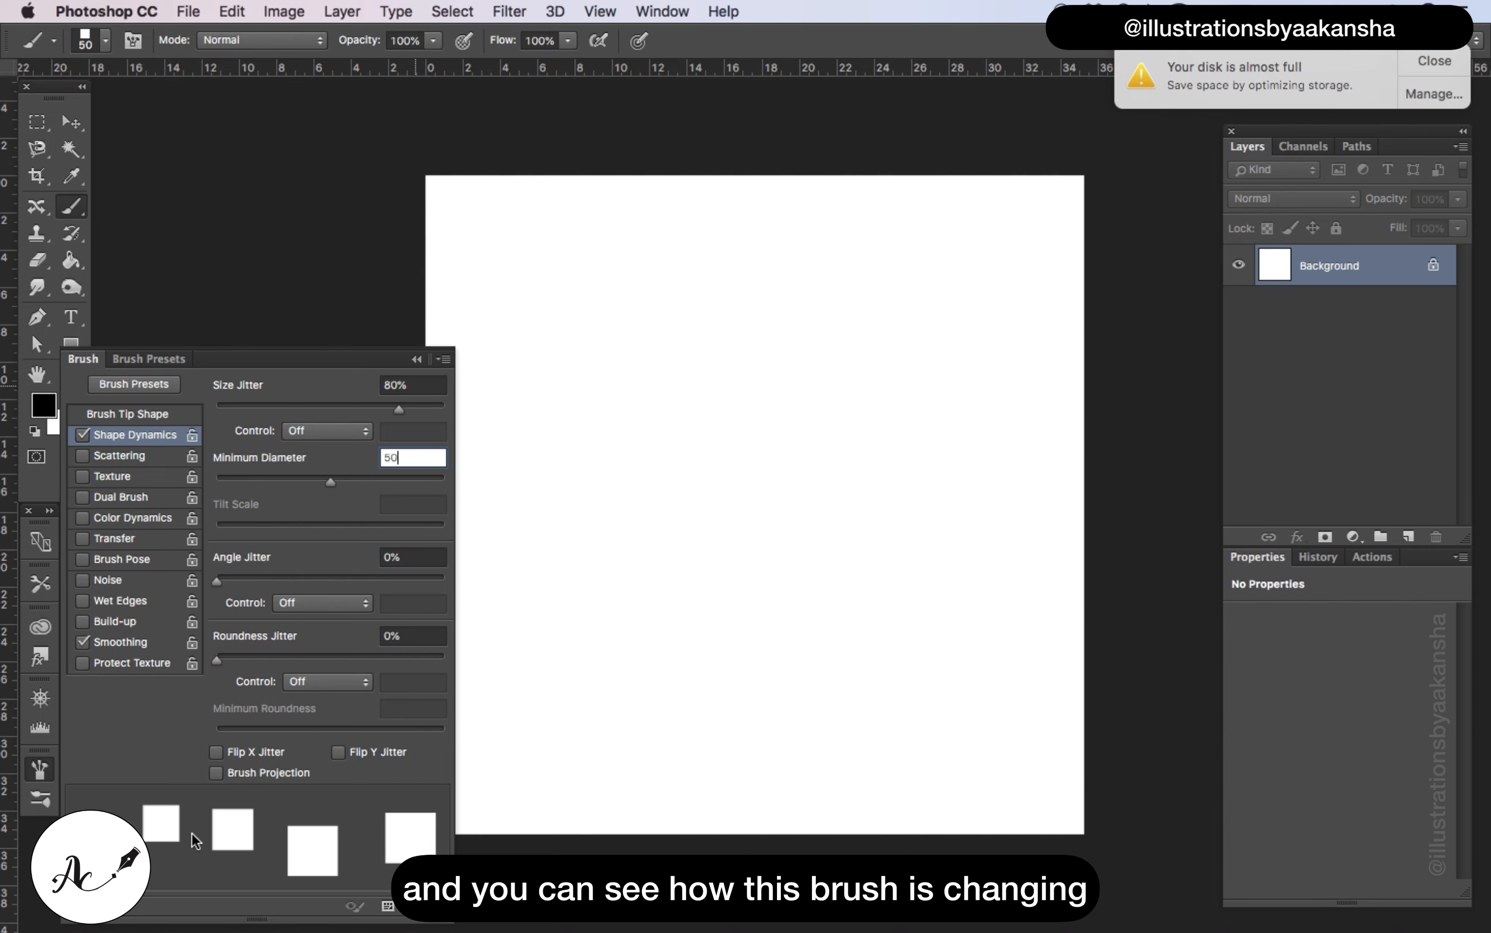
Set the brush's angle jitter to 100% and its roundness jitter to 80%
left_click(408, 557)
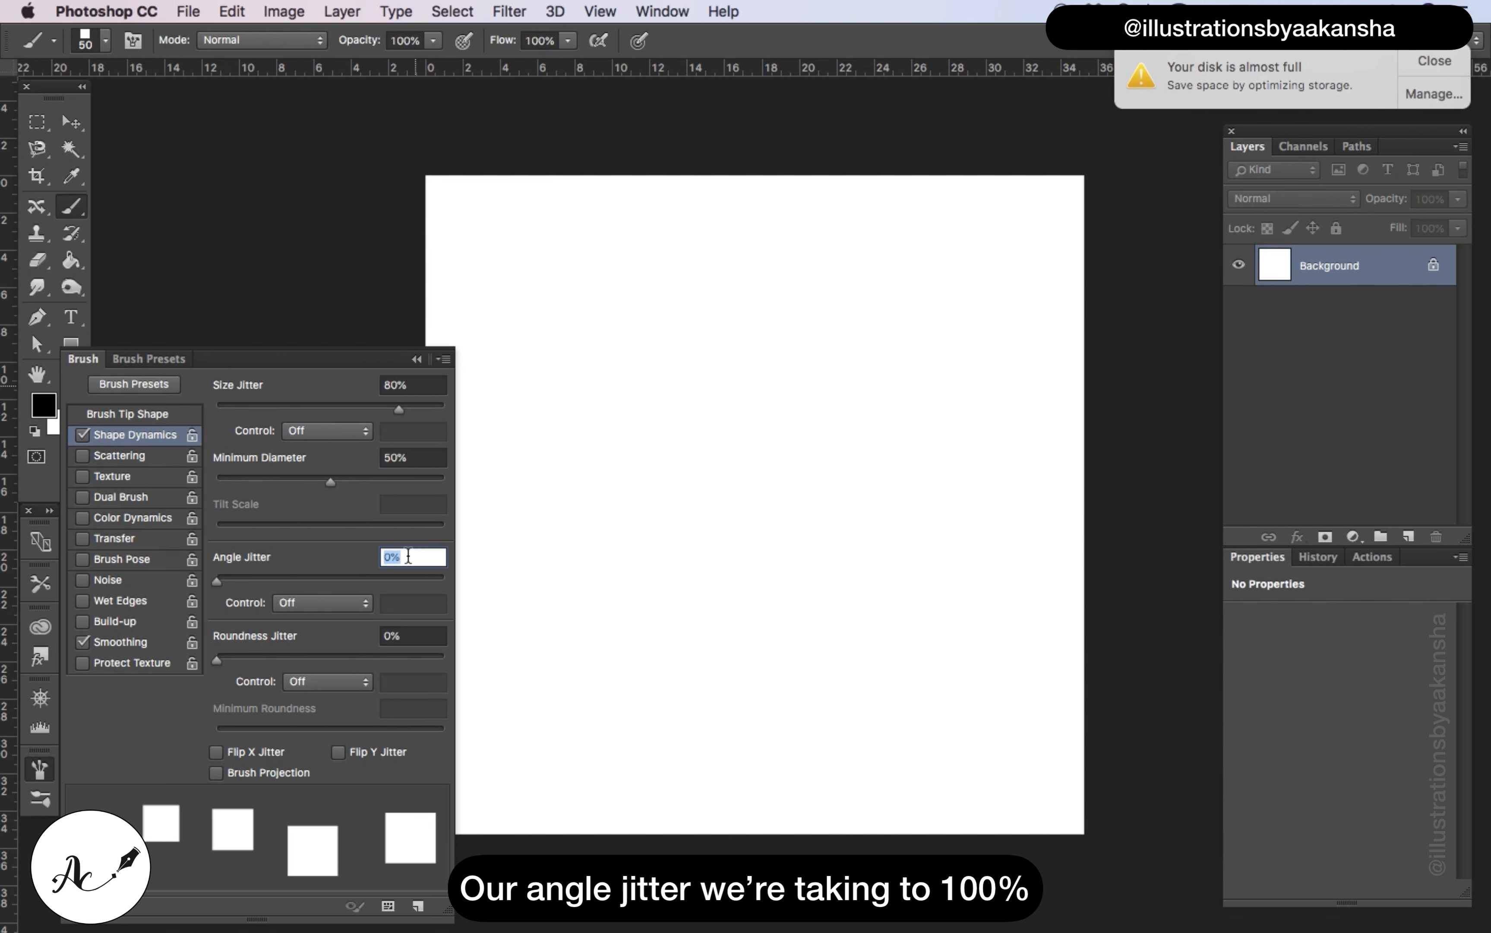
key("BackSpace")
type("100")
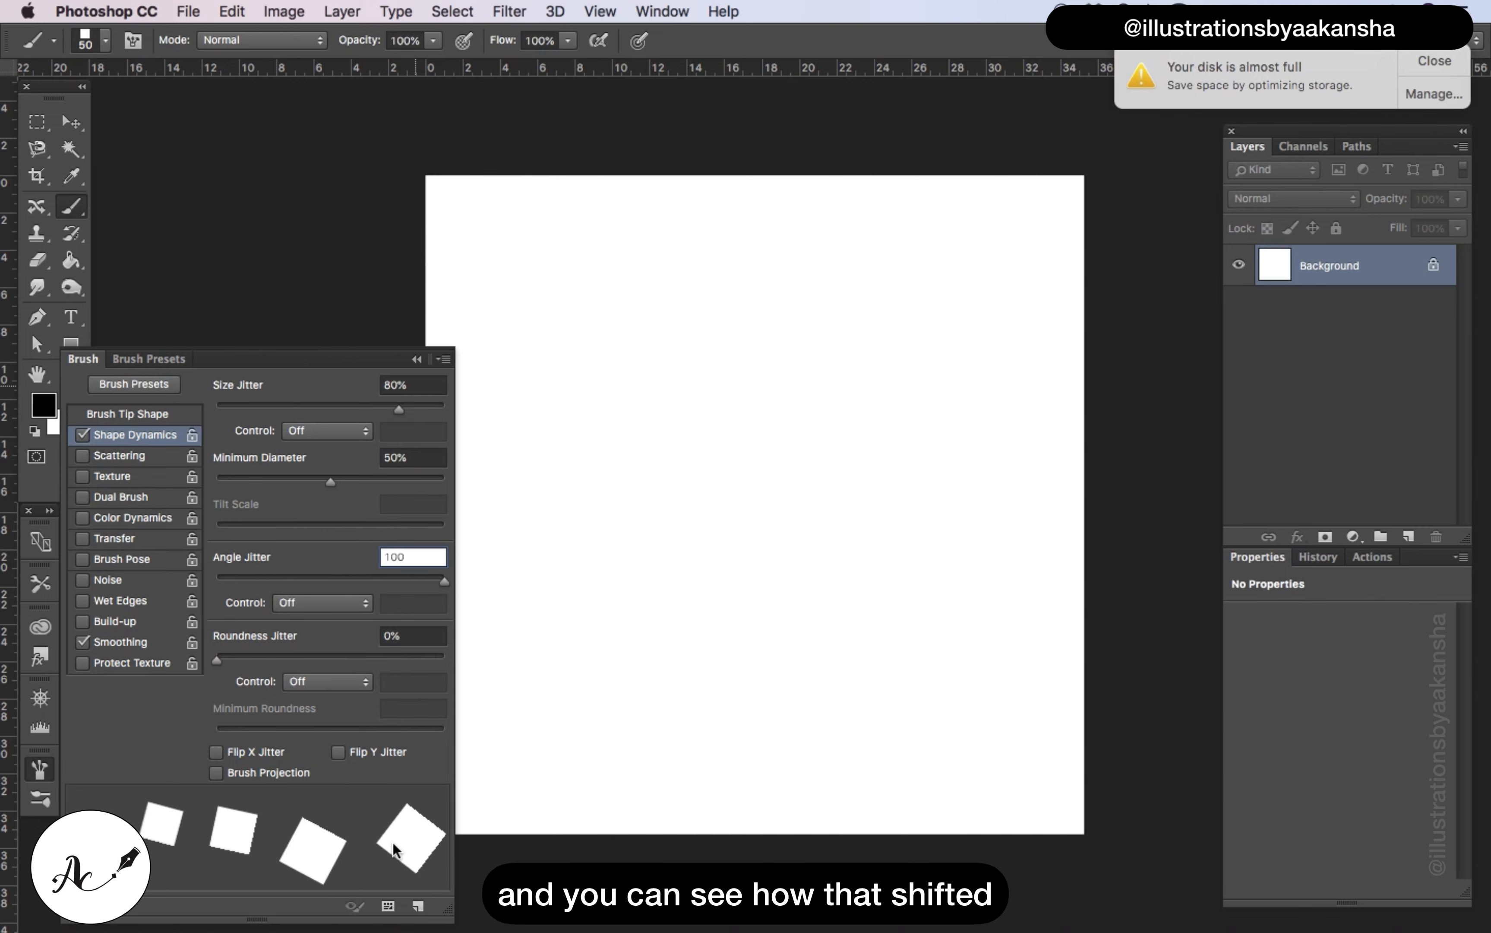
left_click(414, 630)
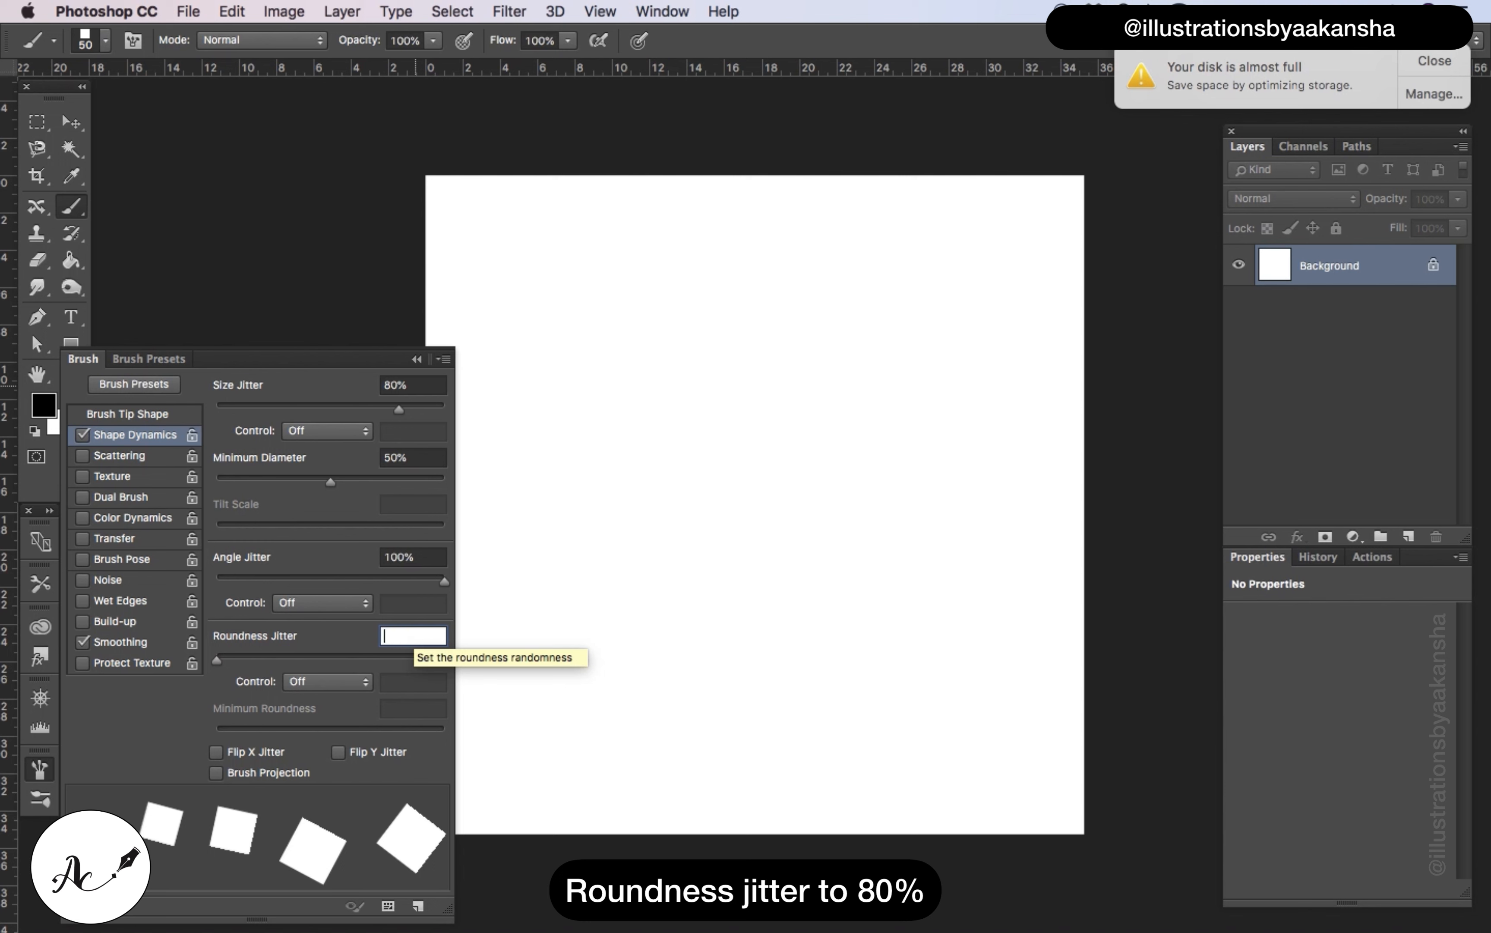
type("80")
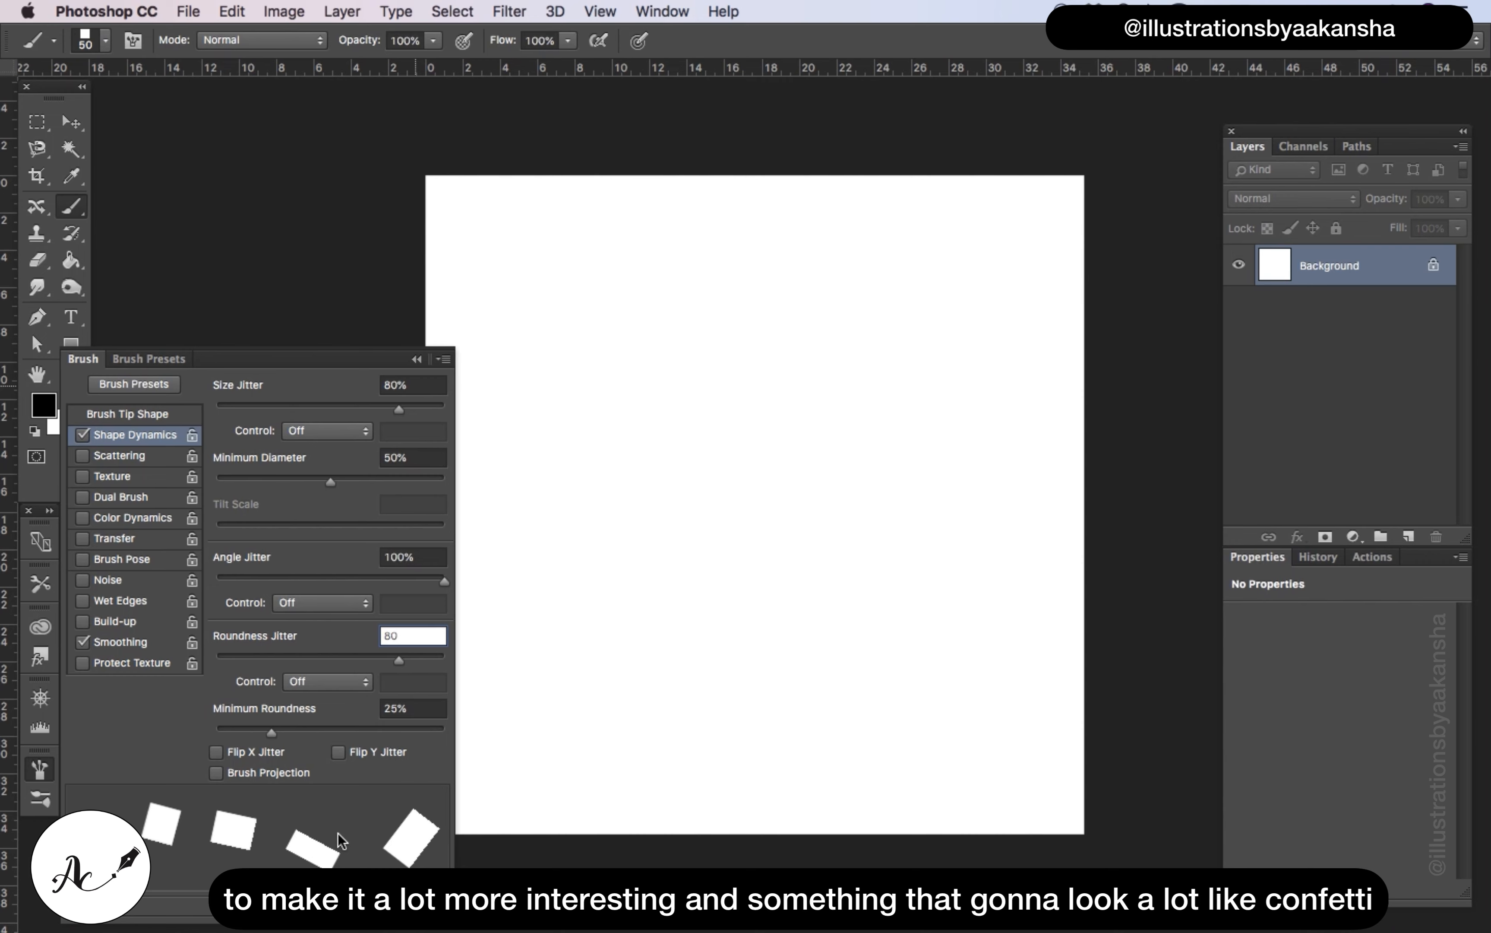
Set the brush's minimum roundness to 1% in Shape Dynamics
left_click(408, 709)
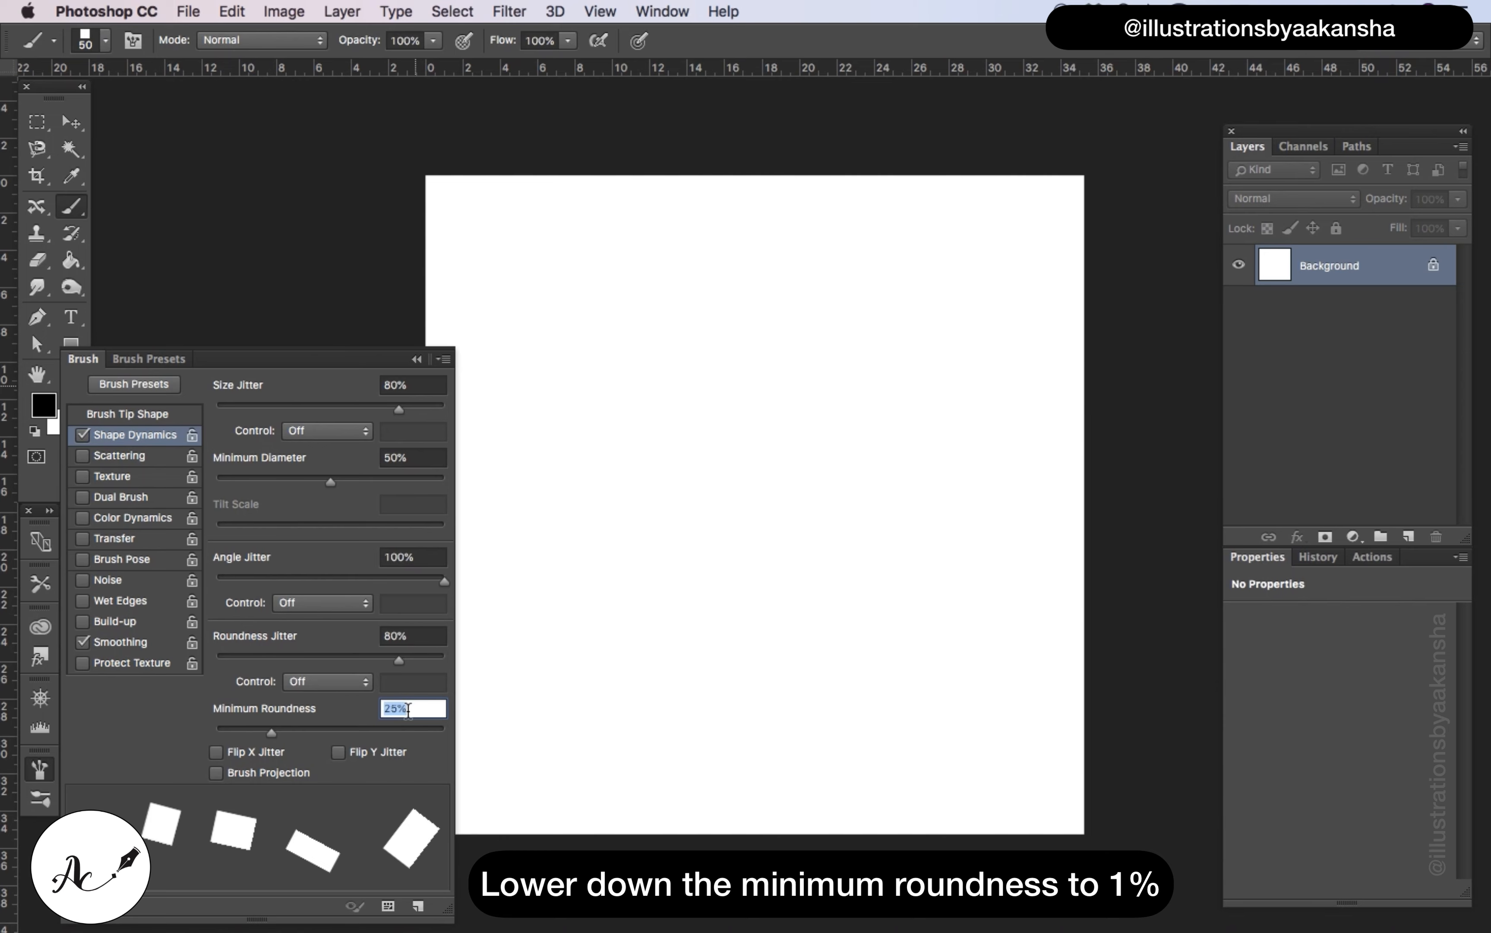
key("BackSpace")
type("1")
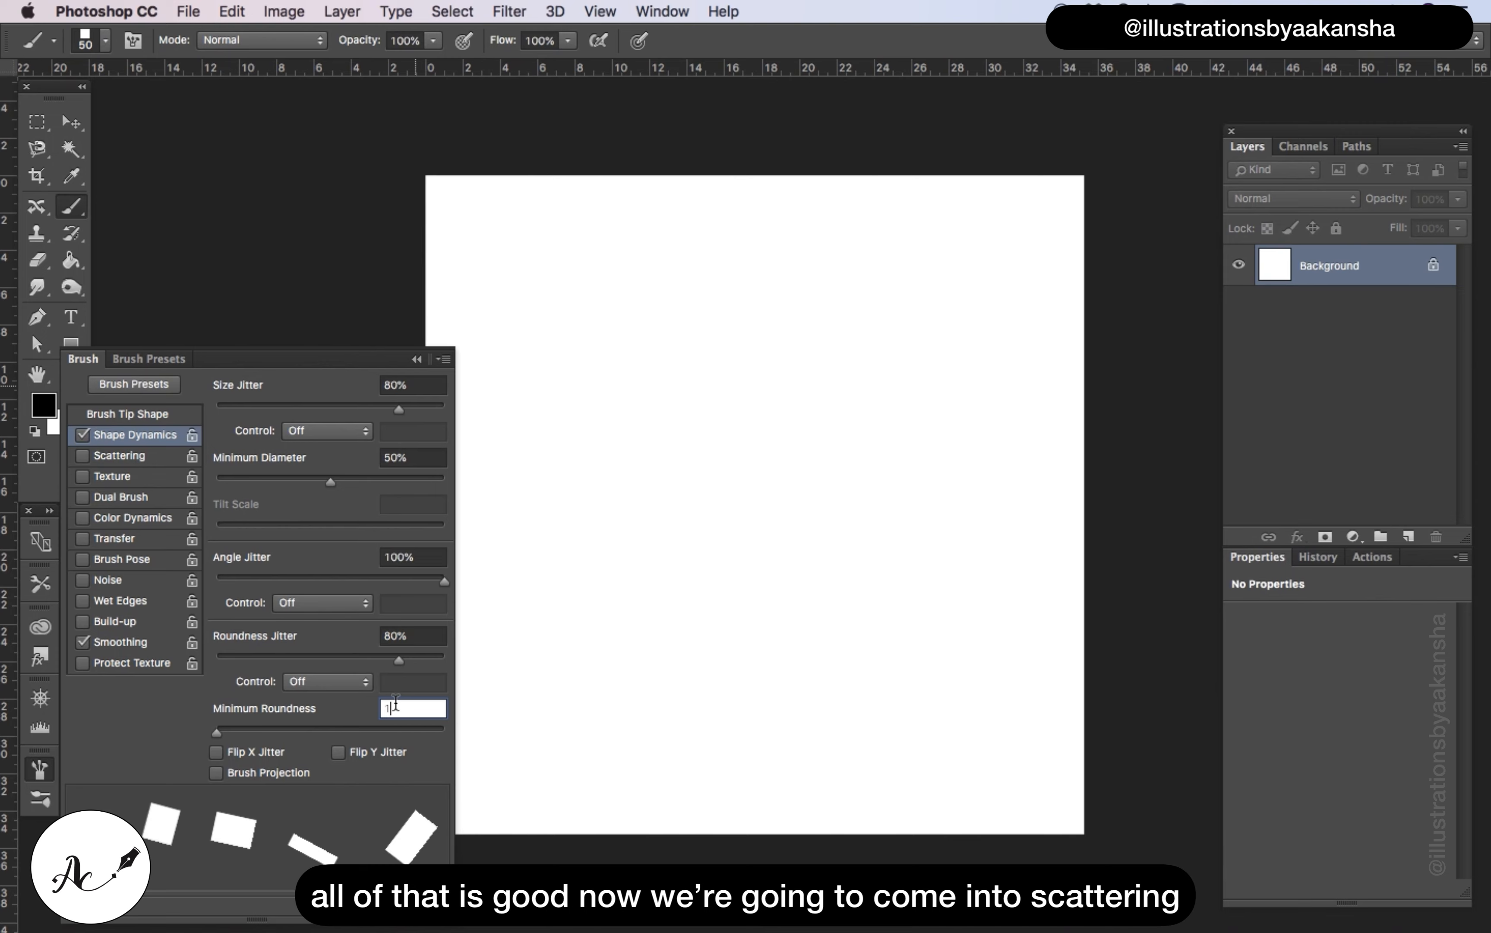
Enable Scattering on both axes at 1000%, with a count of 3 and a count jitter of 90%
left_click(129, 455)
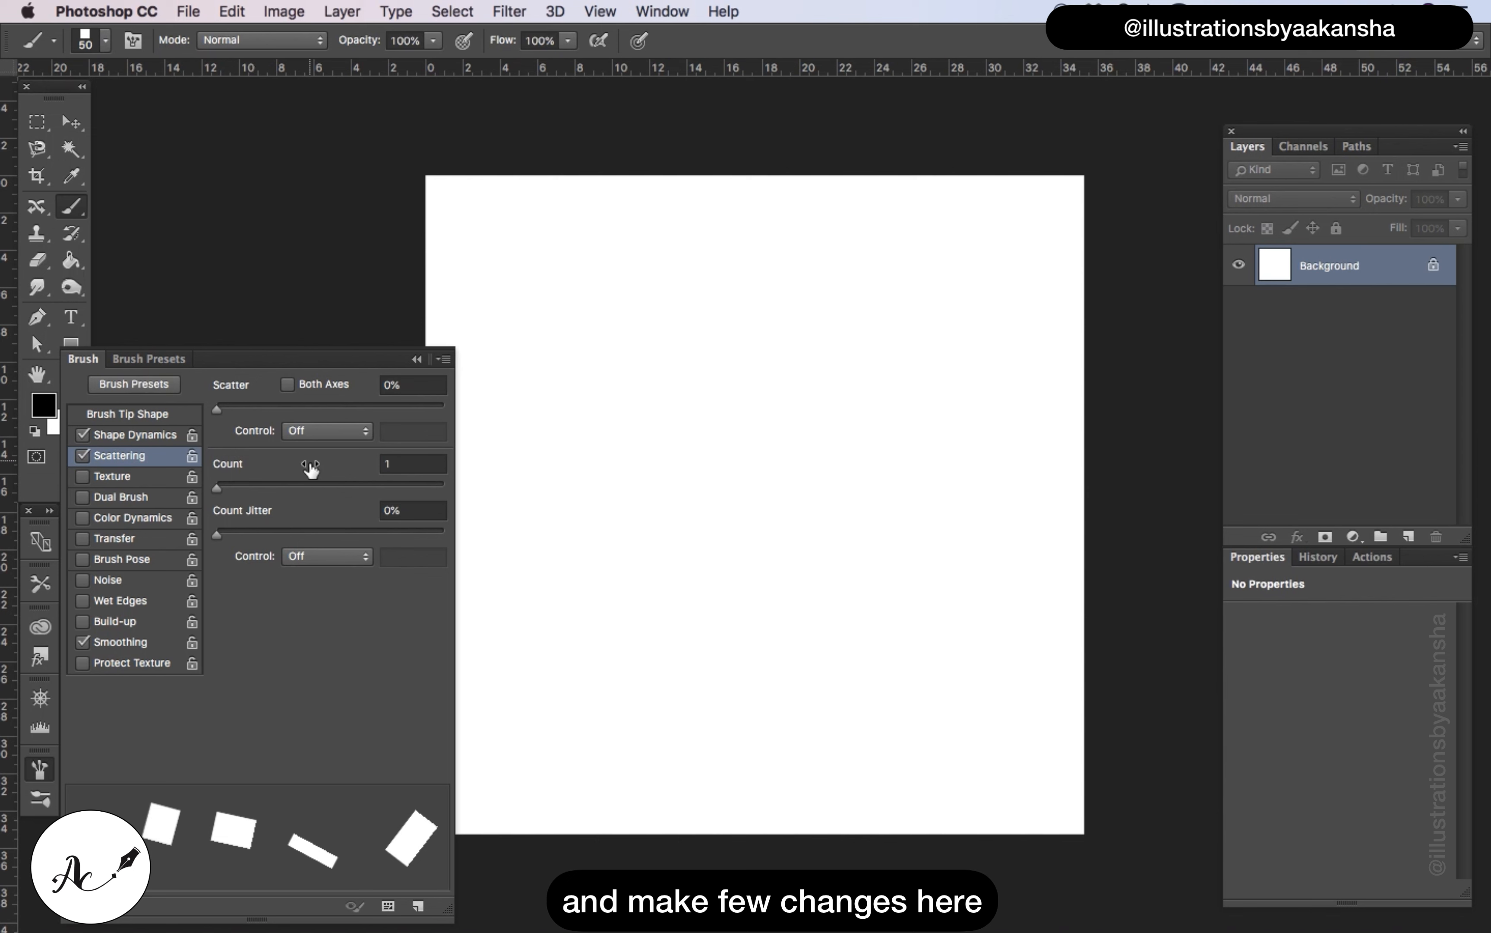
left_click(295, 380)
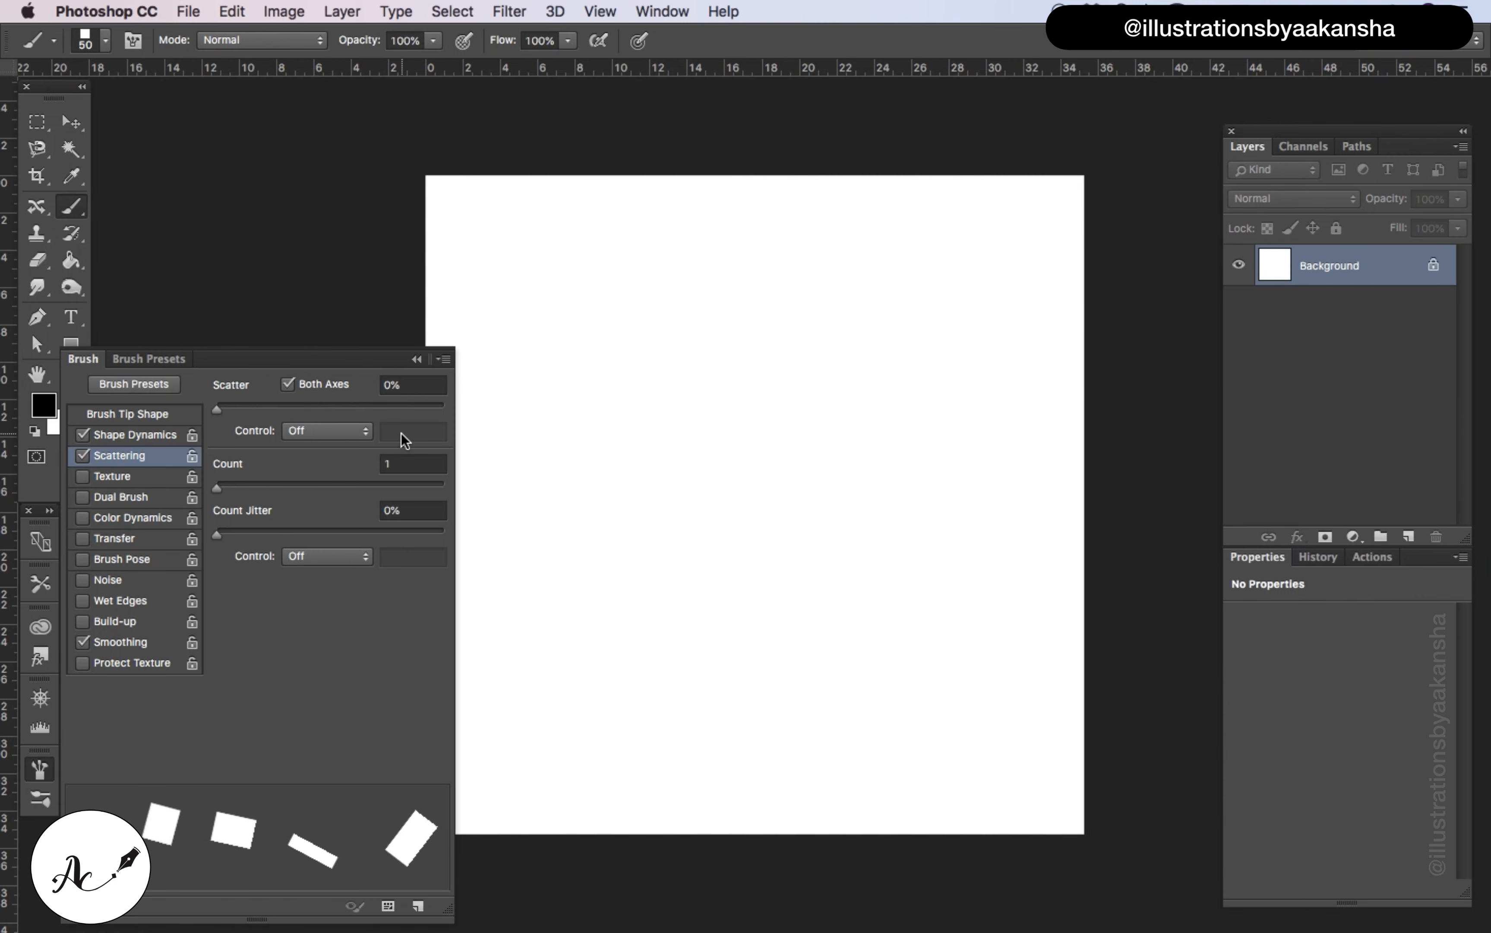
left_click(422, 384)
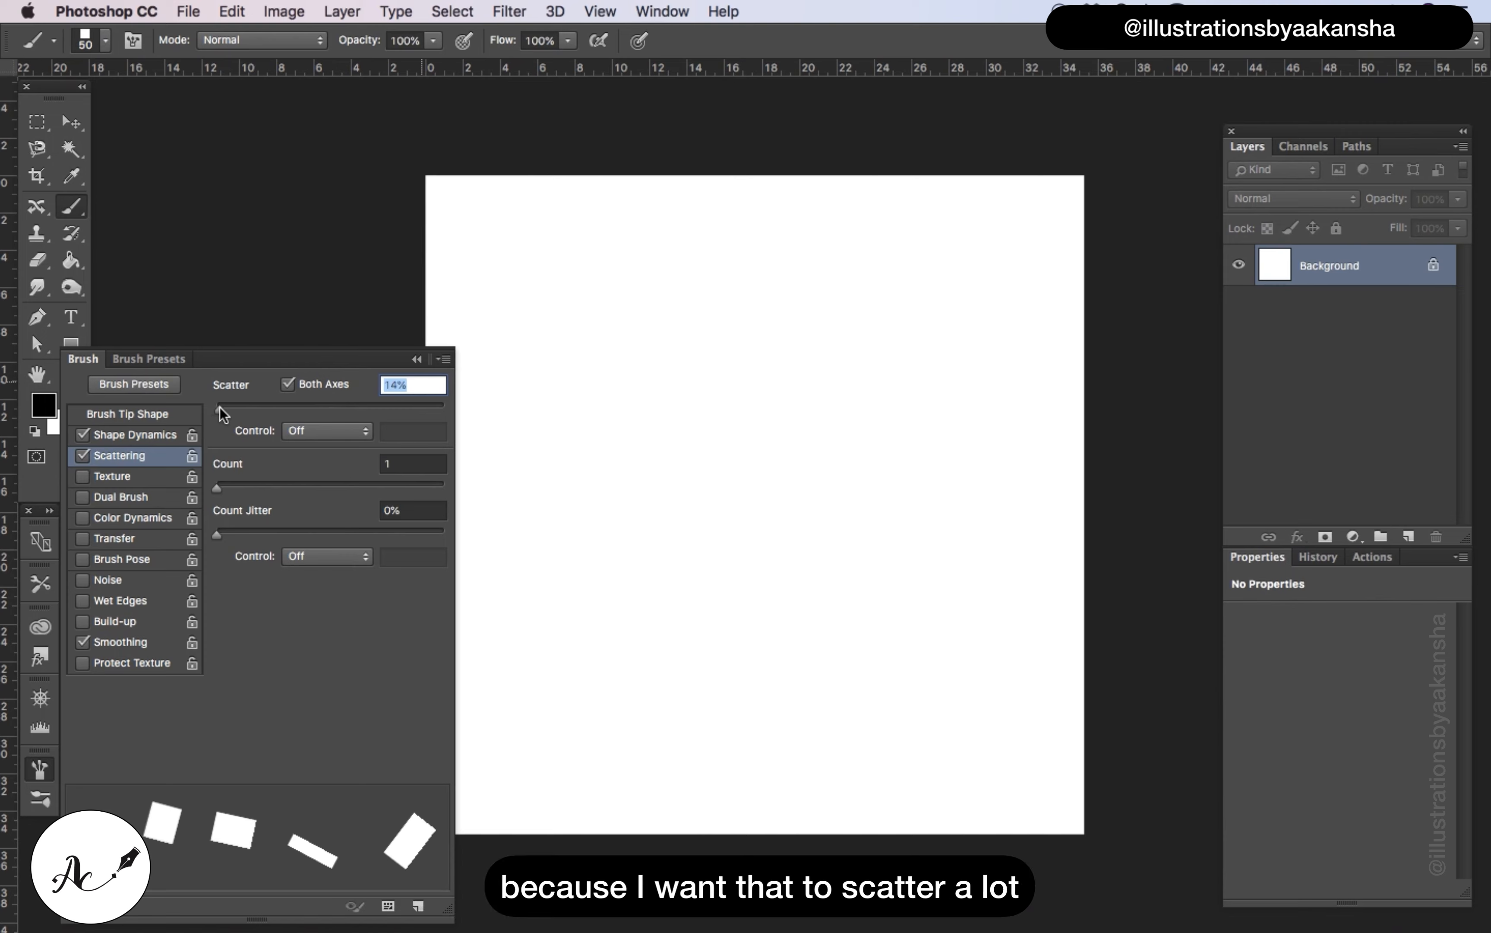
left_click_drag(220, 406, 446, 409)
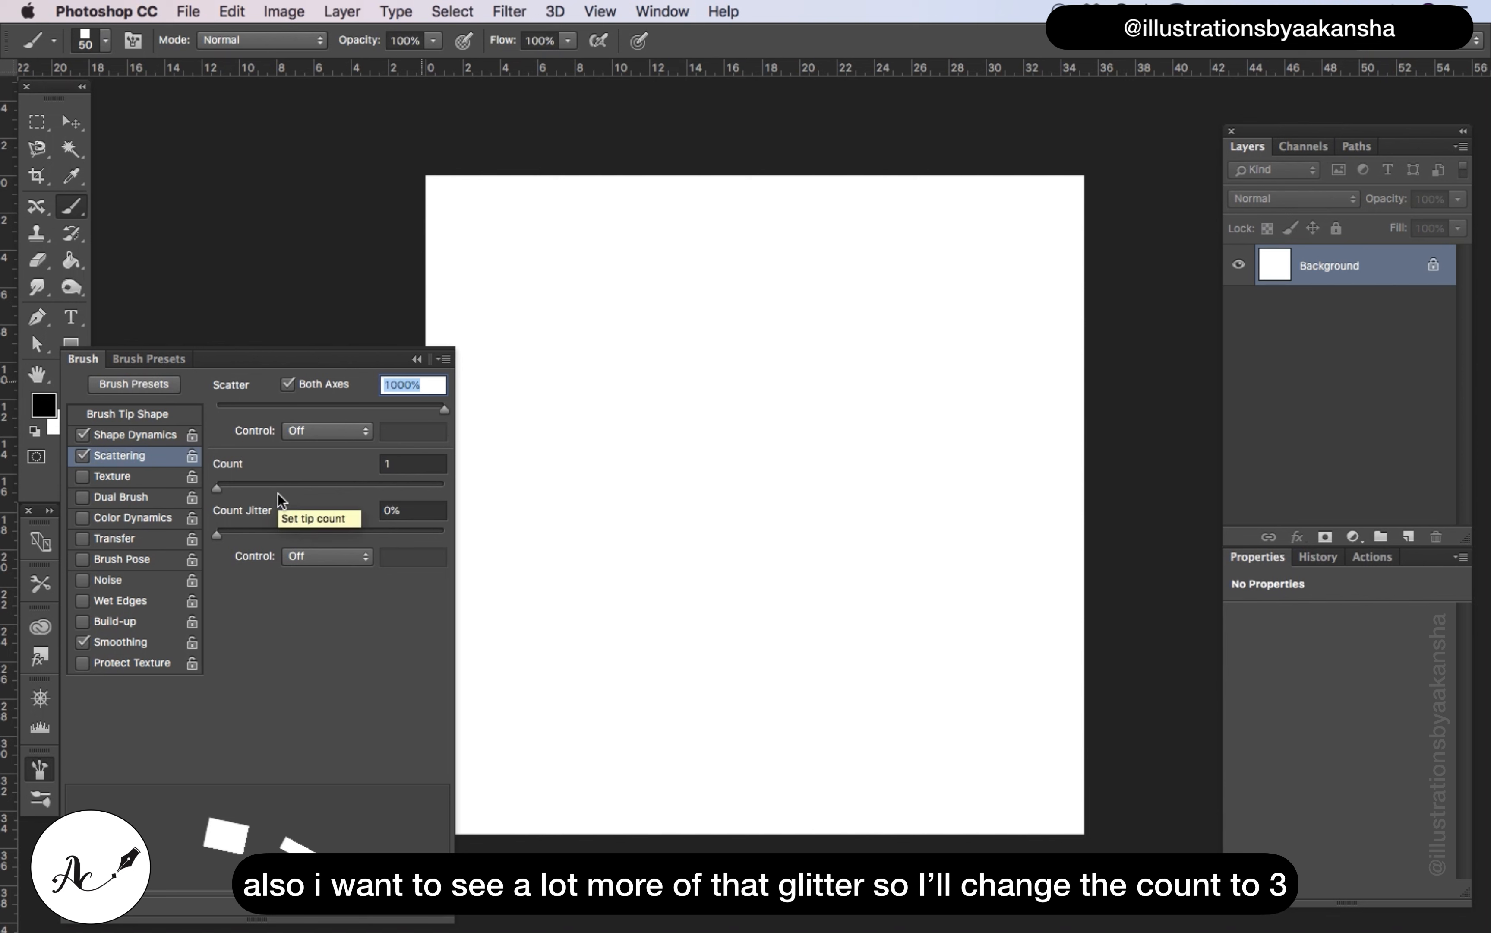
mouse_move(267, 472)
left_mouse_down()
mouse_move(279, 470)
mouse_move(267, 472)
left_mouse_up()
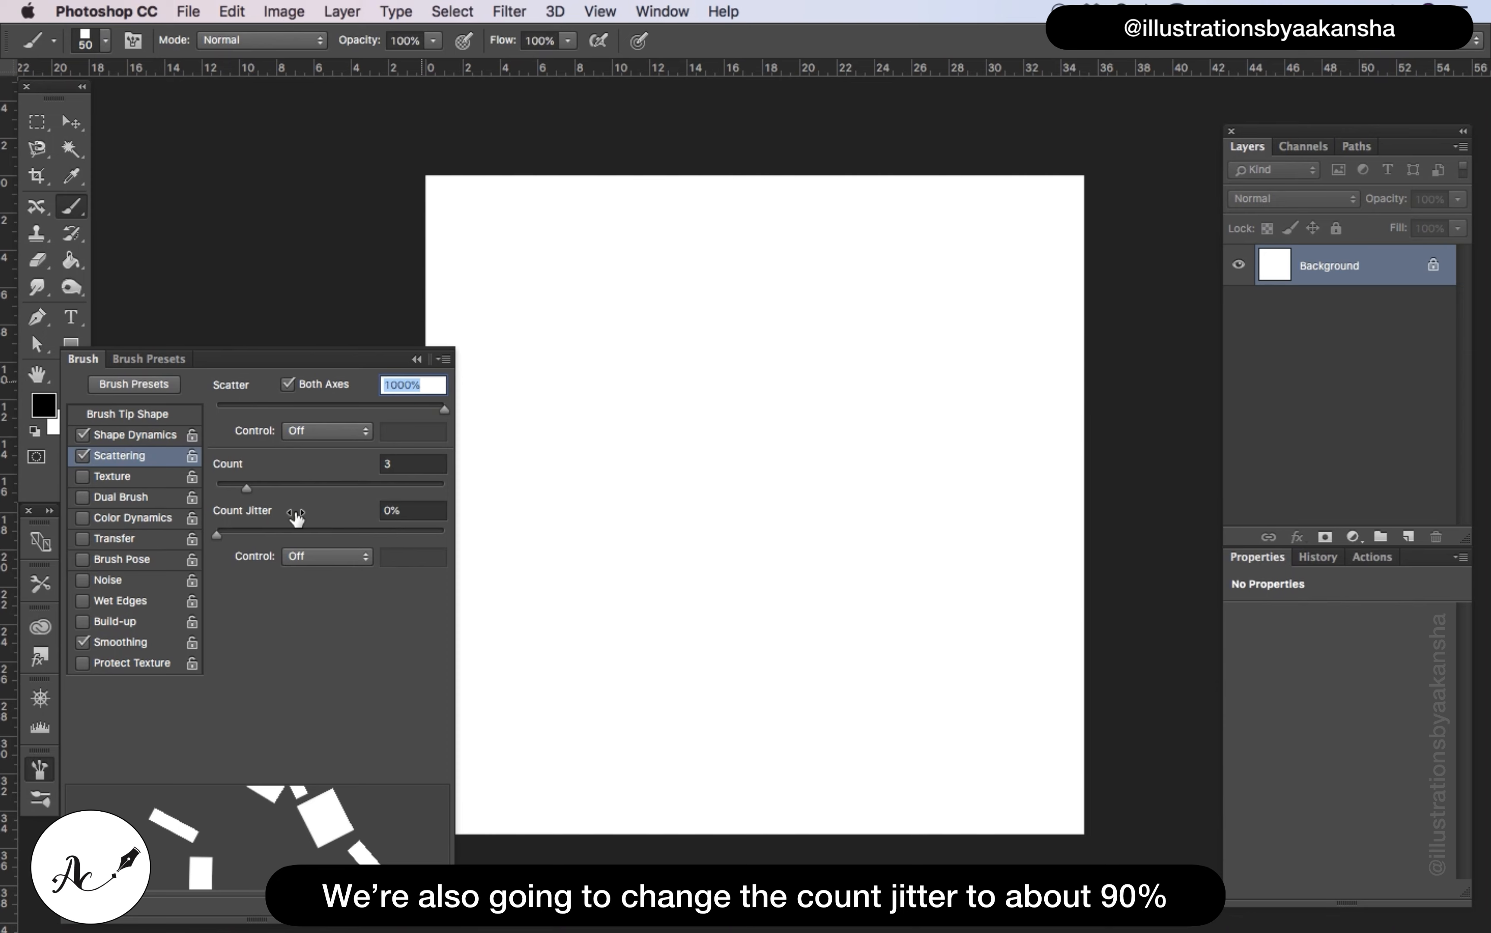
left_click_drag(295, 517, 387, 505)
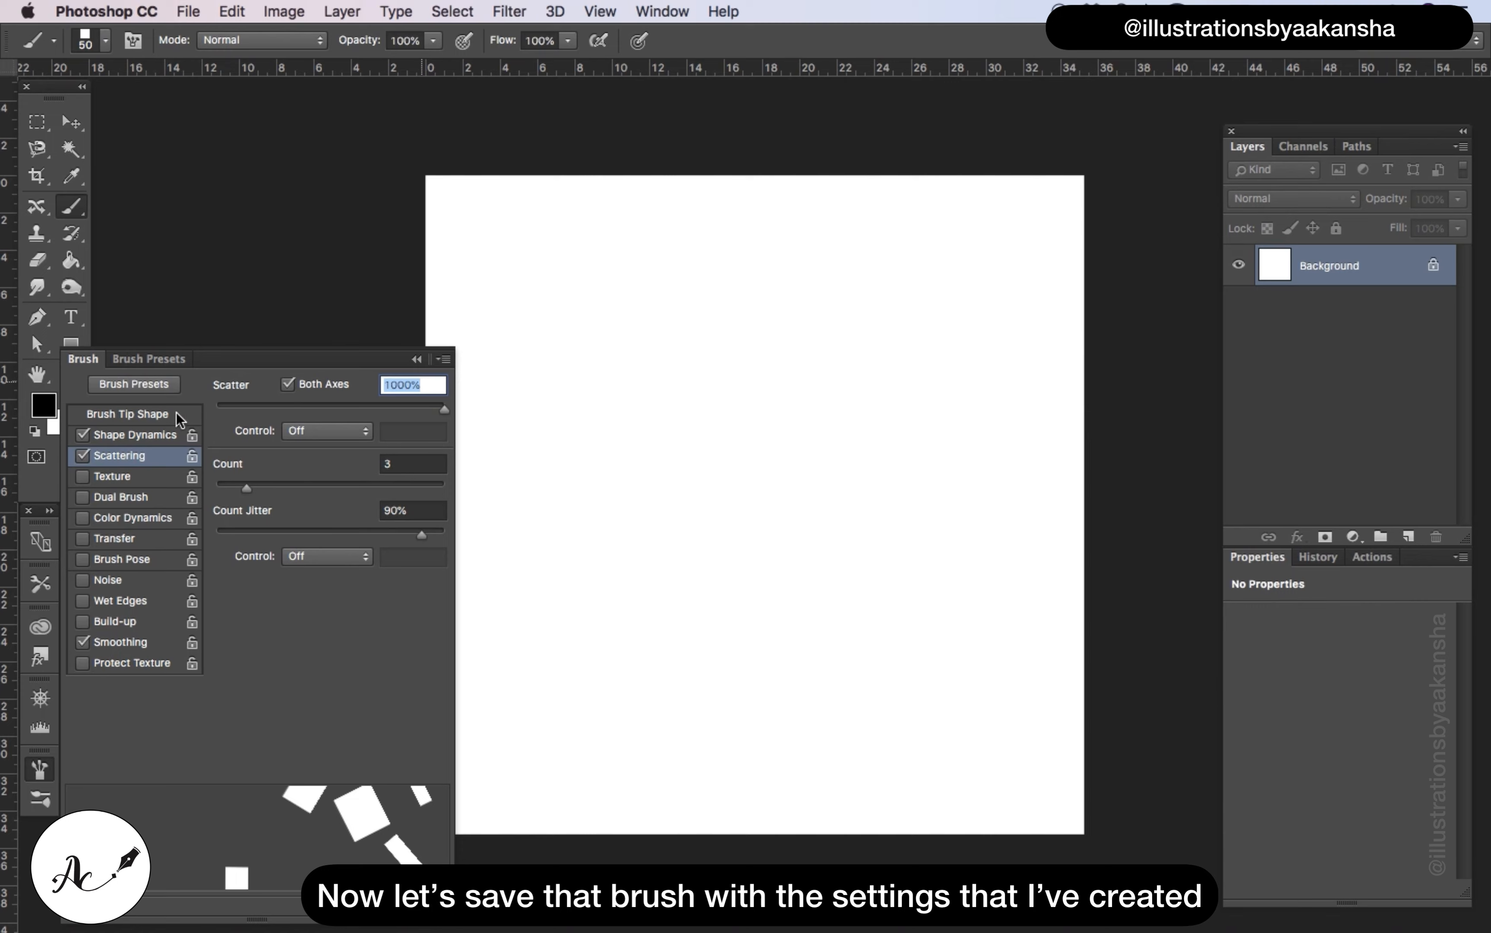
Save the current brush settings as a new brush preset named "confetti brush", with the brush size captured
left_click(444, 360)
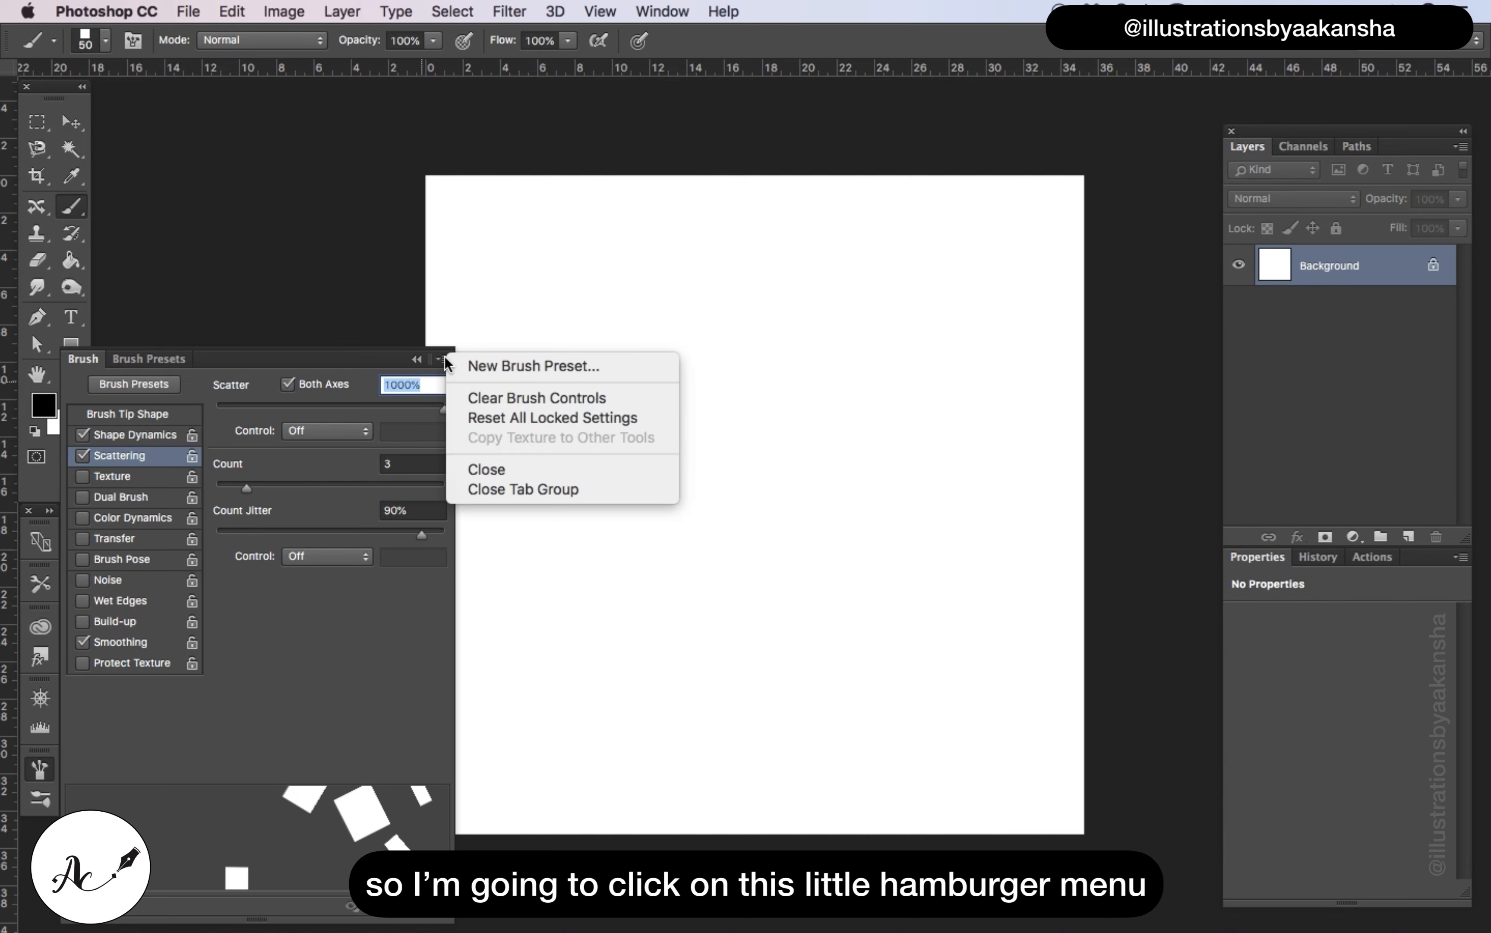
left_click(503, 366)
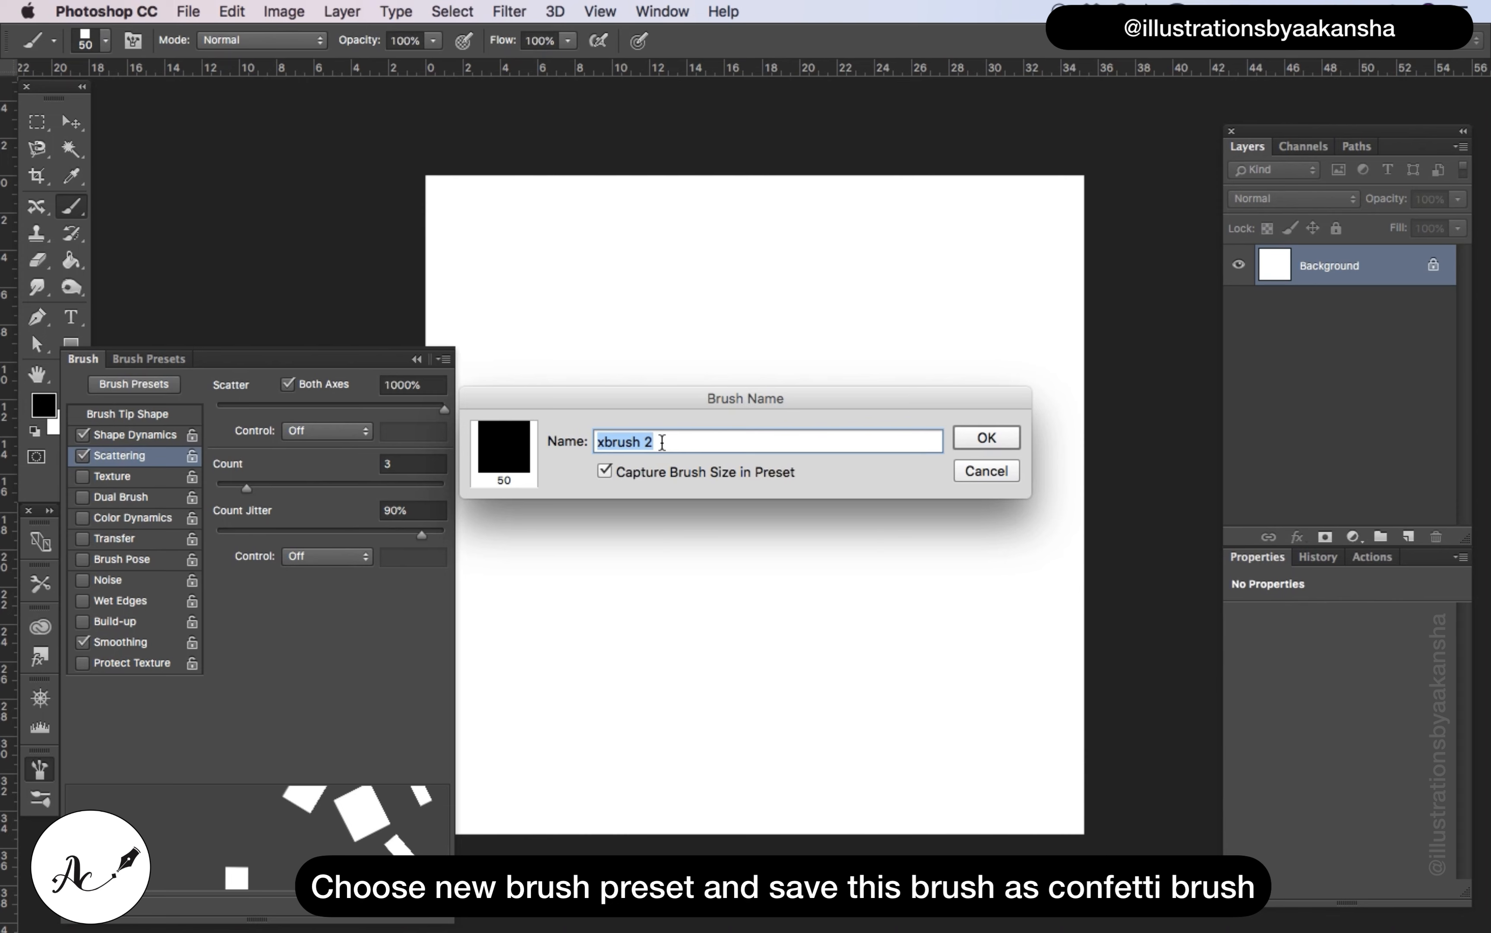
key("BackSpace")
type("confetti brush")
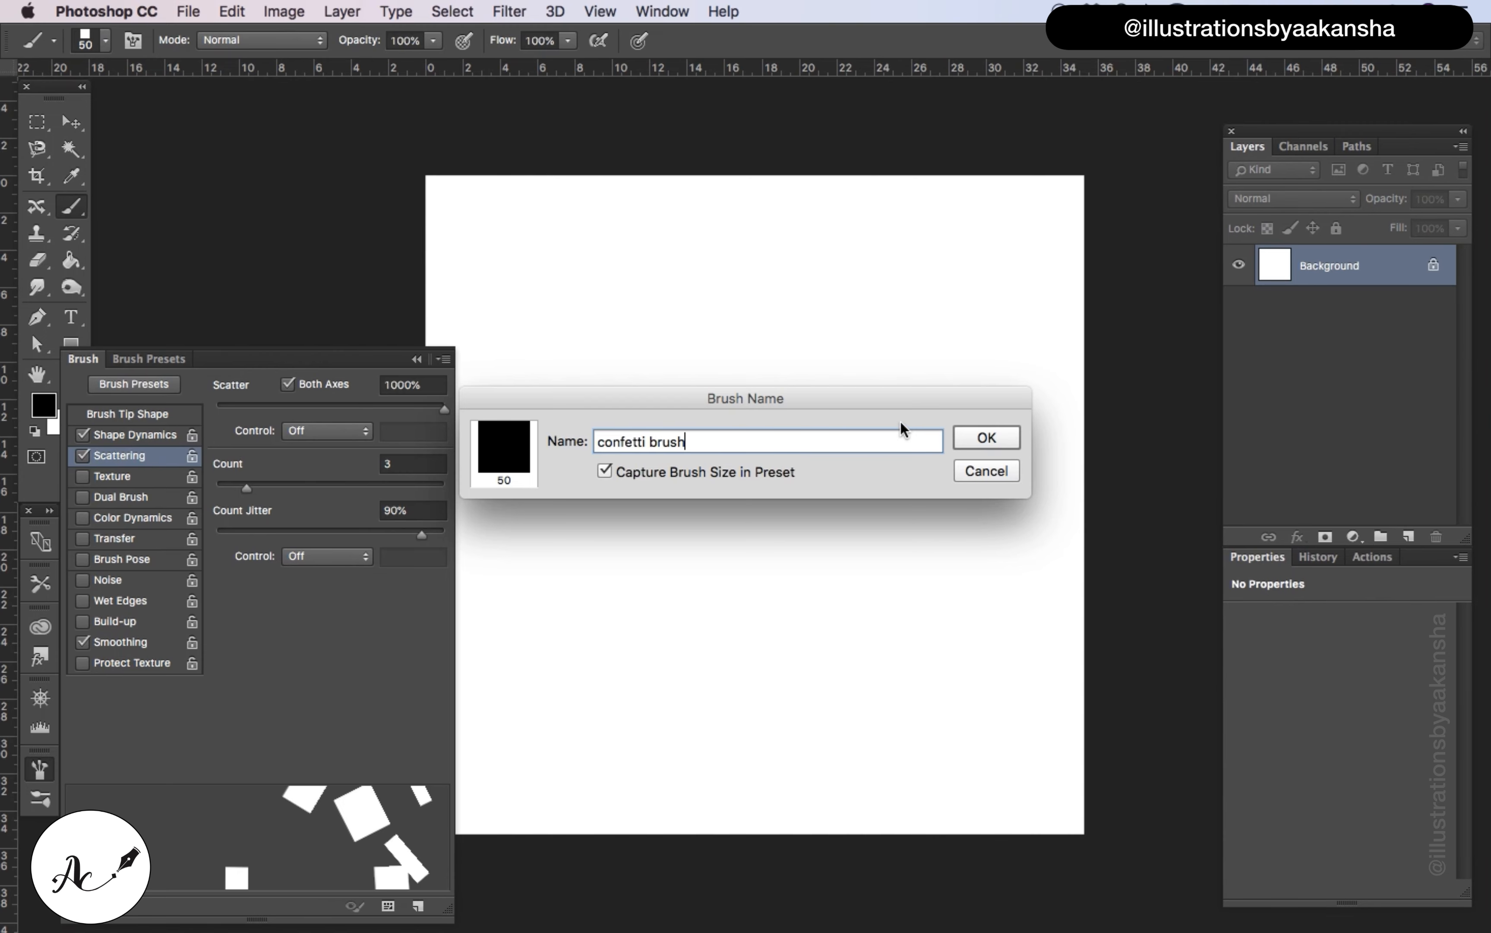
left_click(987, 438)
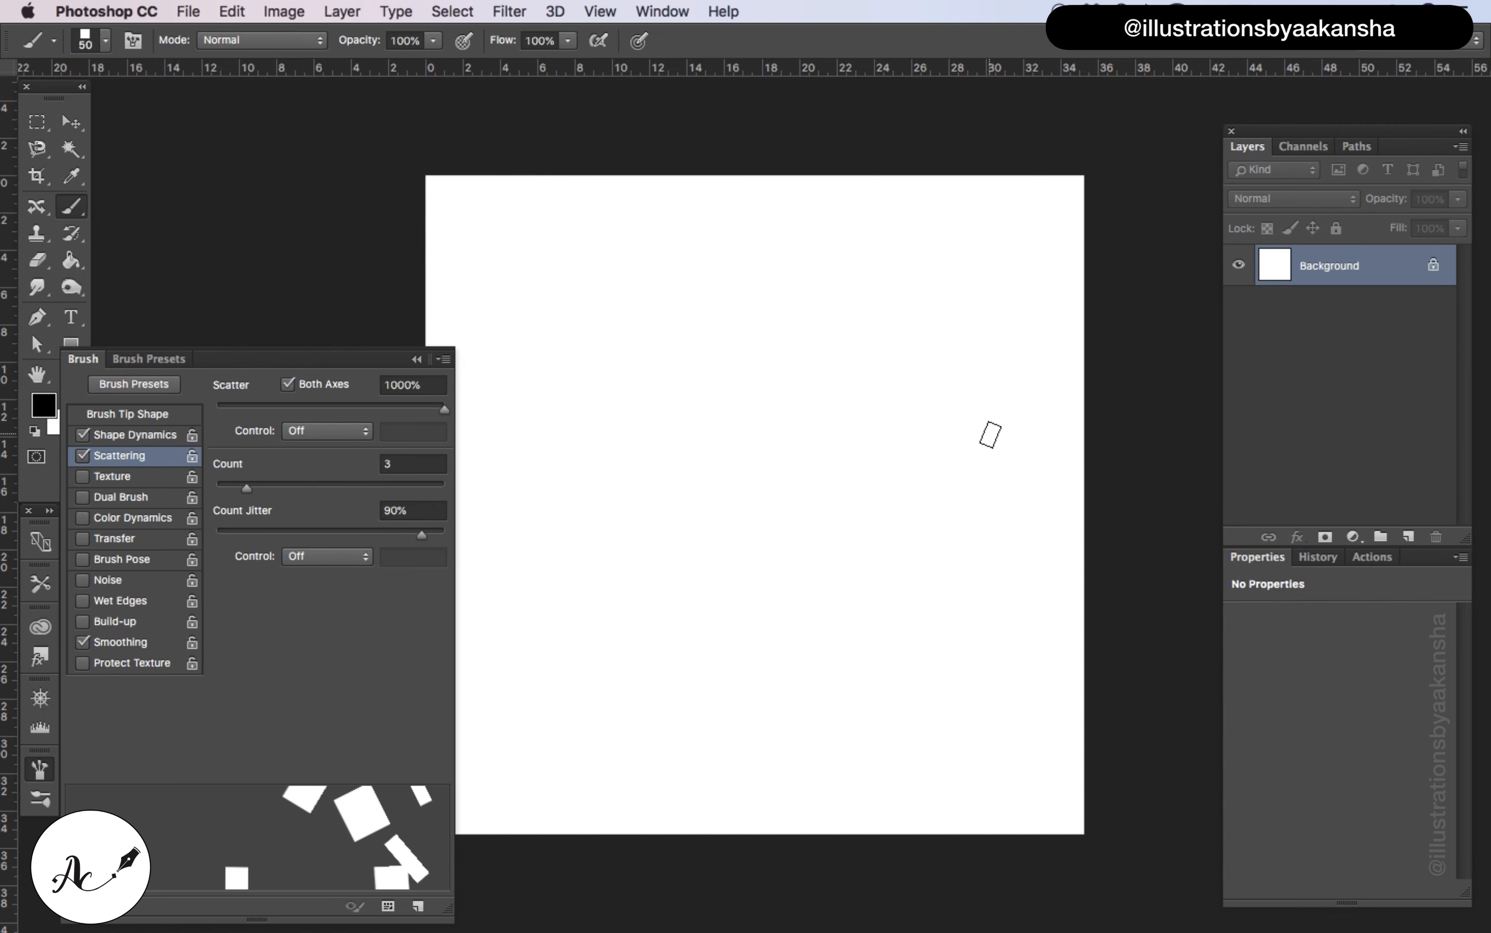
Paint a black confetti test stroke across the middle of the canvas, and undo it
left_click(422, 361)
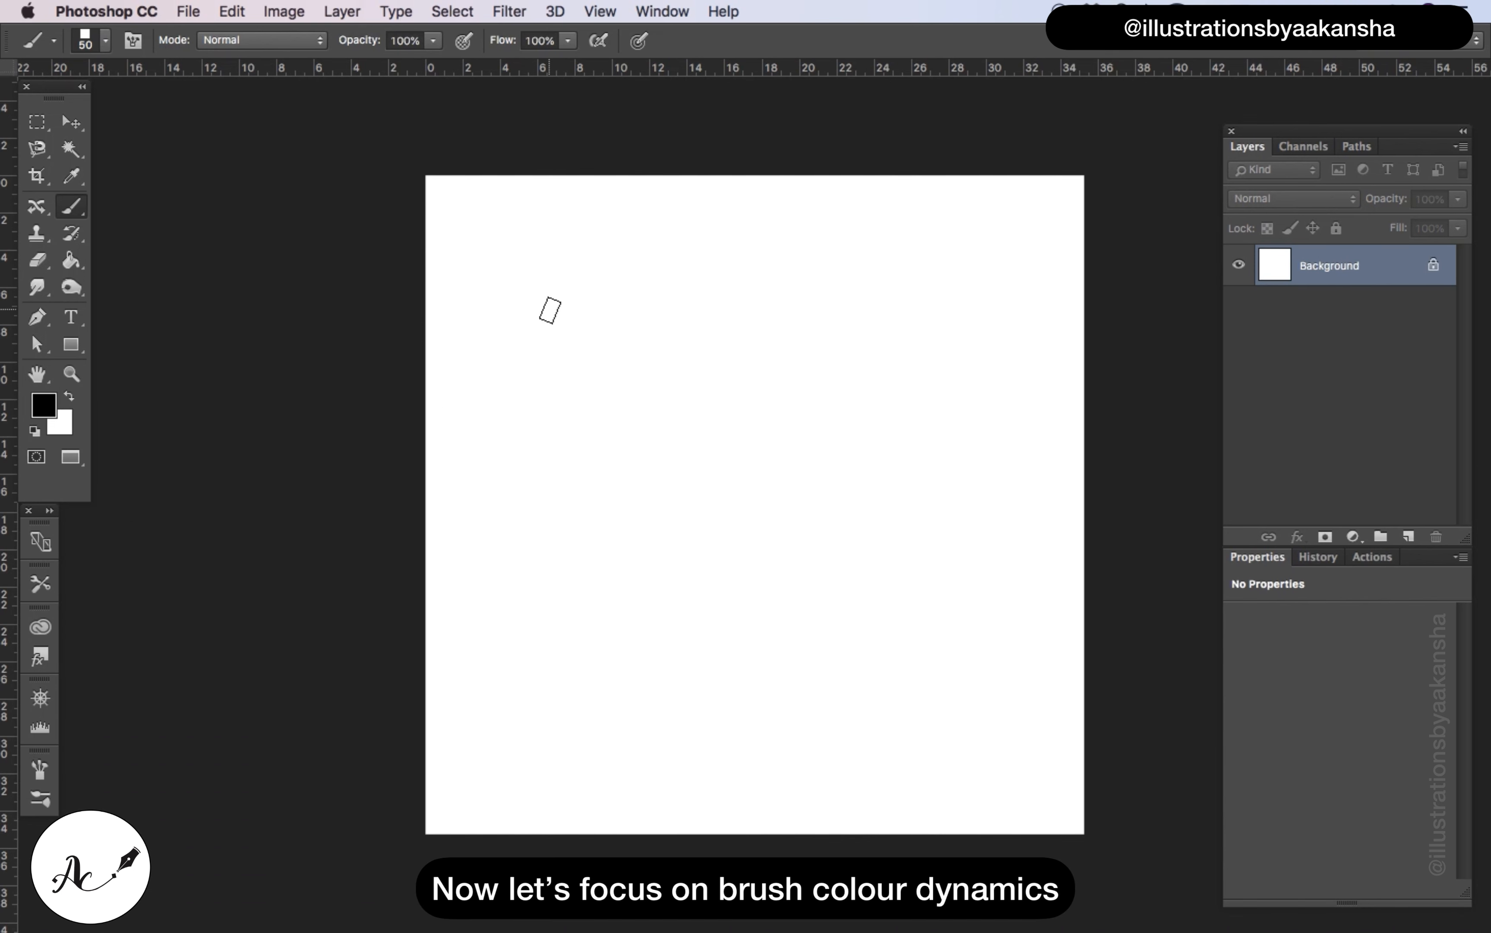
mouse_move(549, 309)
left_mouse_down()
mouse_move(715, 483)
mouse_move(854, 485)
mouse_move(859, 437)
mouse_move(877, 450)
mouse_move(846, 549)
mouse_move(706, 631)
mouse_move(667, 608)
left_mouse_up()
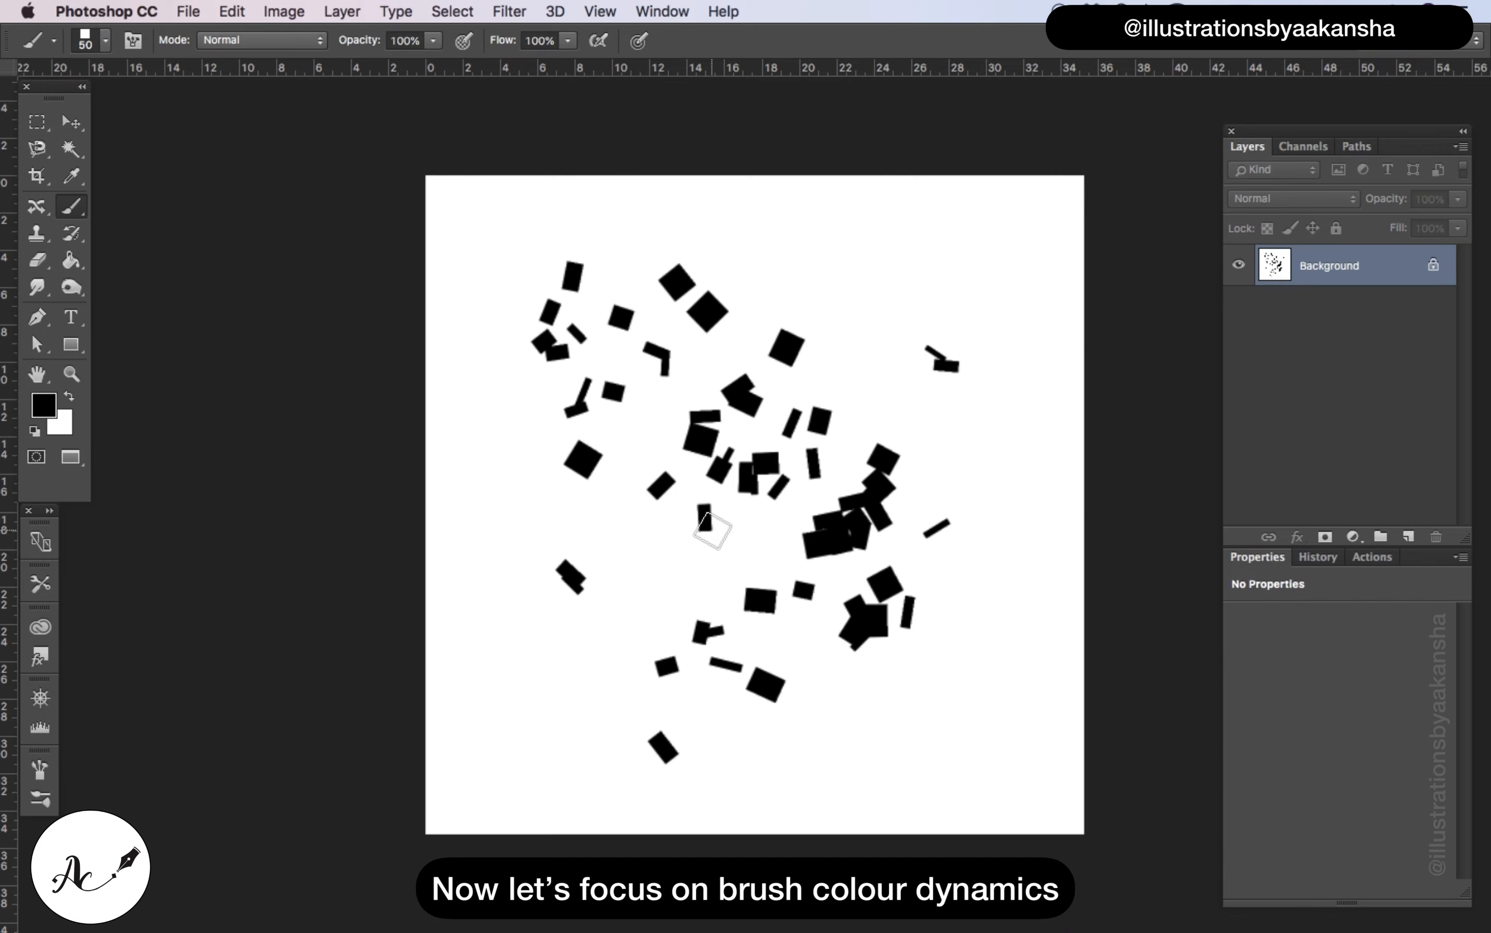
key("super+z")
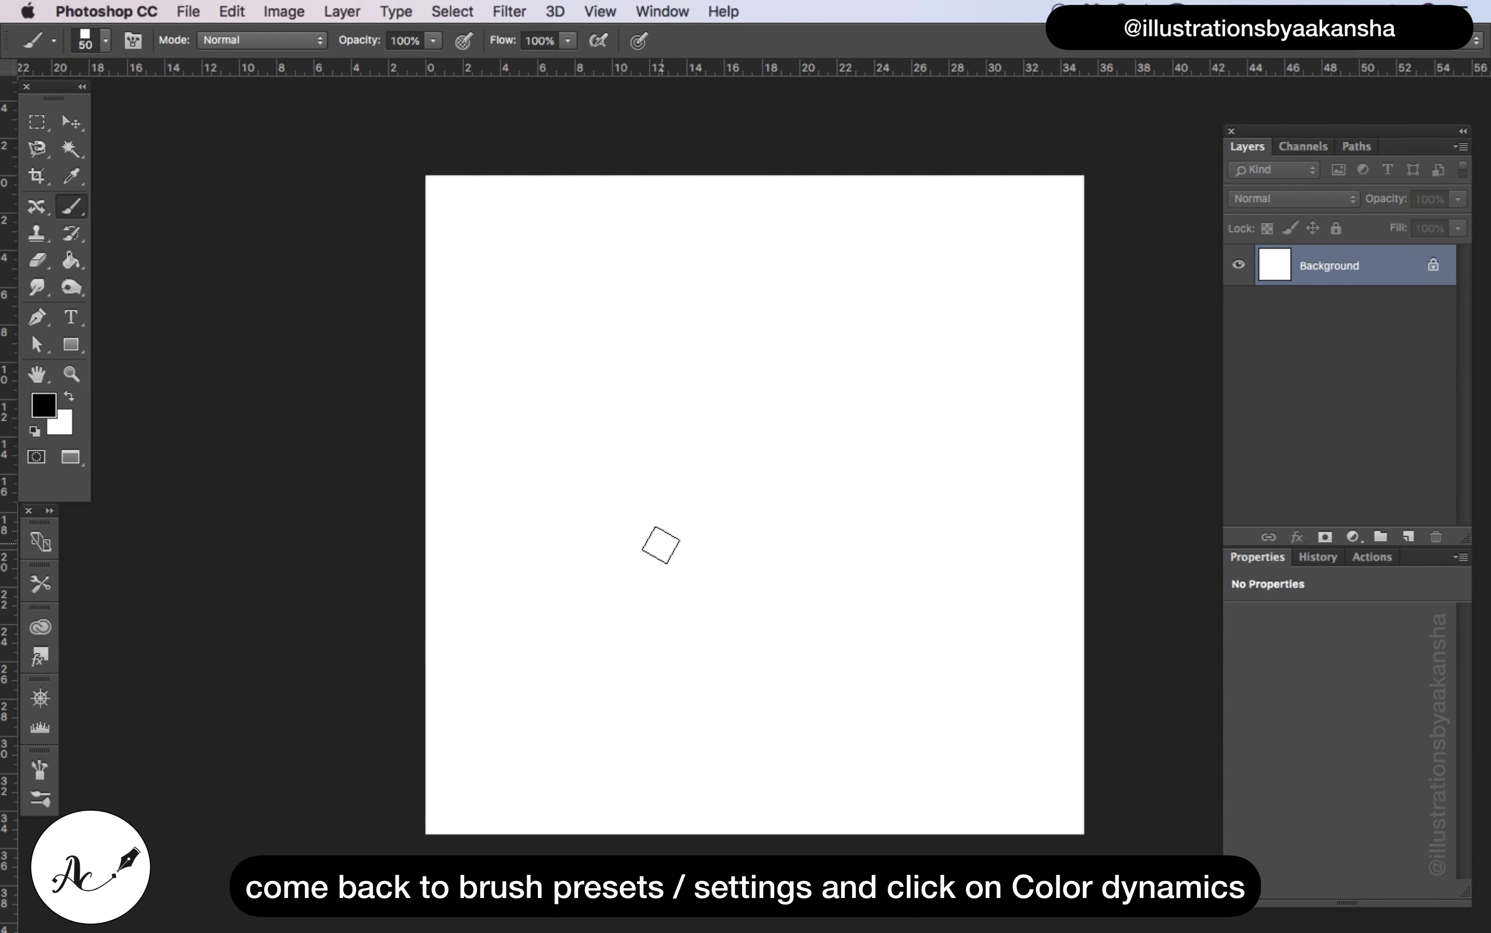
Return to the brush settings and enable Color Dynamics for the confetti brush
left_click(39, 771)
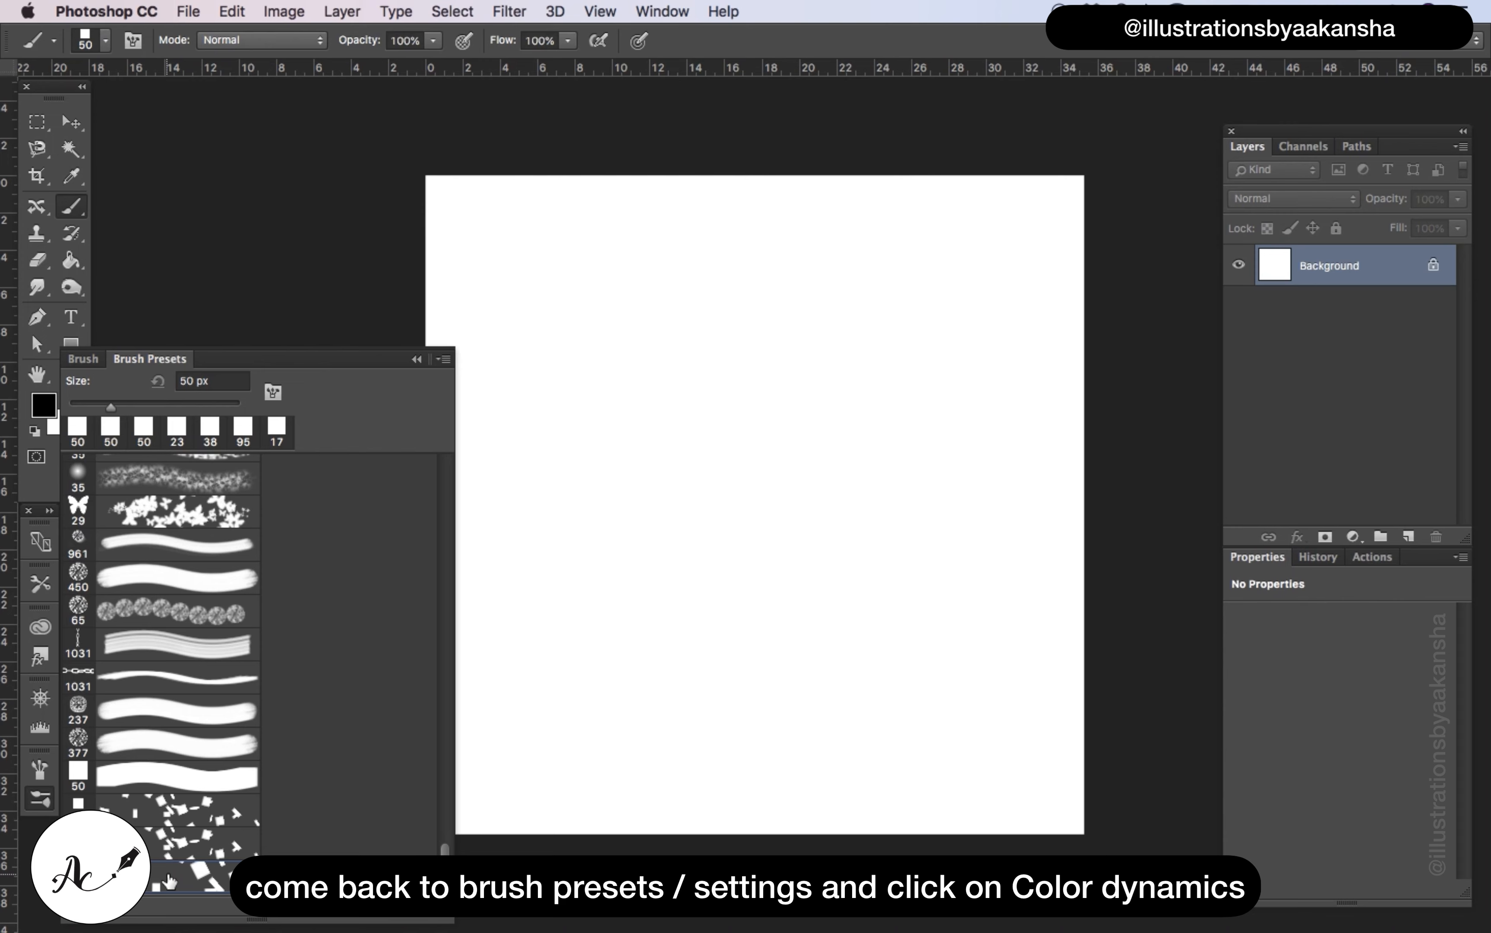
left_click(82, 359)
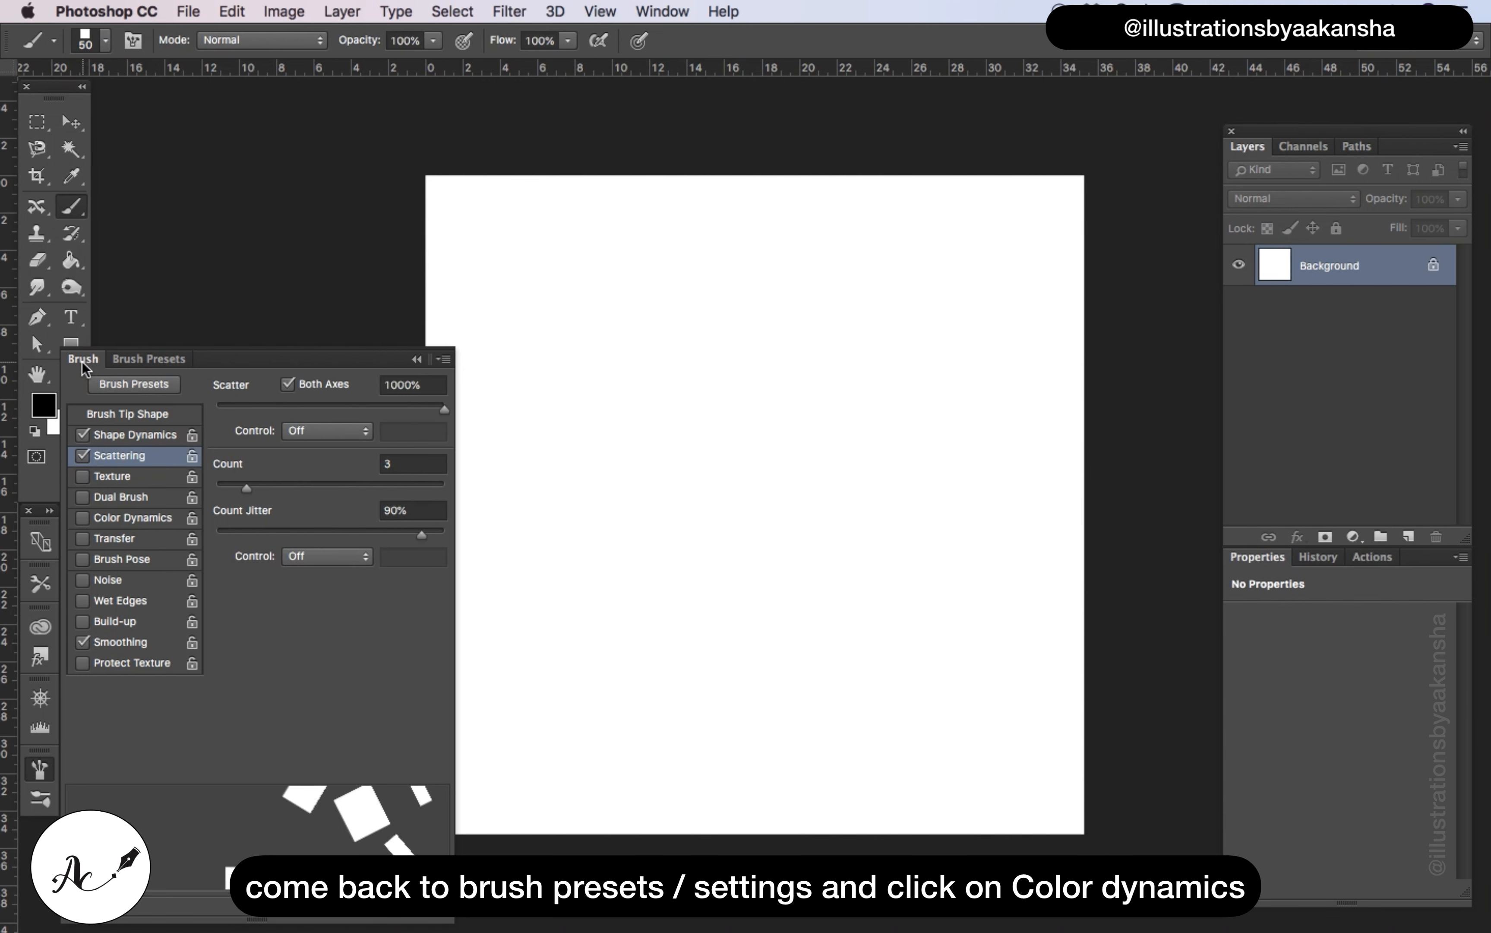
left_click(114, 521)
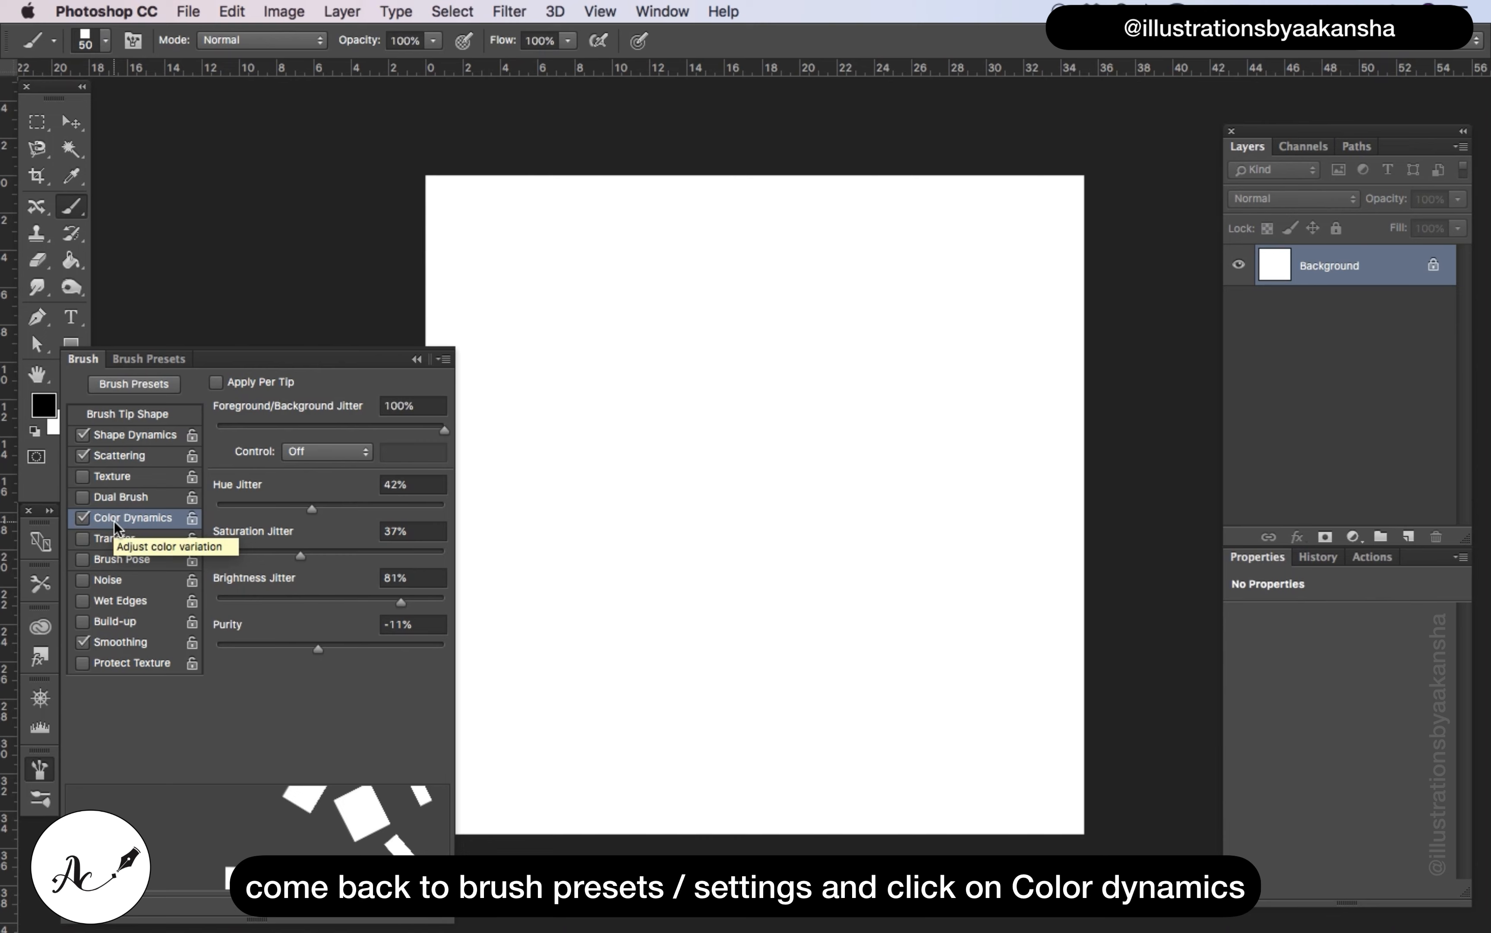
Set the foreground color to a golden yellow
left_click(46, 407)
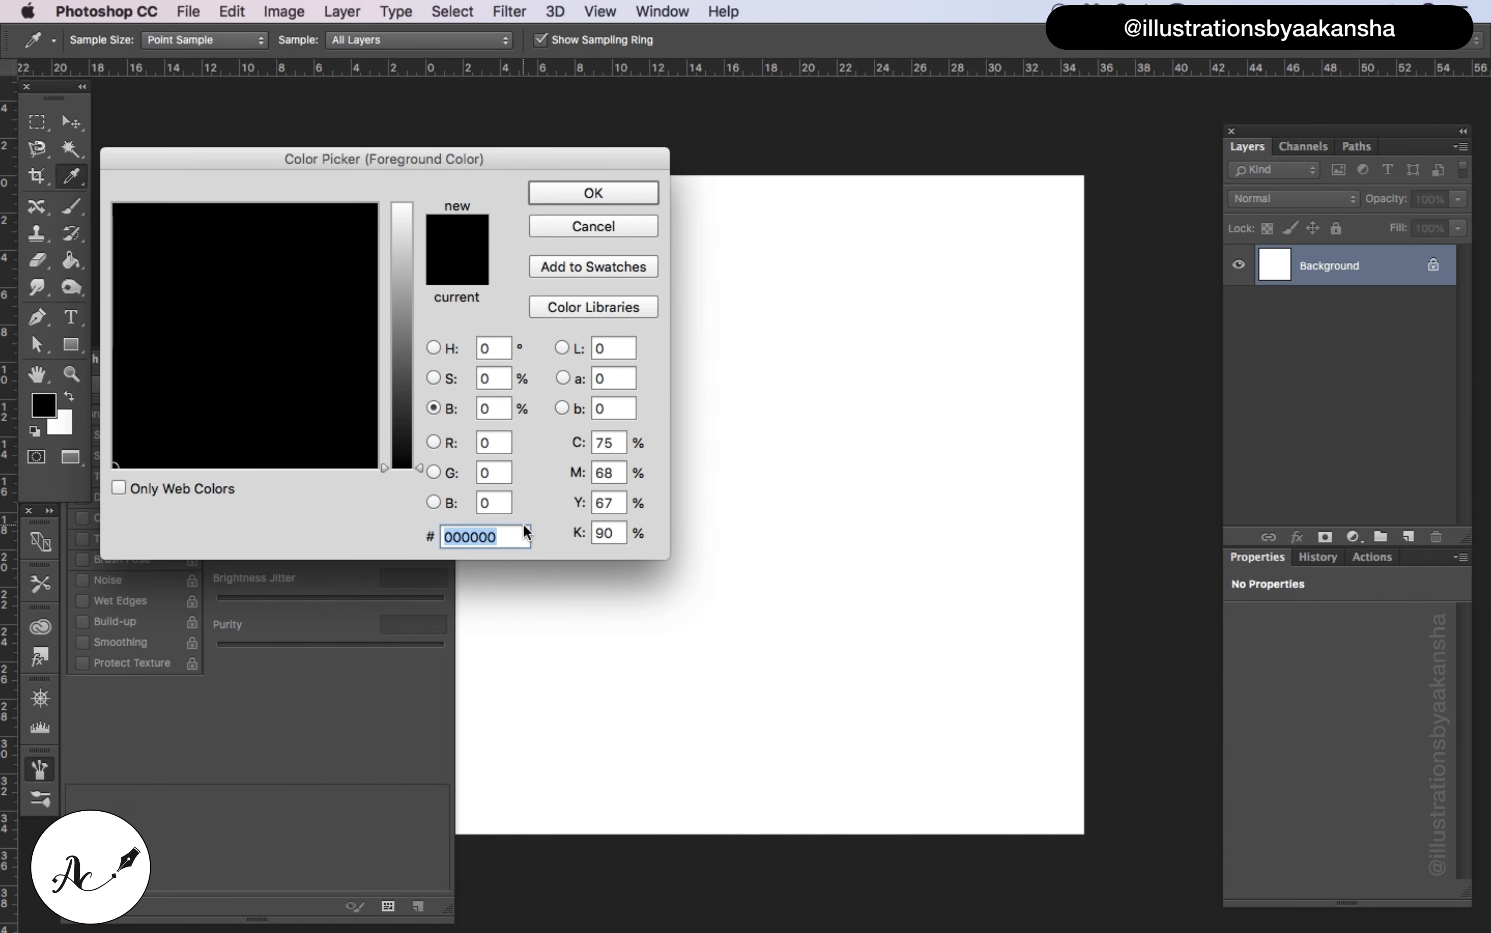
left_click(316, 318)
left_click(402, 233)
left_click_drag(189, 286, 150, 266)
left_click(593, 193)
Set the background color to a bright magenta pink
left_click(62, 423)
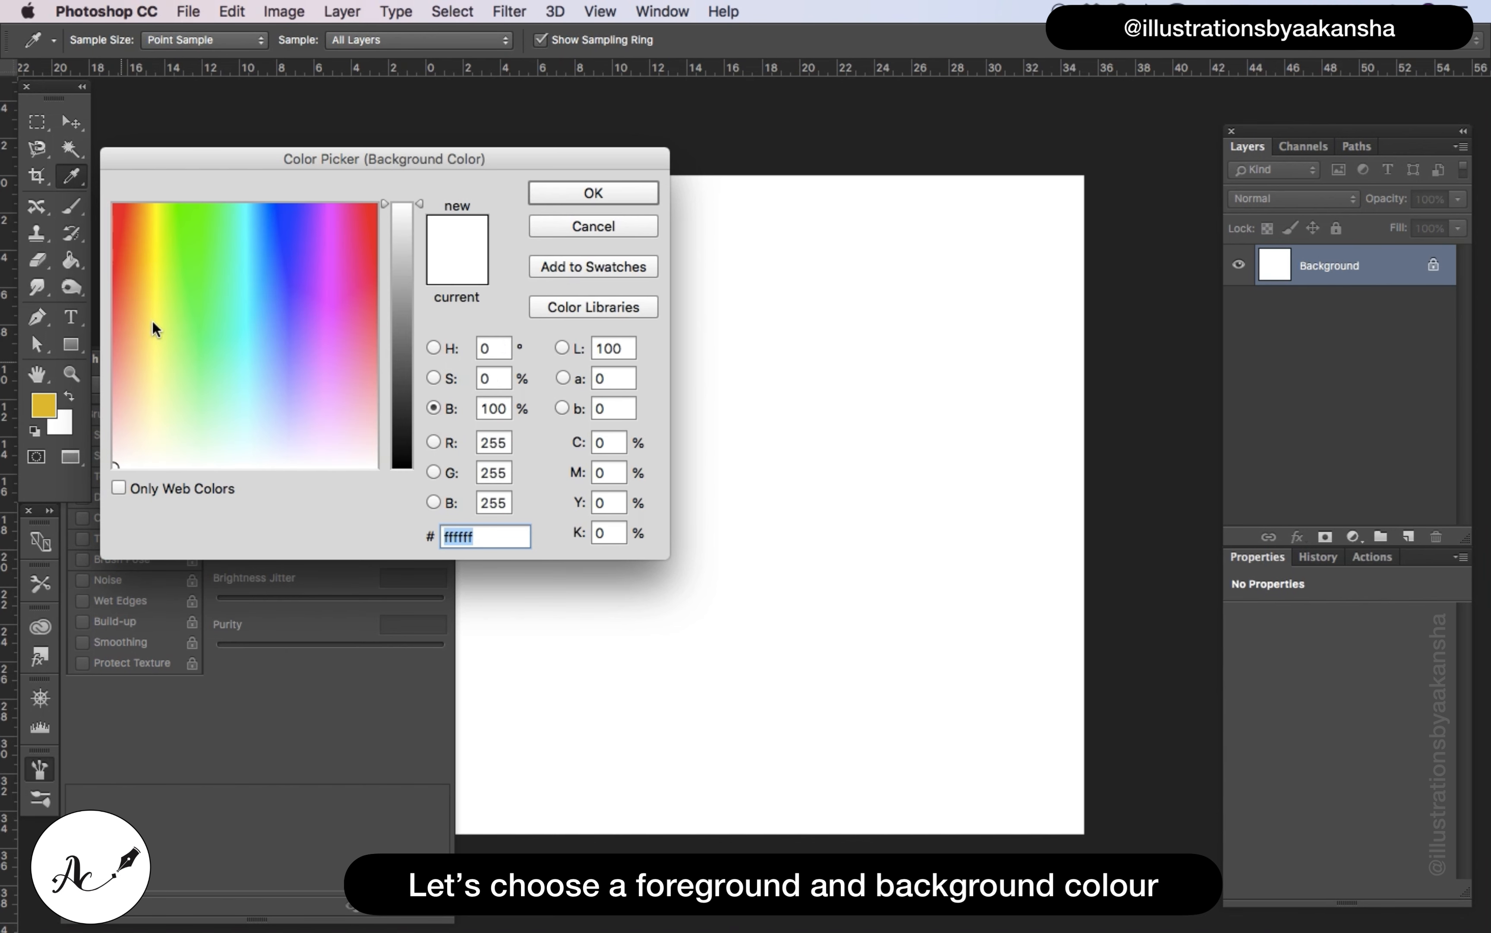
left_click(135, 266)
left_click(336, 275)
left_click(562, 196)
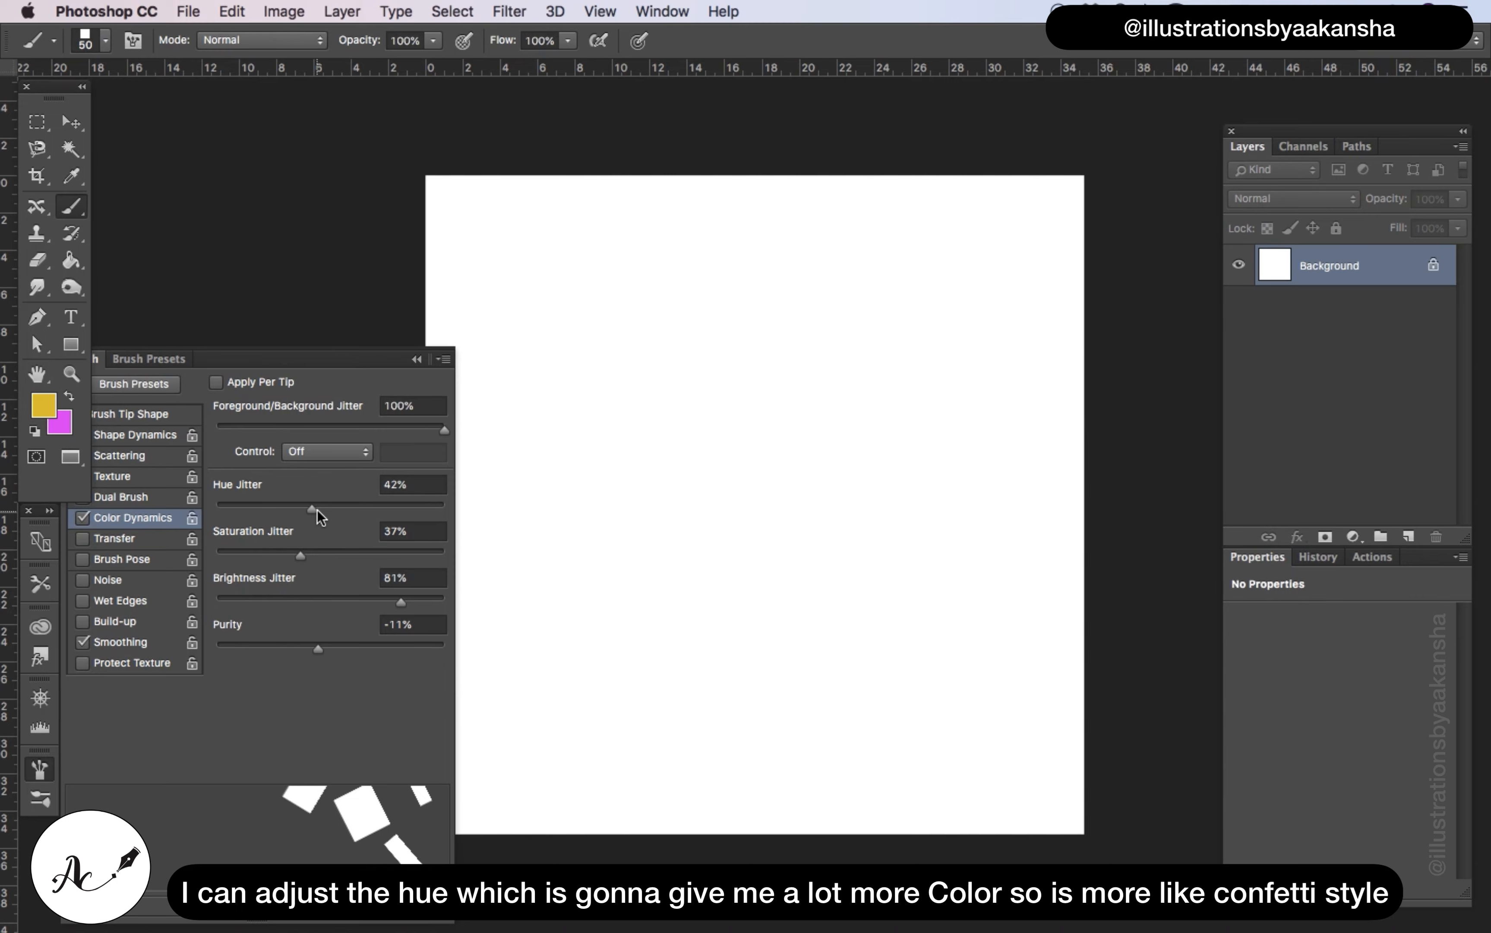
Set the hue jitter to 0% and the saturation jitter to 50%, and paint two test strokes in the canvas's upper half
left_click_drag(317, 509, 212, 505)
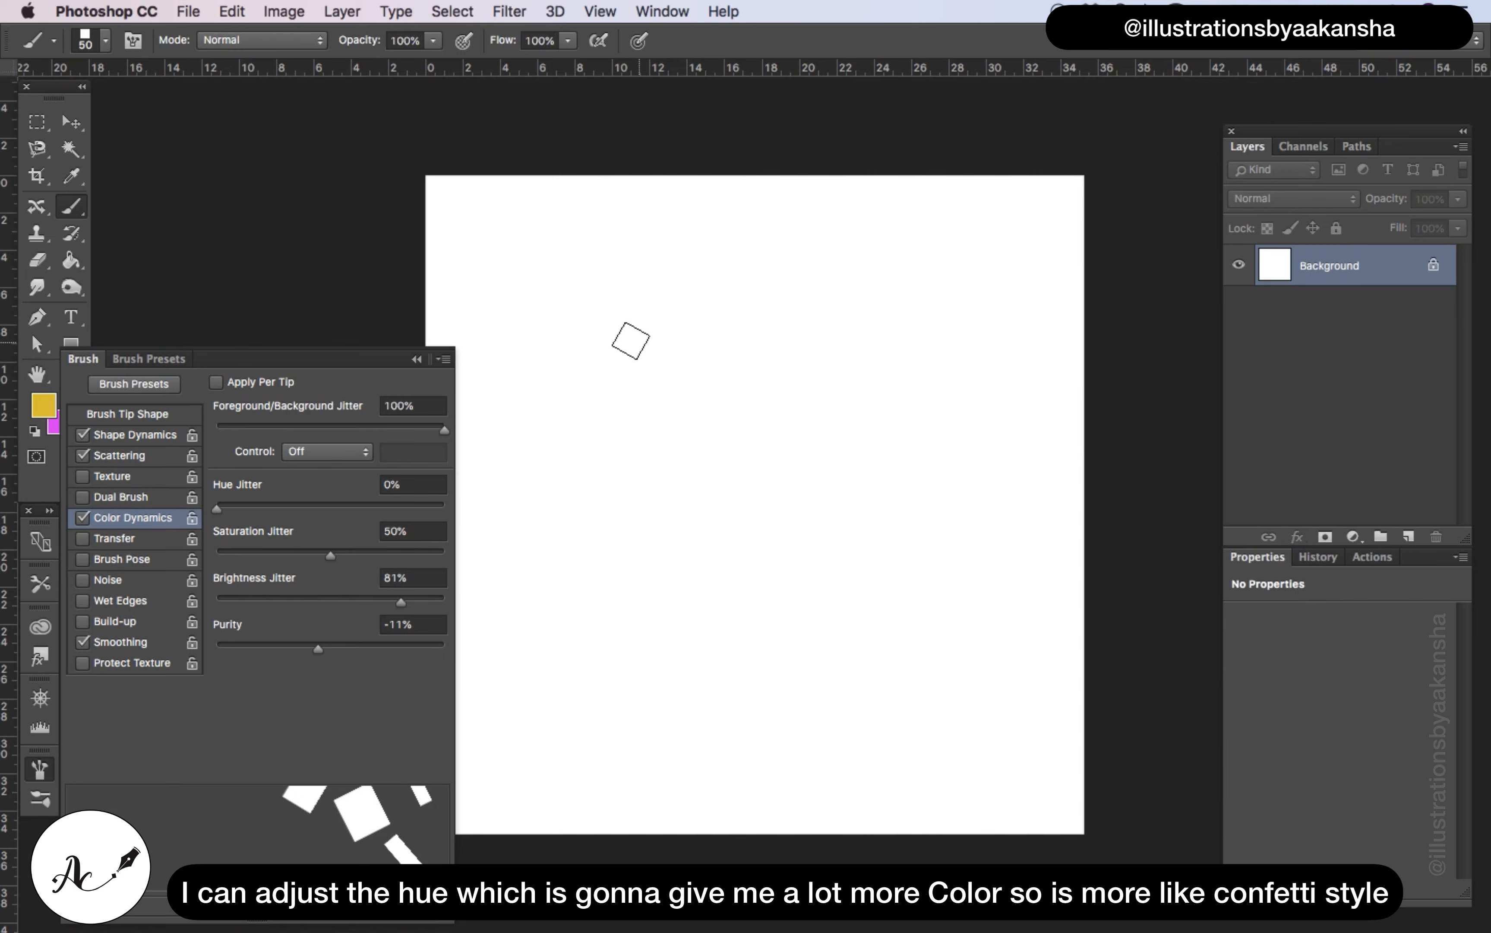
mouse_move(630, 340)
left_mouse_down()
mouse_move(665, 346)
mouse_move(757, 430)
mouse_move(812, 430)
left_mouse_up()
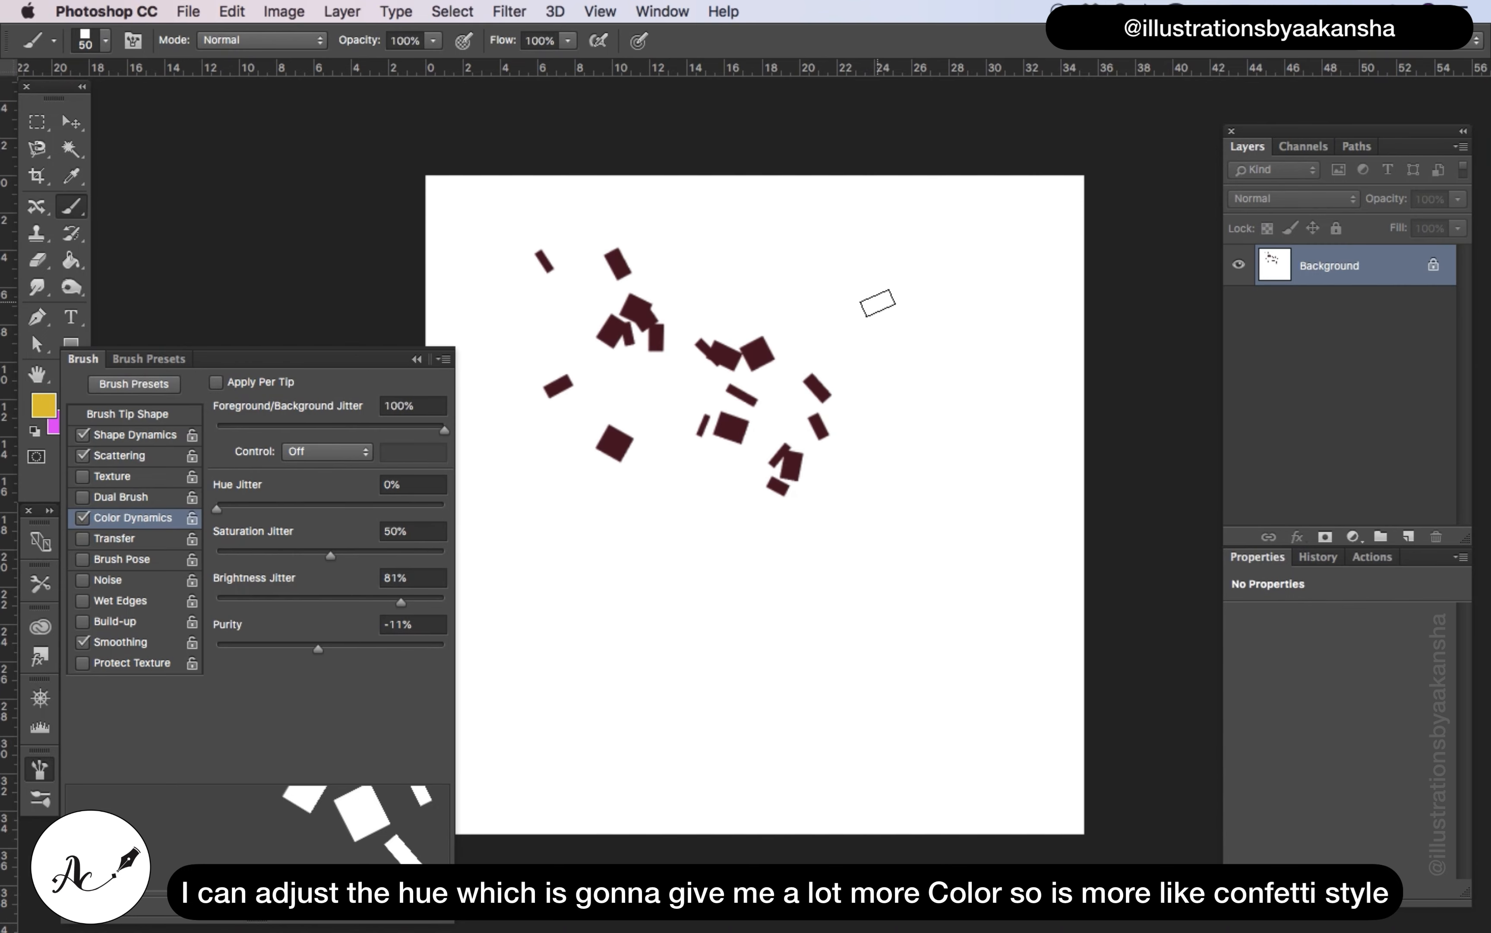
left_click_drag(878, 303, 898, 472)
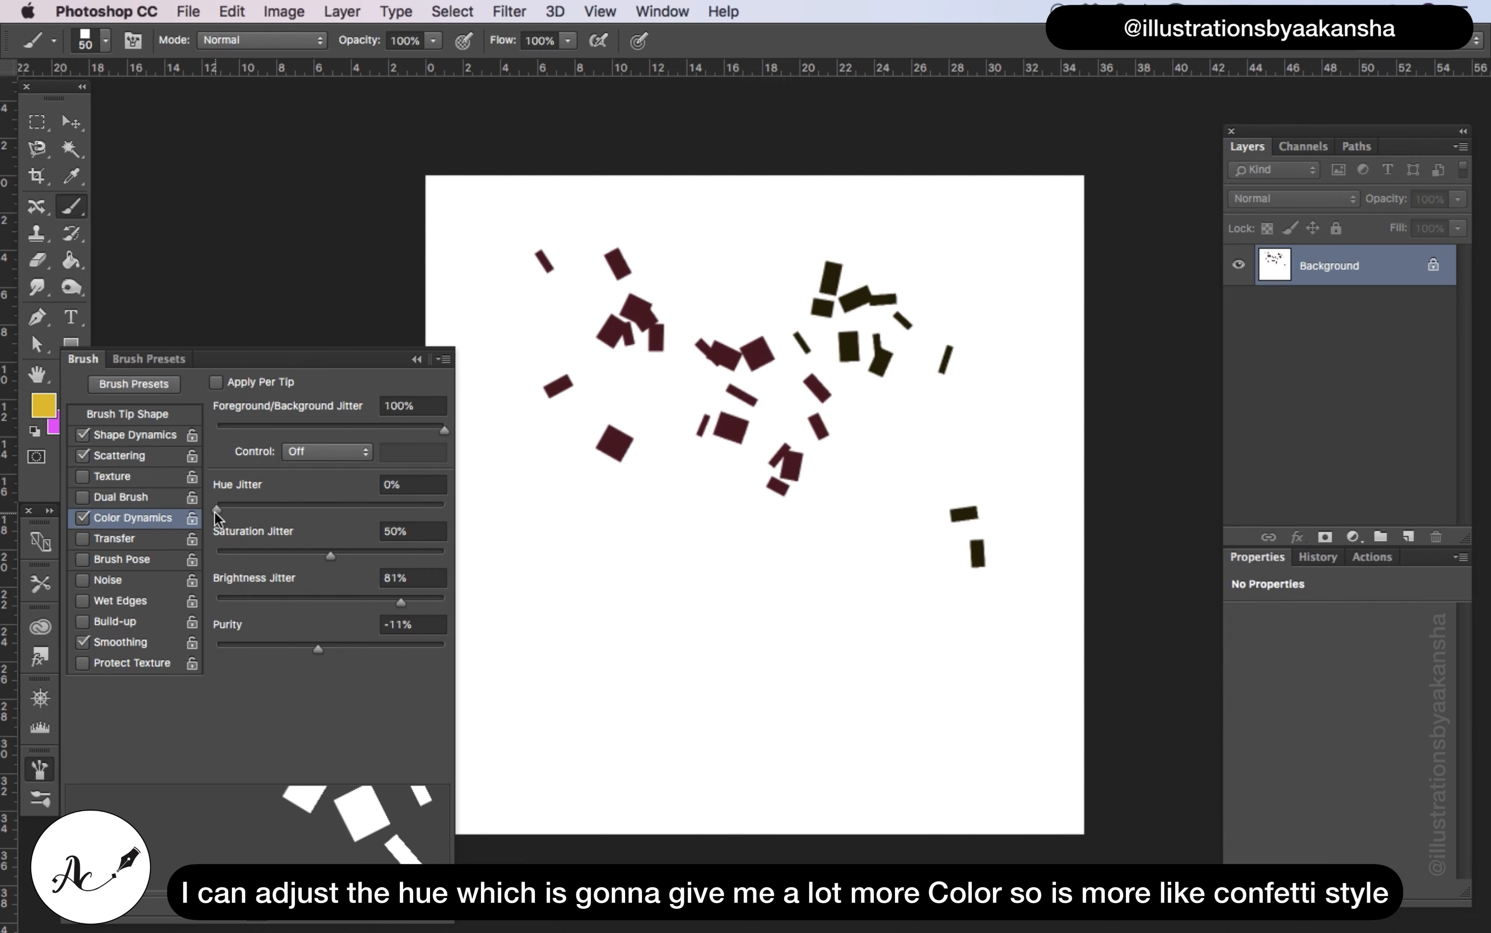
Set the hue jitter to 50% and paint confetti test strokes across the middle of the canvas
left_click_drag(216, 508, 332, 510)
mouse_move(496, 537)
left_mouse_down()
mouse_move(524, 567)
mouse_move(521, 590)
mouse_move(604, 613)
mouse_move(706, 613)
mouse_move(779, 572)
mouse_move(787, 495)
mouse_move(763, 564)
mouse_move(646, 512)
left_mouse_up()
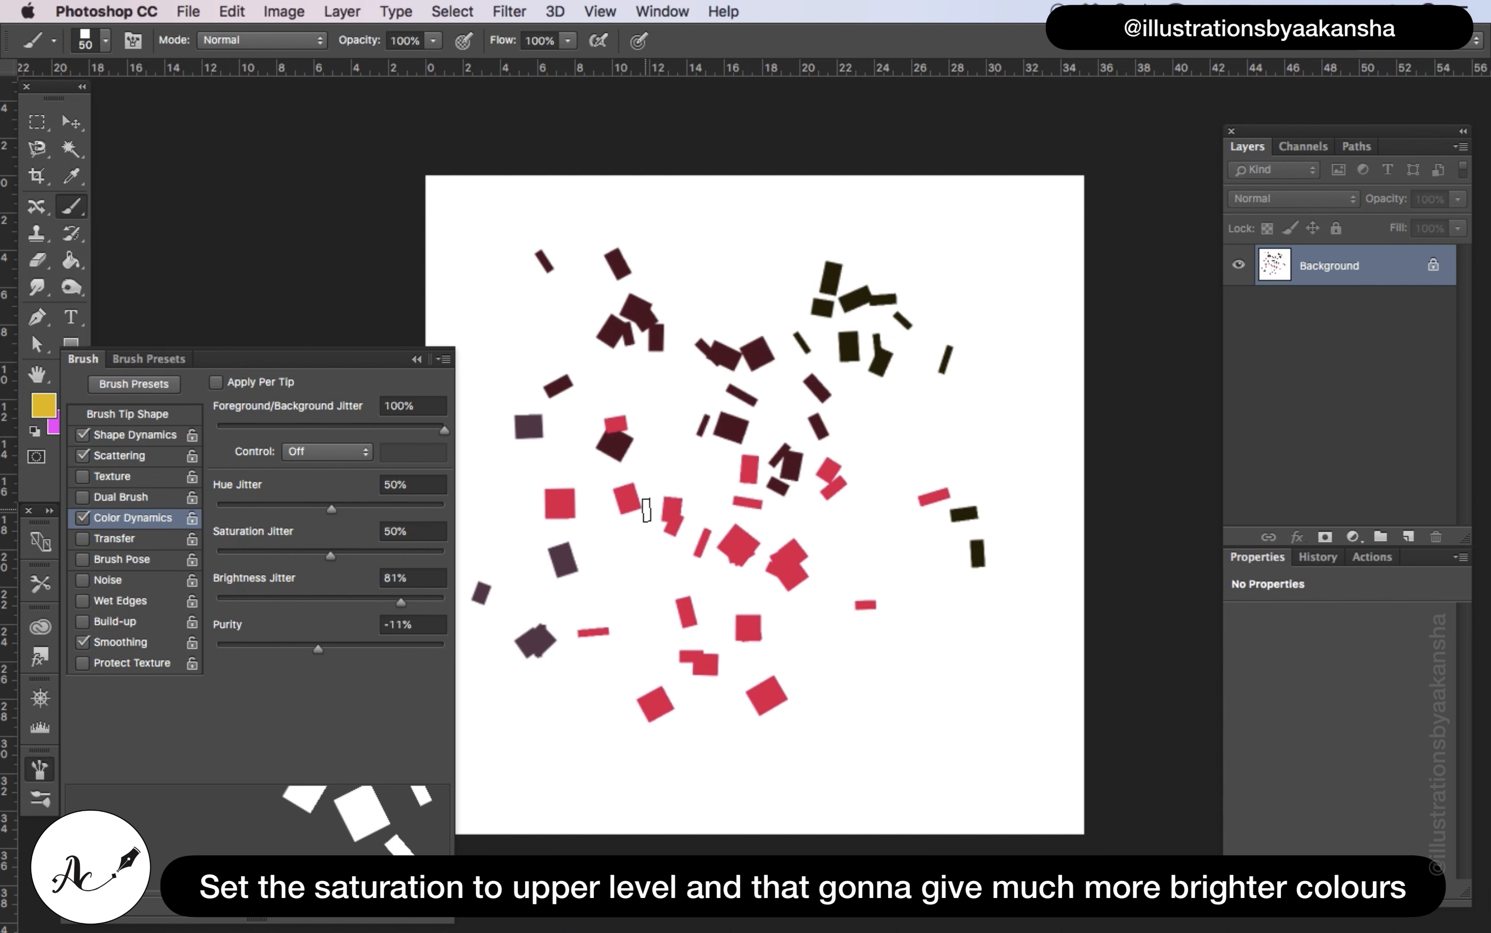
Reduce the confetti brush size to 15 px and paint several test strokes on the canvas
left_click(422, 362)
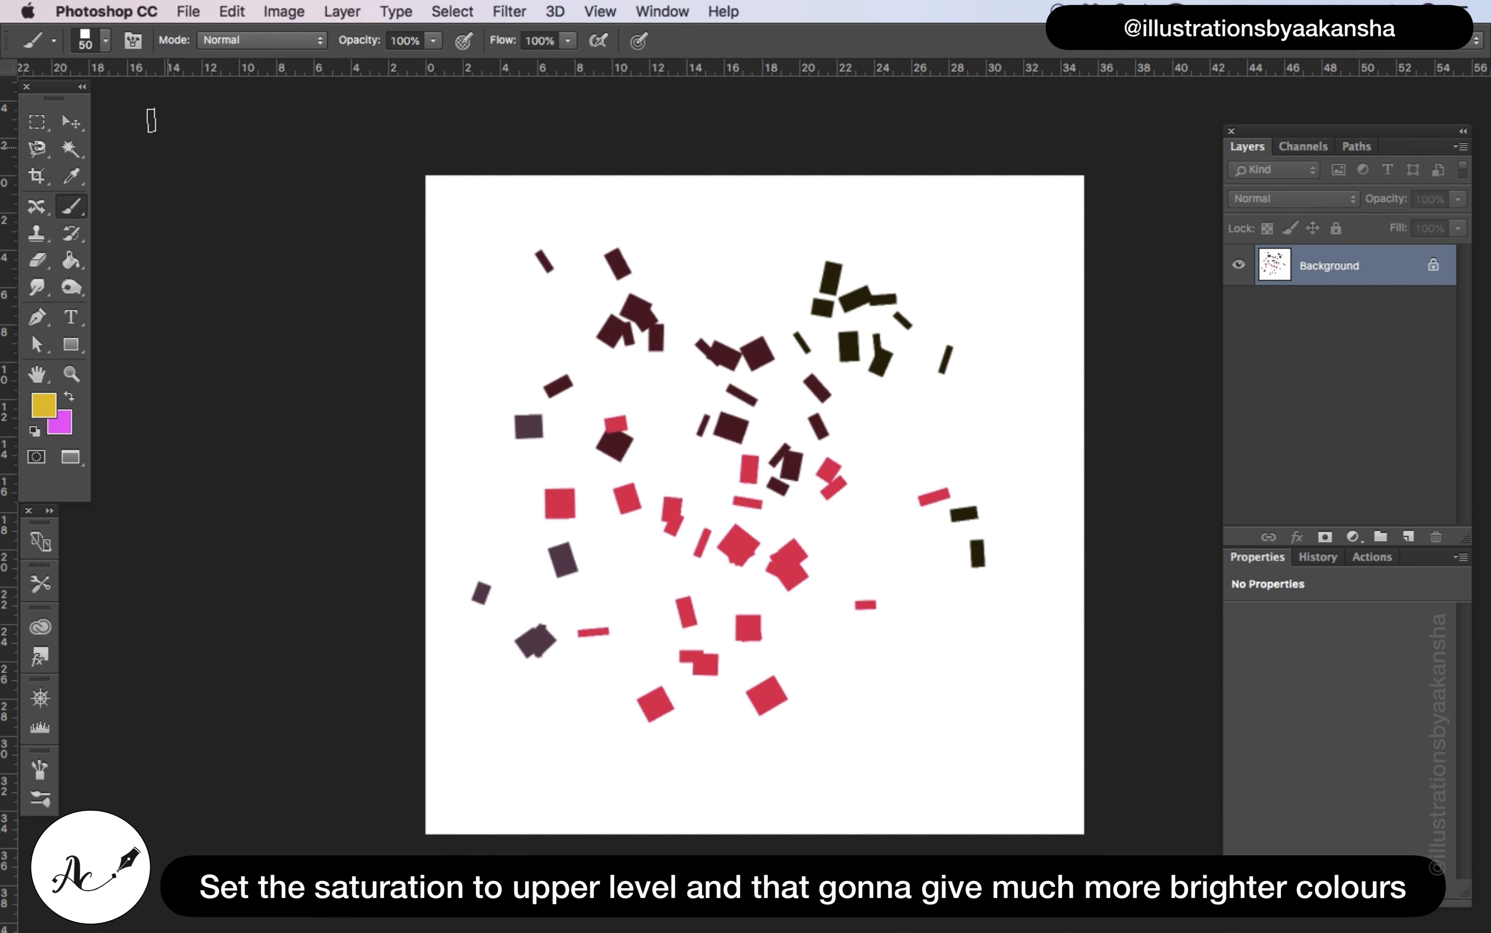
left_click(107, 40)
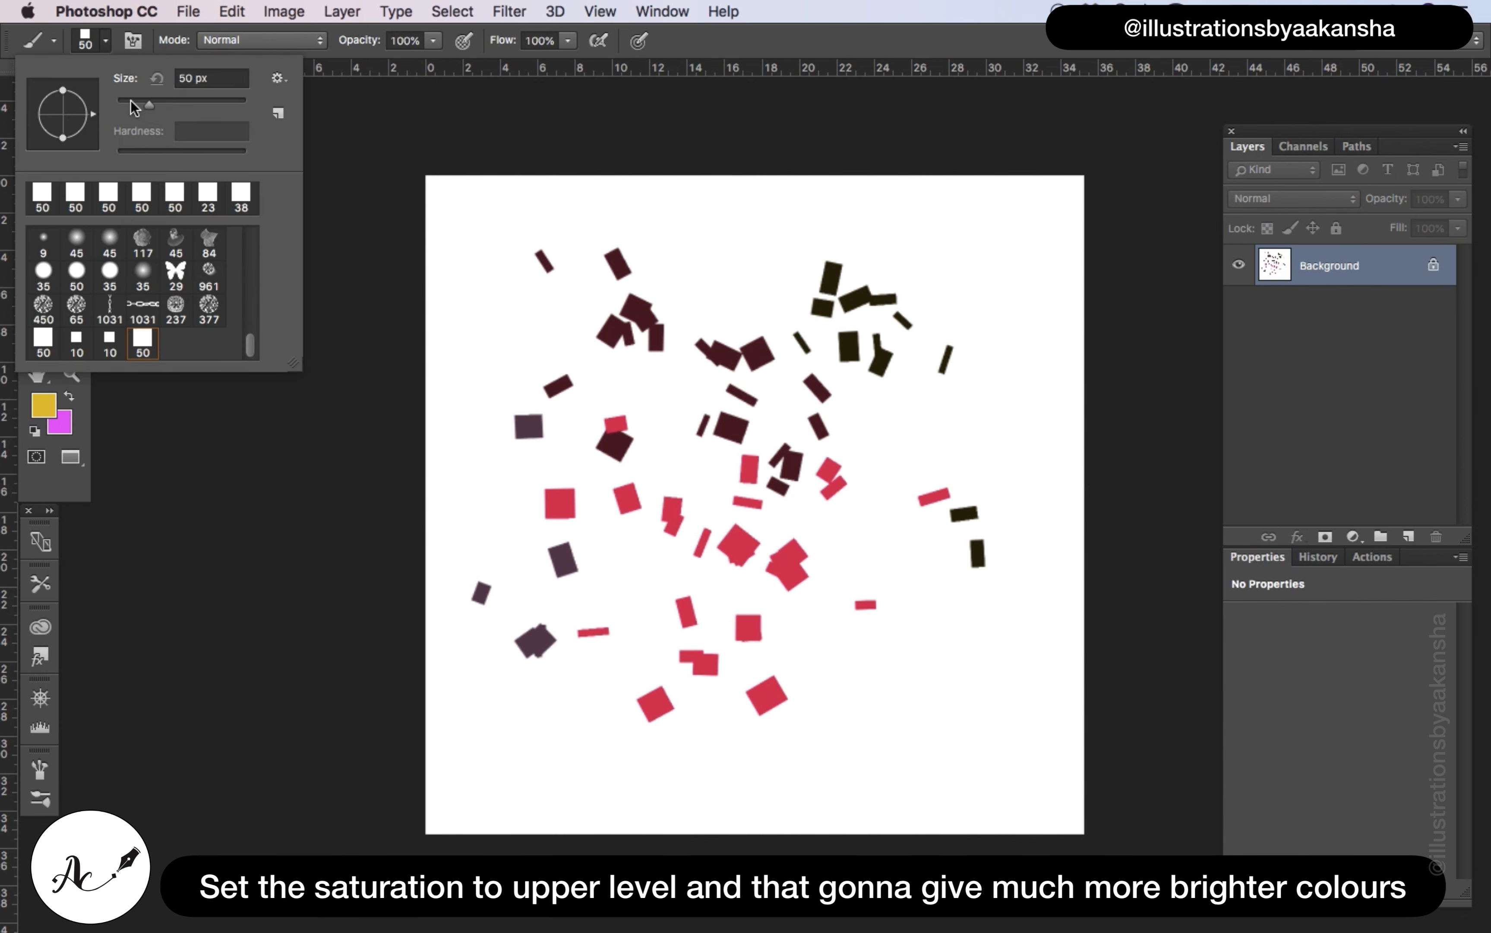
left_click(131, 102)
left_click_drag(128, 100, 126, 103)
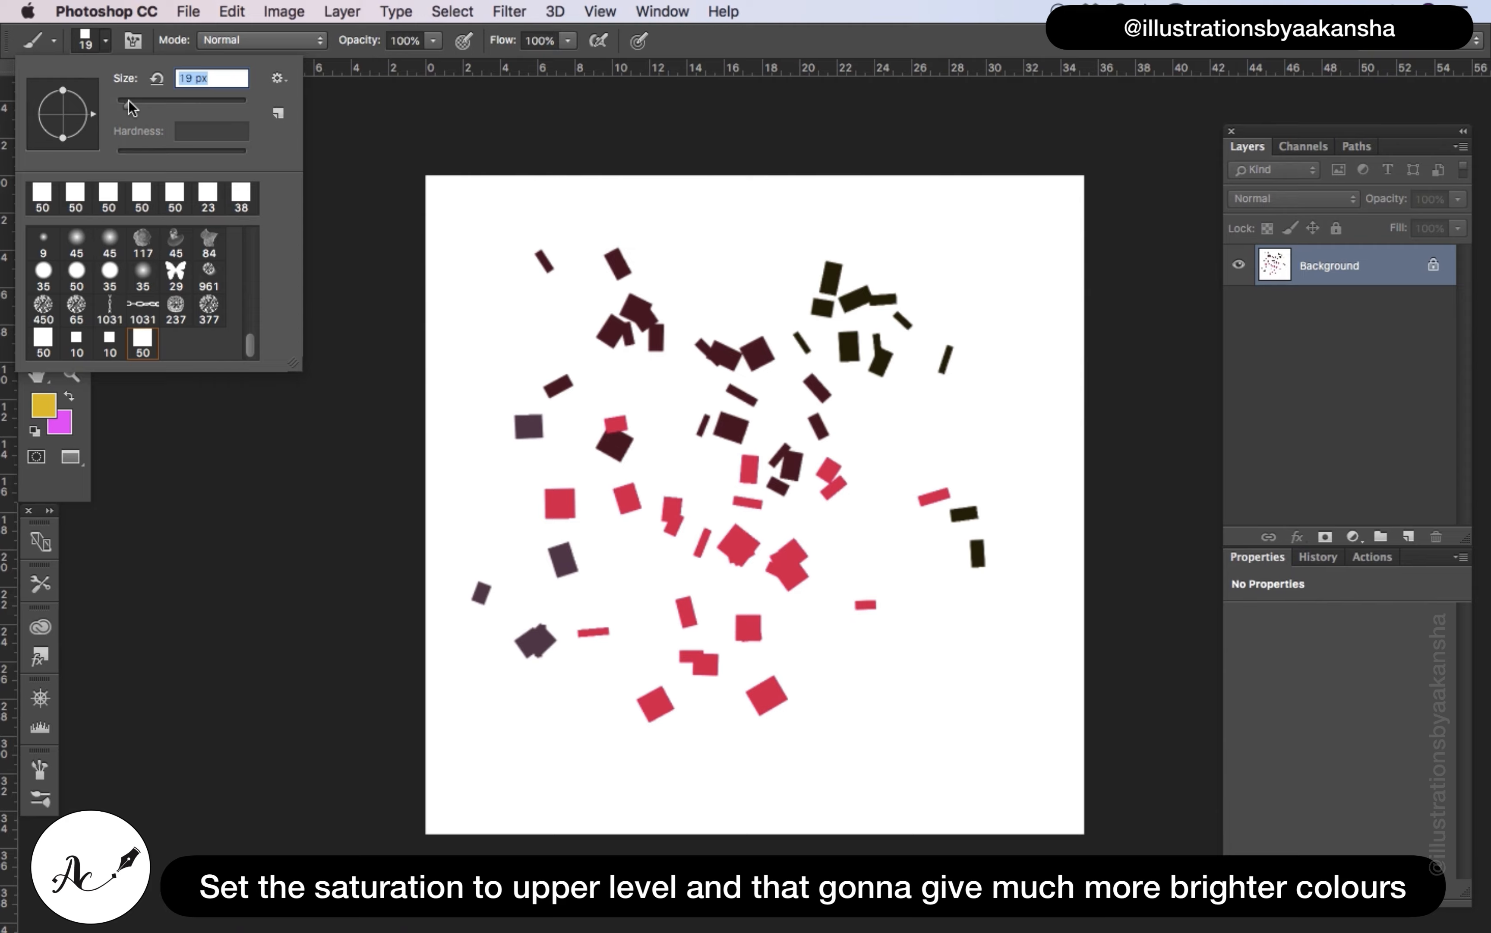
mouse_move(521, 241)
left_mouse_down()
mouse_move(679, 358)
mouse_move(826, 227)
mouse_move(752, 297)
left_mouse_up()
left_click_drag(956, 243, 939, 392)
left_click_drag(872, 435, 940, 527)
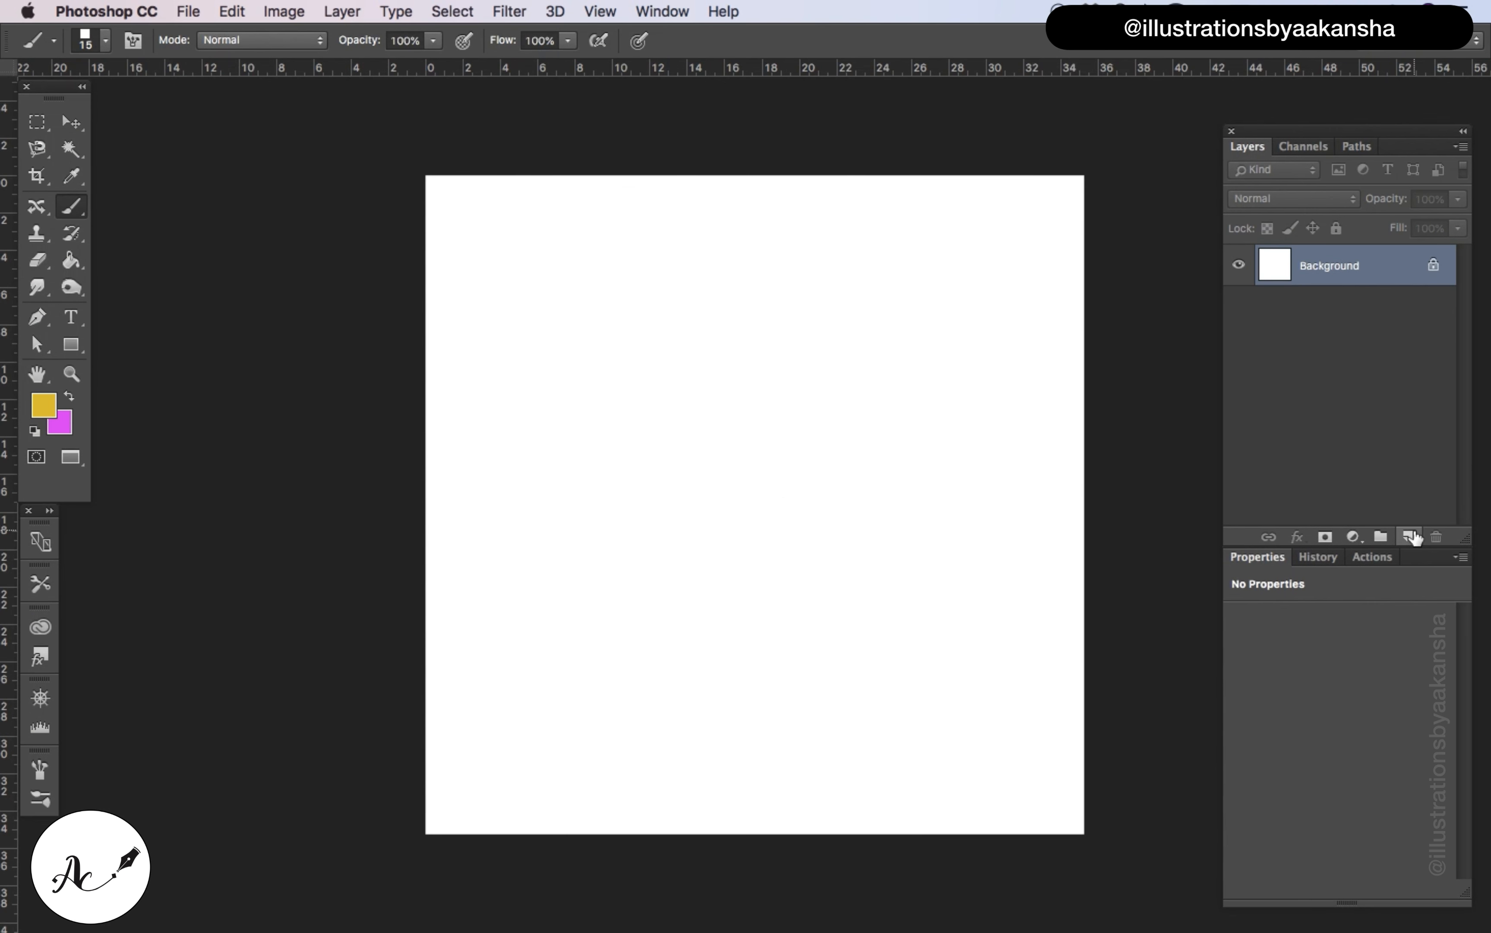
Add a new layer above the background and paint a wavy confetti stroke across its upper part
left_click(1409, 536)
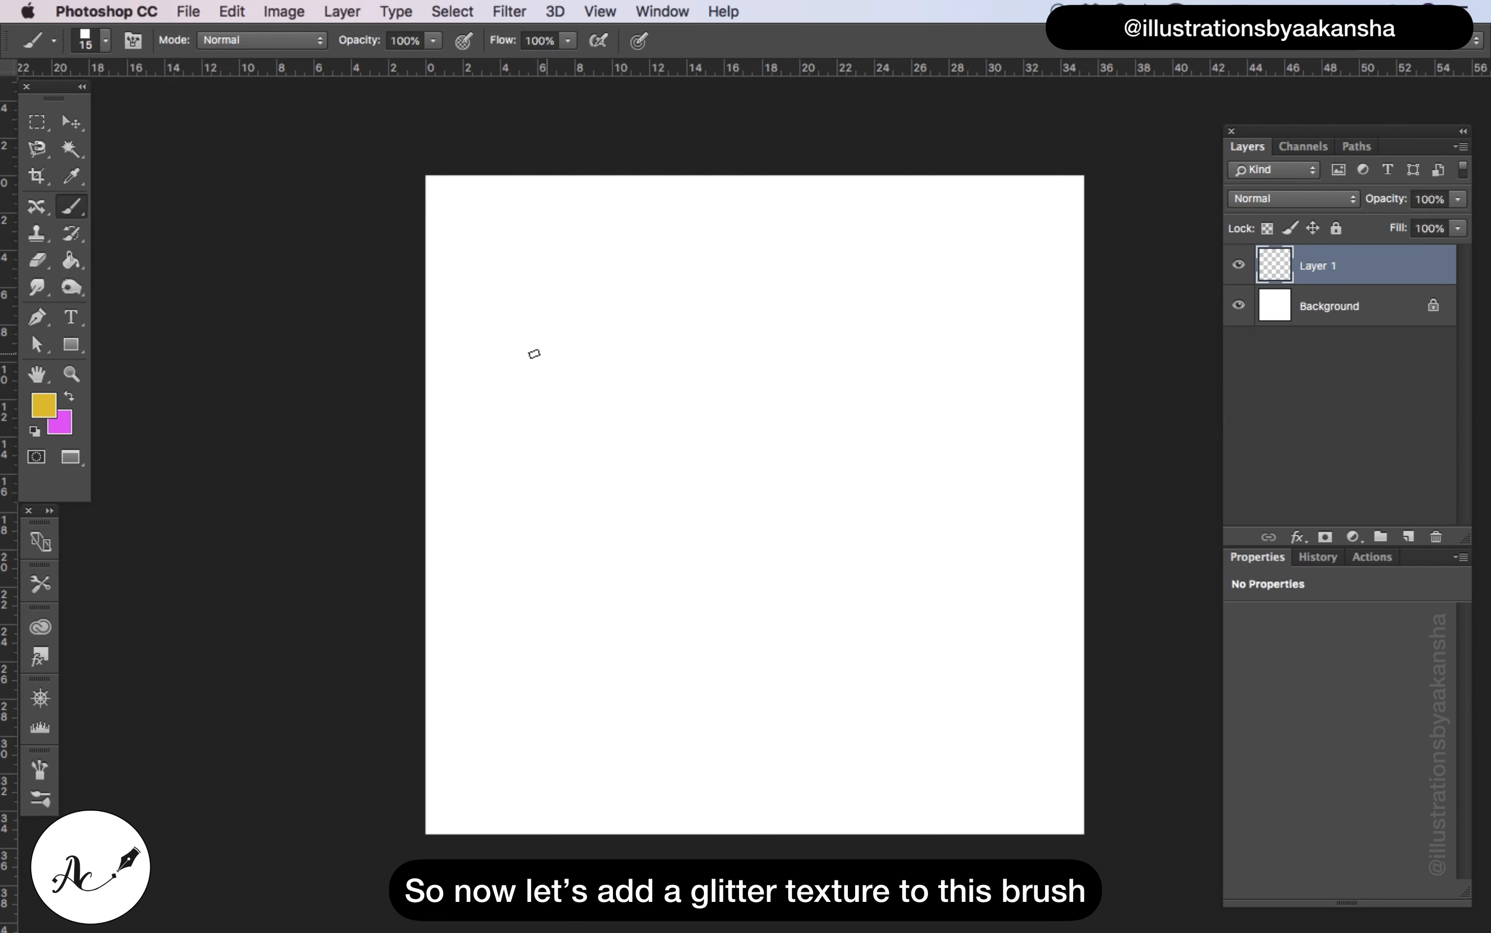
mouse_move(527, 350)
left_mouse_down()
mouse_move(633, 340)
mouse_move(837, 407)
mouse_move(889, 376)
mouse_move(899, 333)
left_mouse_up()
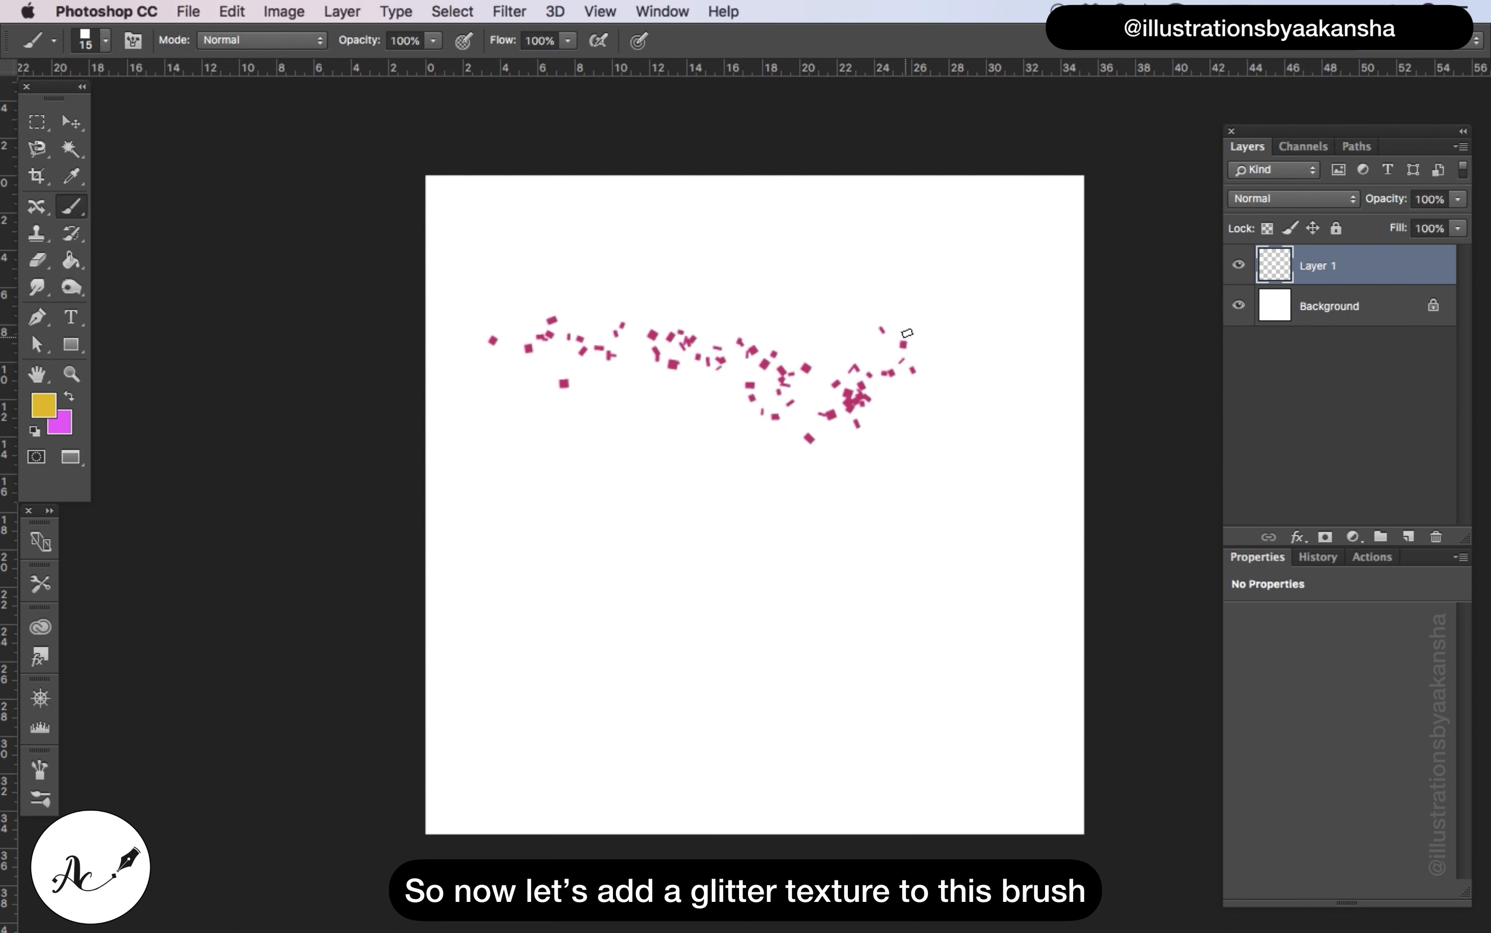
Apply a pattern overlay to the confetti layer using the gold glitter texture near the end of the pattern list
double_click(1377, 266)
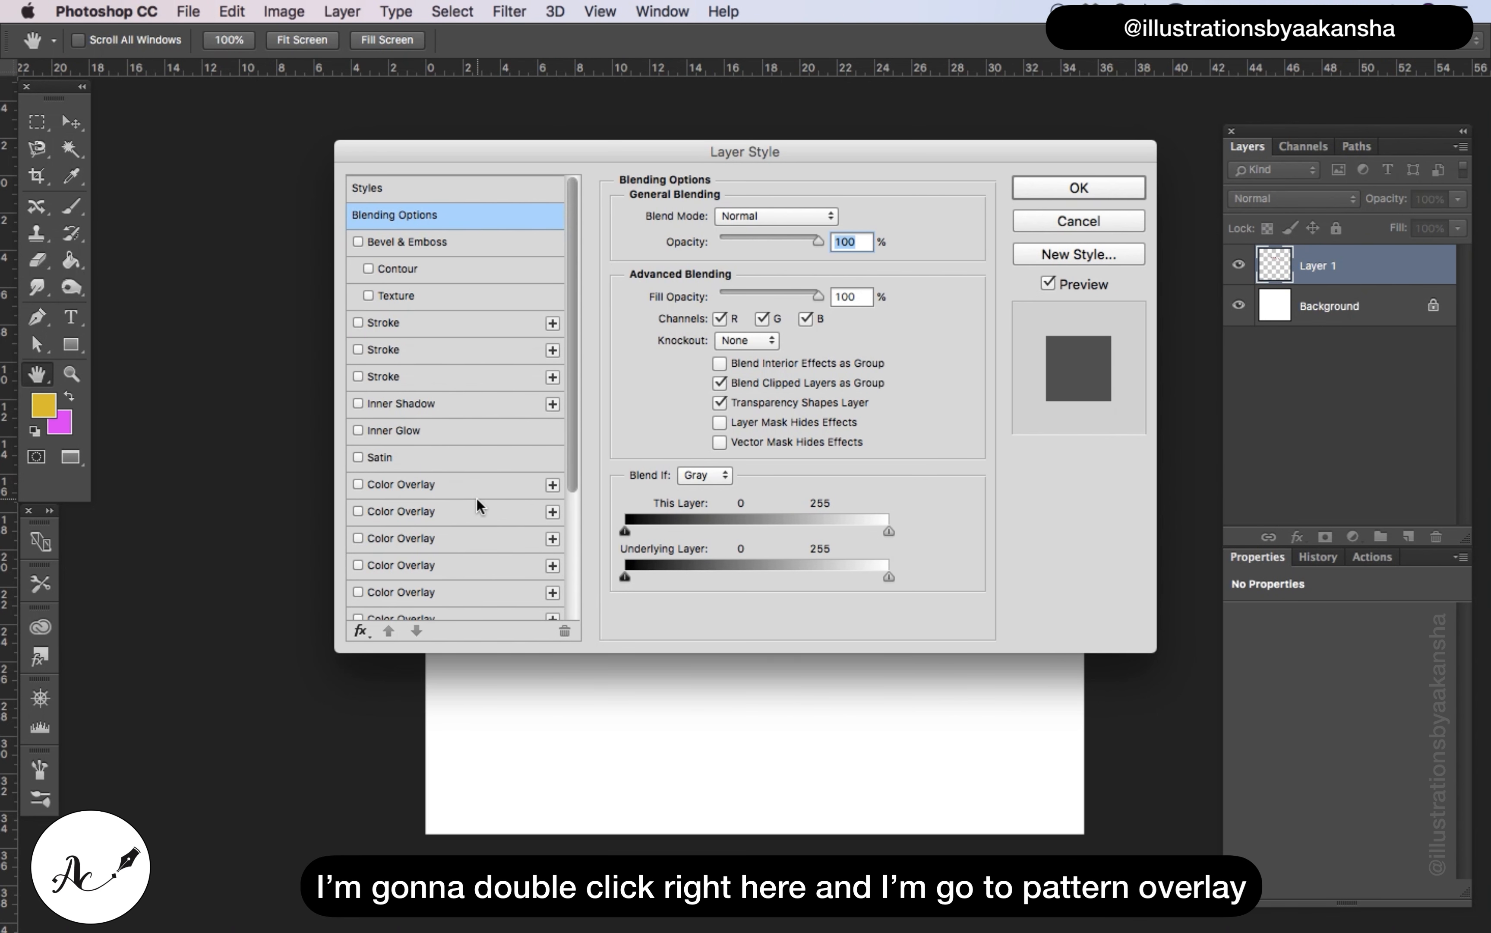
scroll(478, 503, "down", 3)
scroll(411, 531, "down", 3)
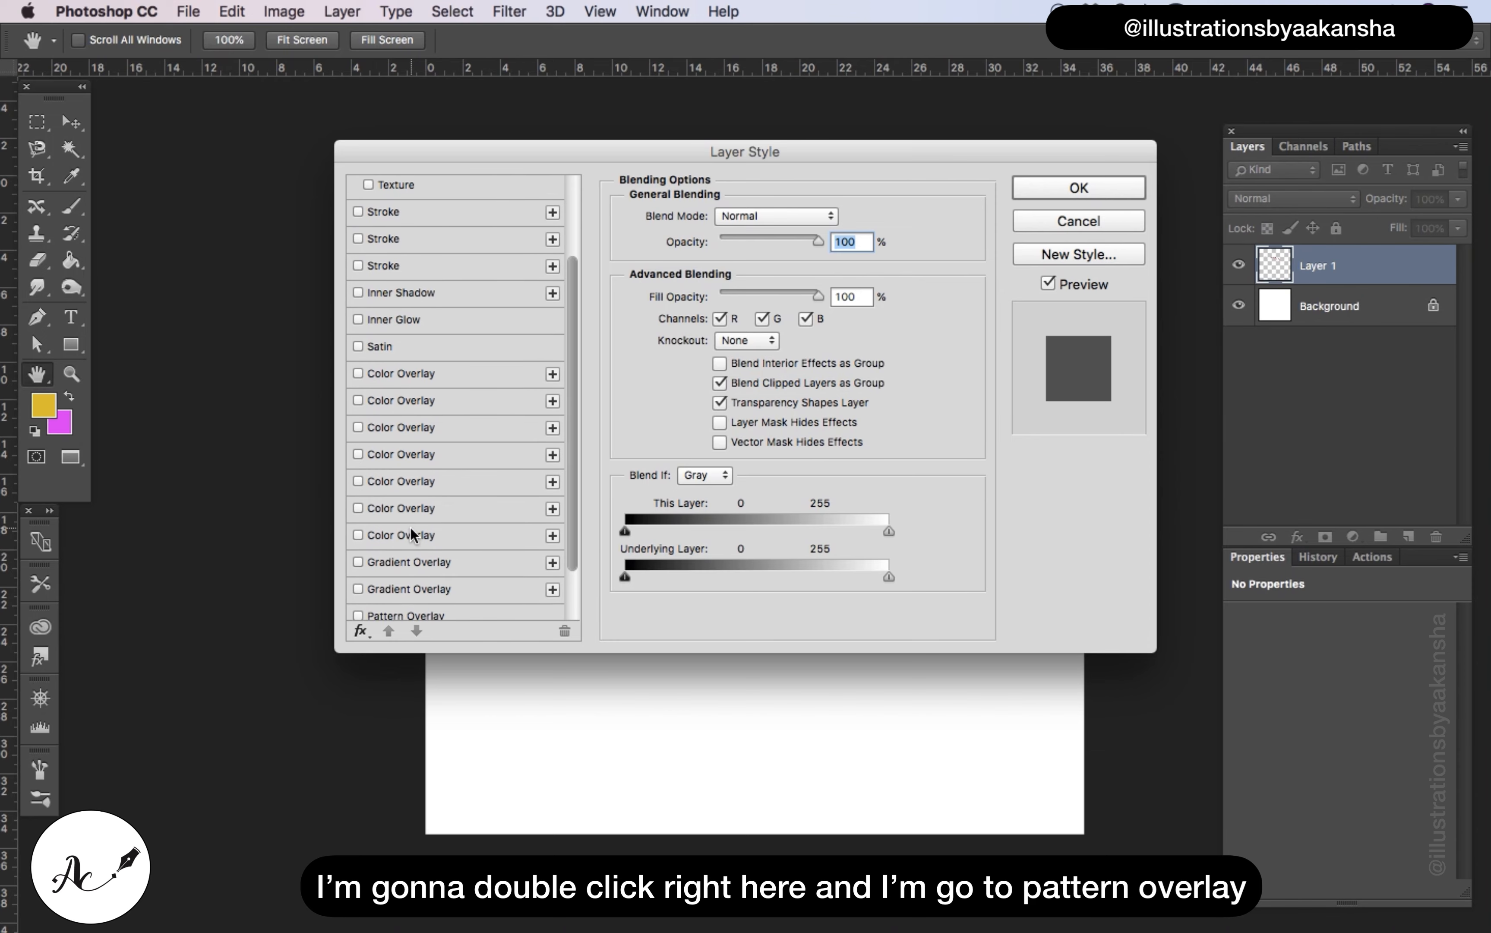
left_click(404, 547)
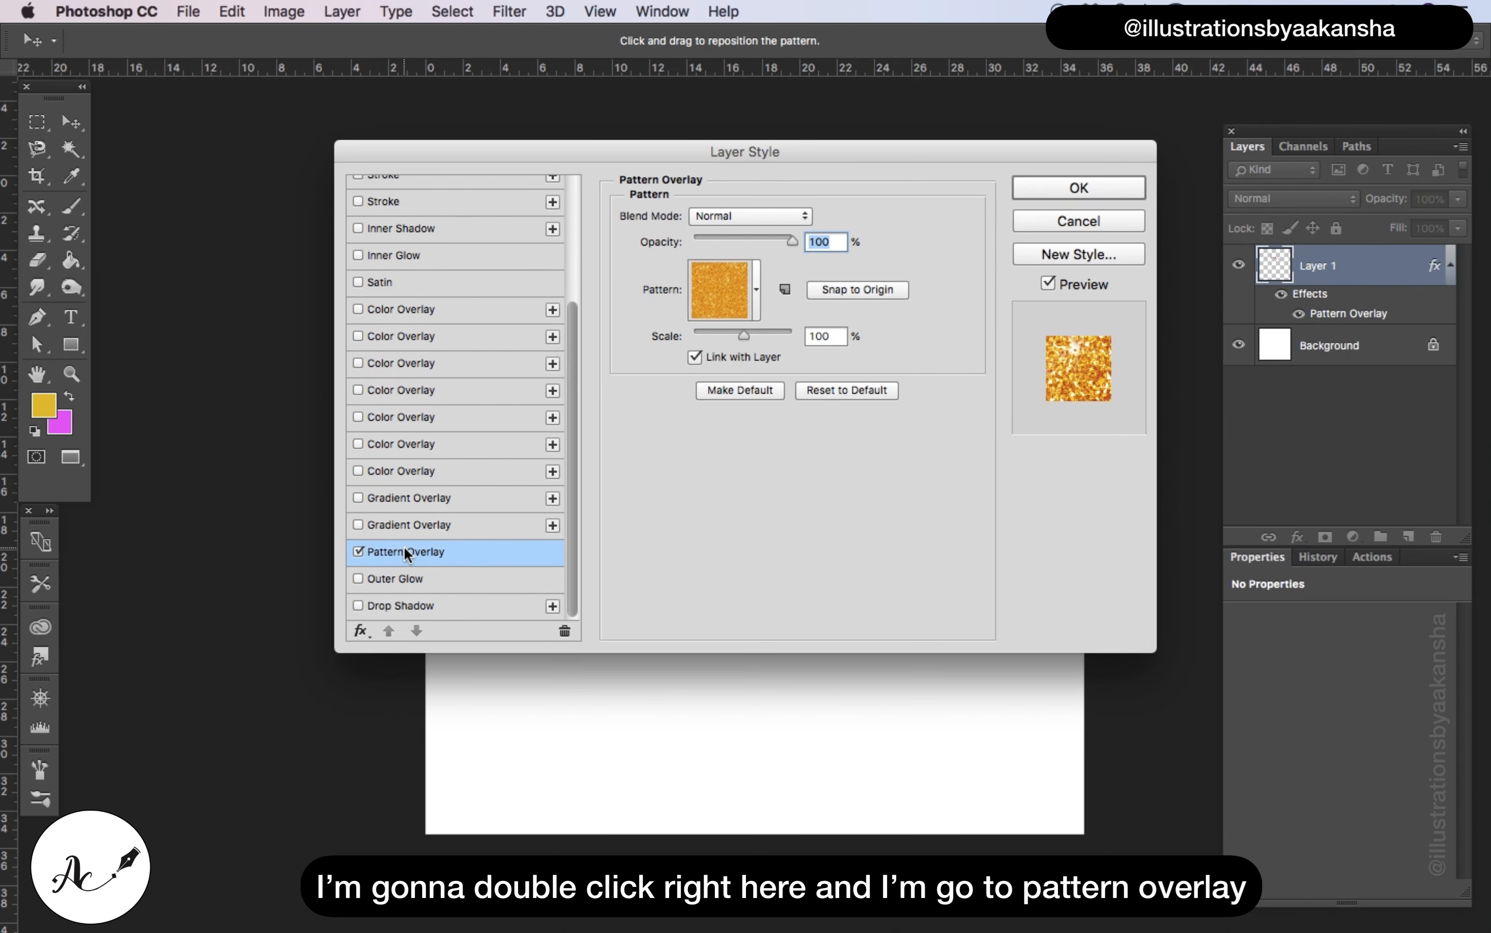
left_click(757, 290)
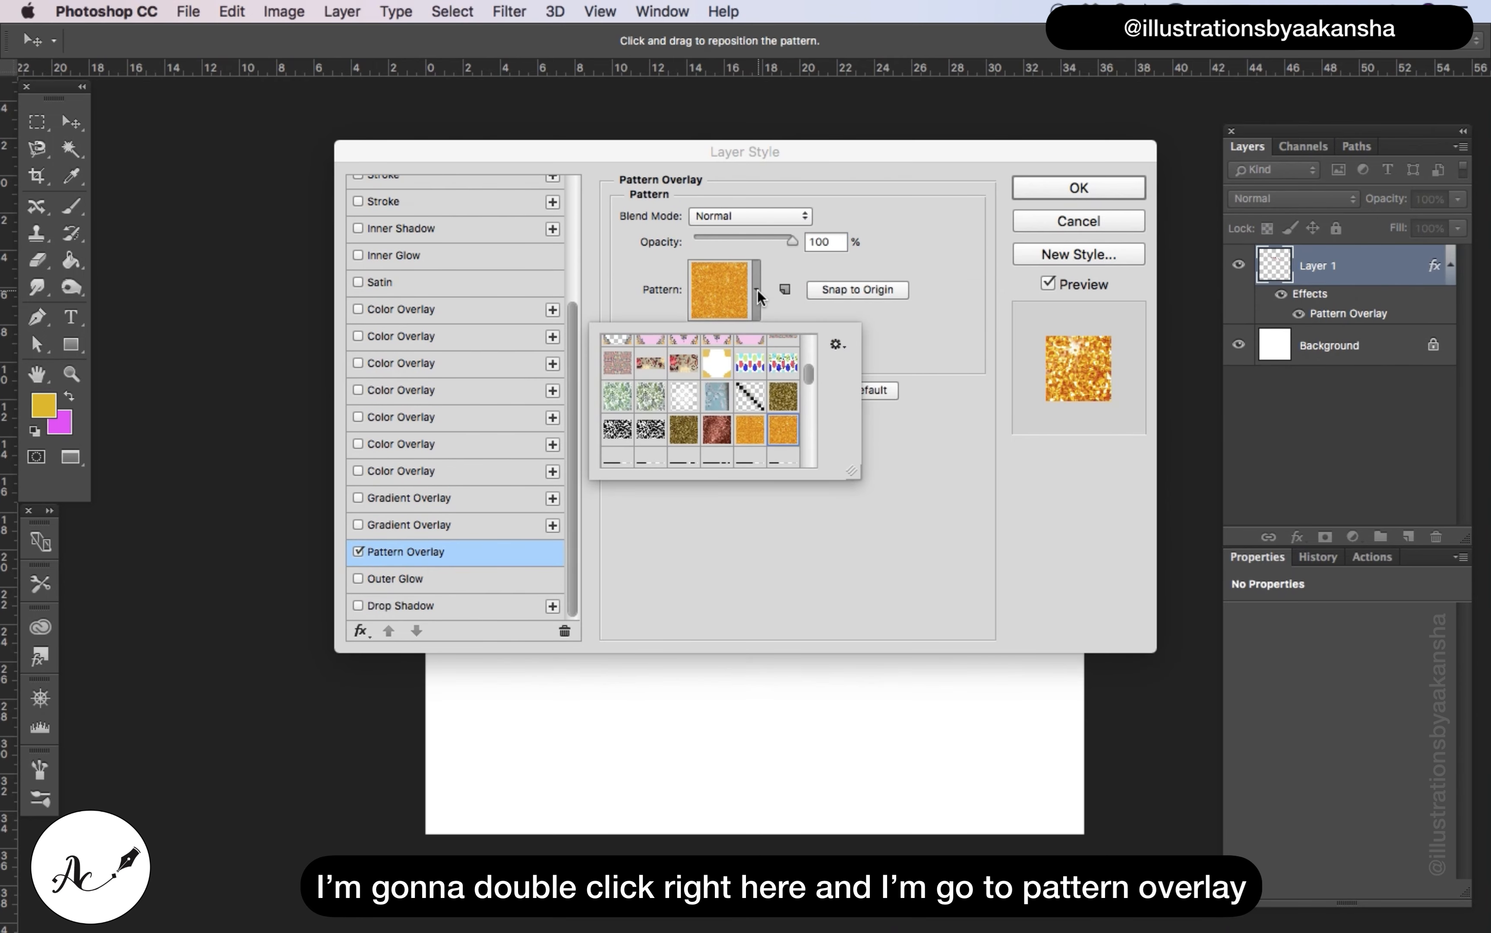
left_click_drag(808, 369, 826, 462)
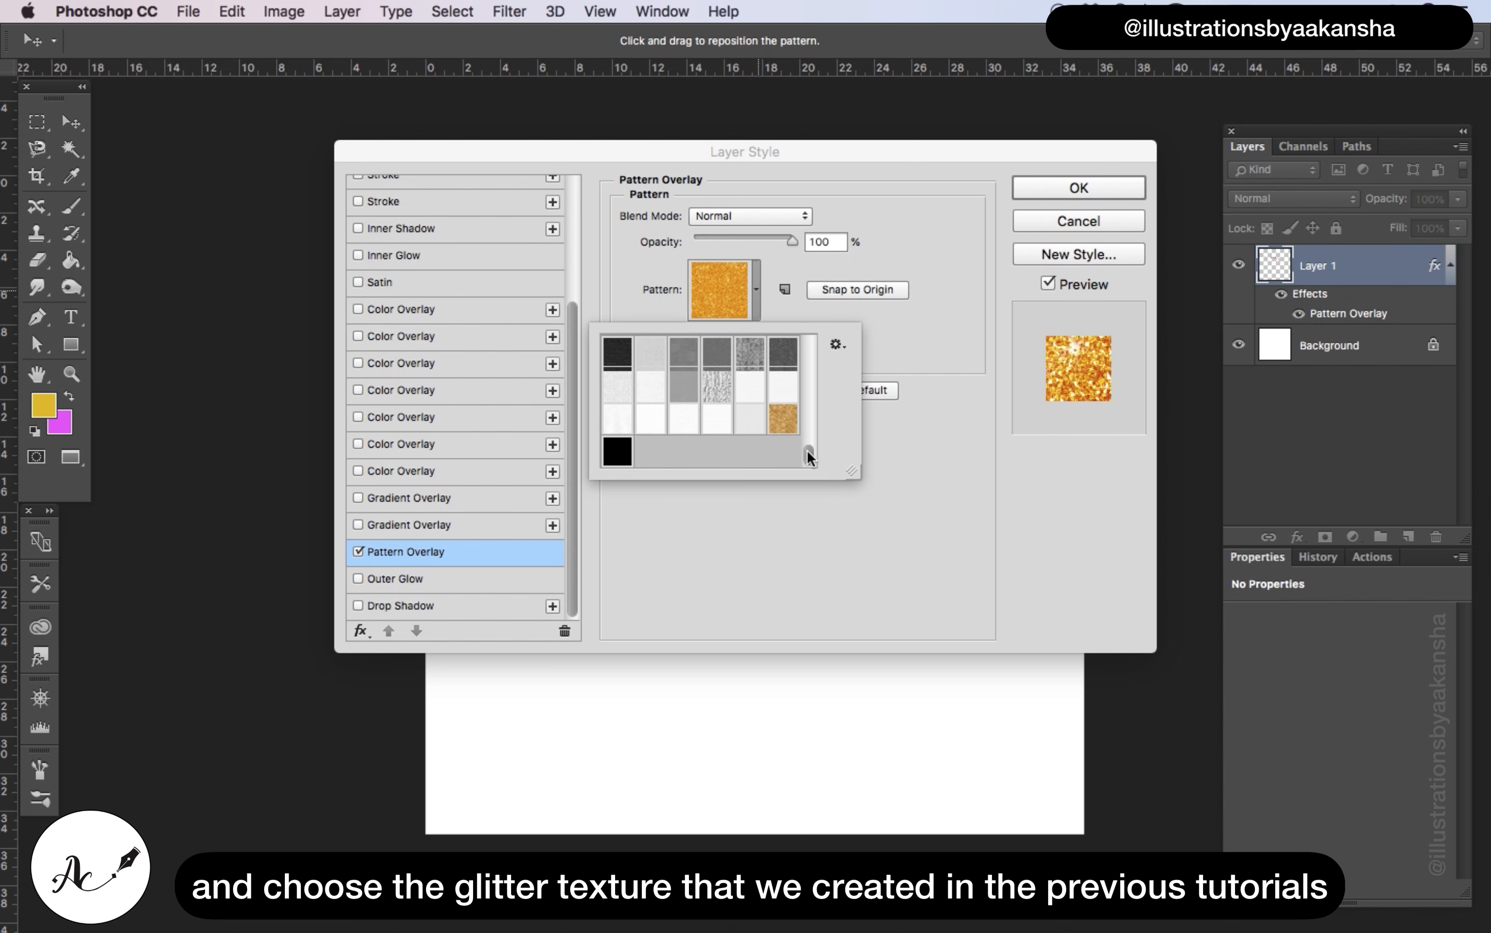
left_click(792, 430)
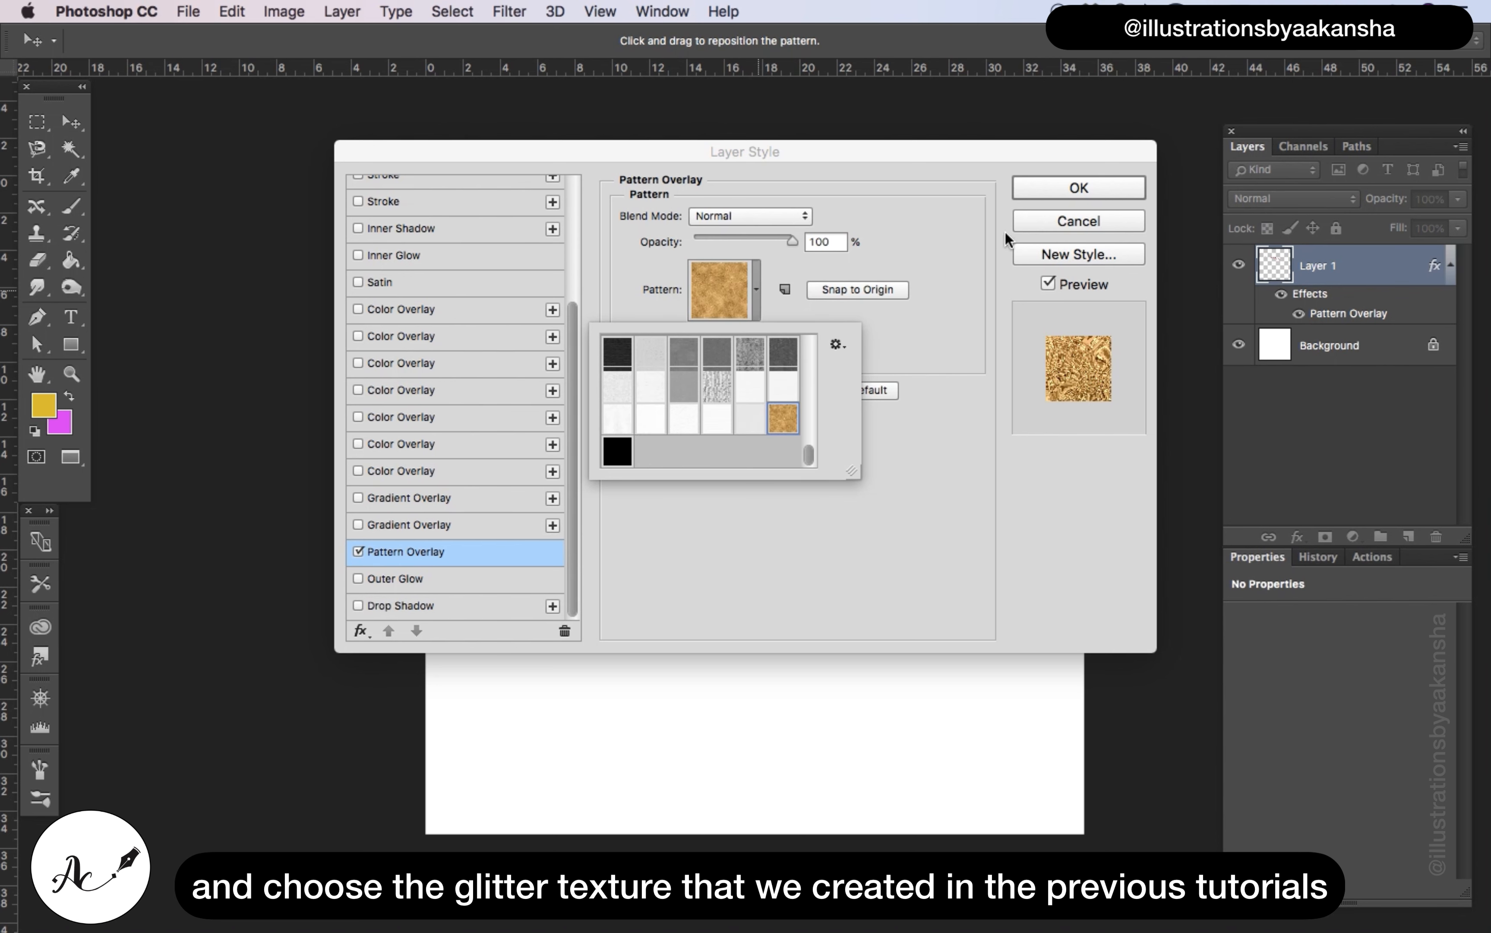
left_click(1035, 189)
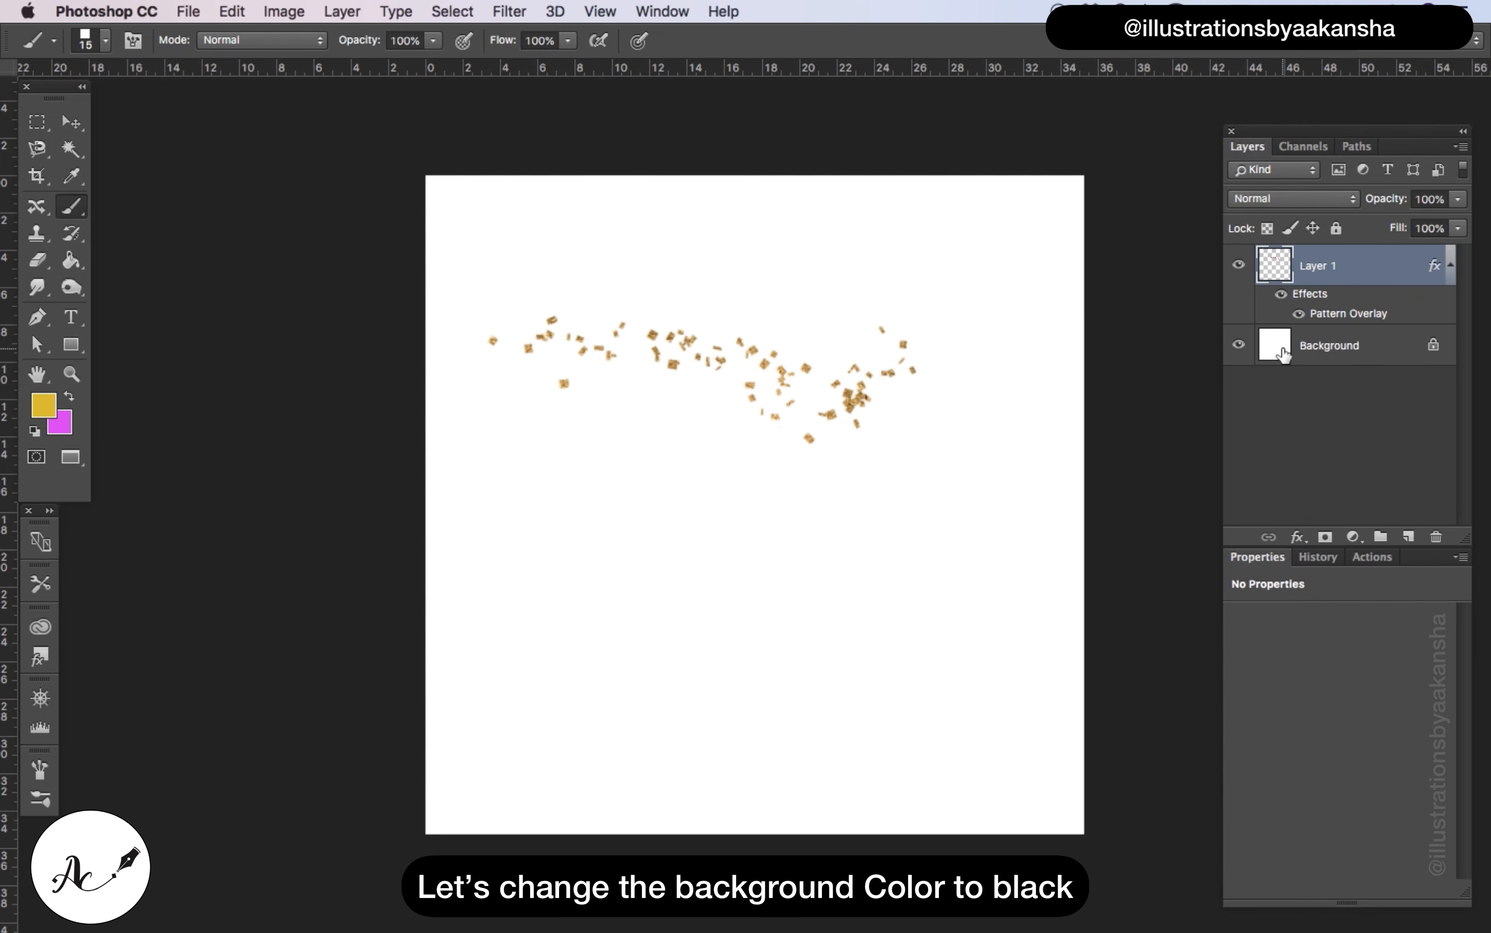
Add a layer directly above the background and cover the whole canvas with a black rectangle shape of about 1117 × 1093 px
left_click(1283, 353)
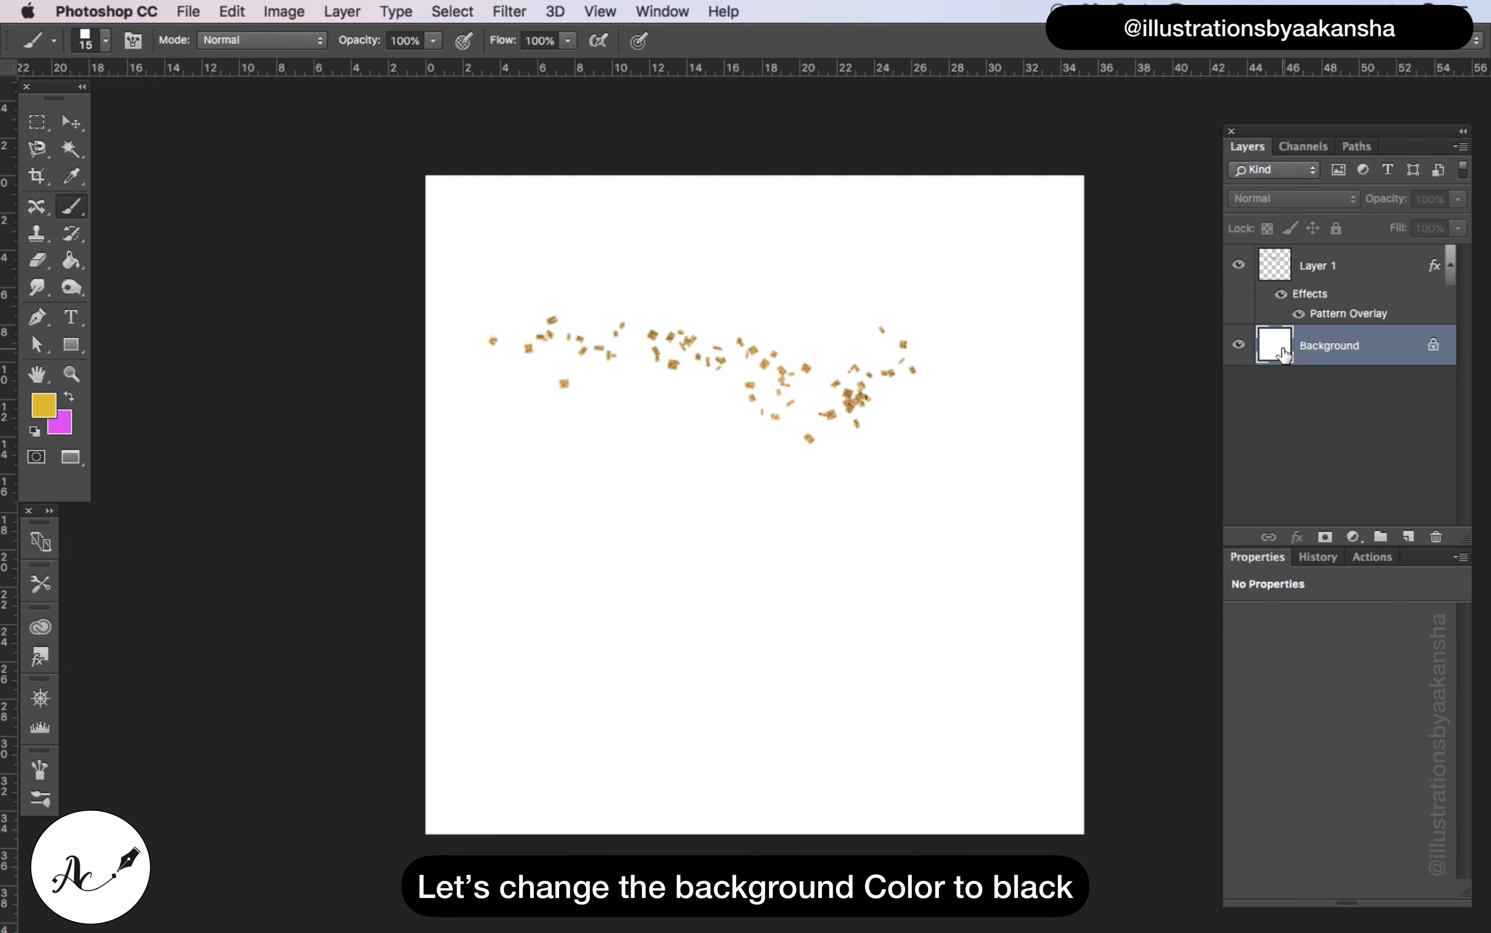
double_click(1283, 353)
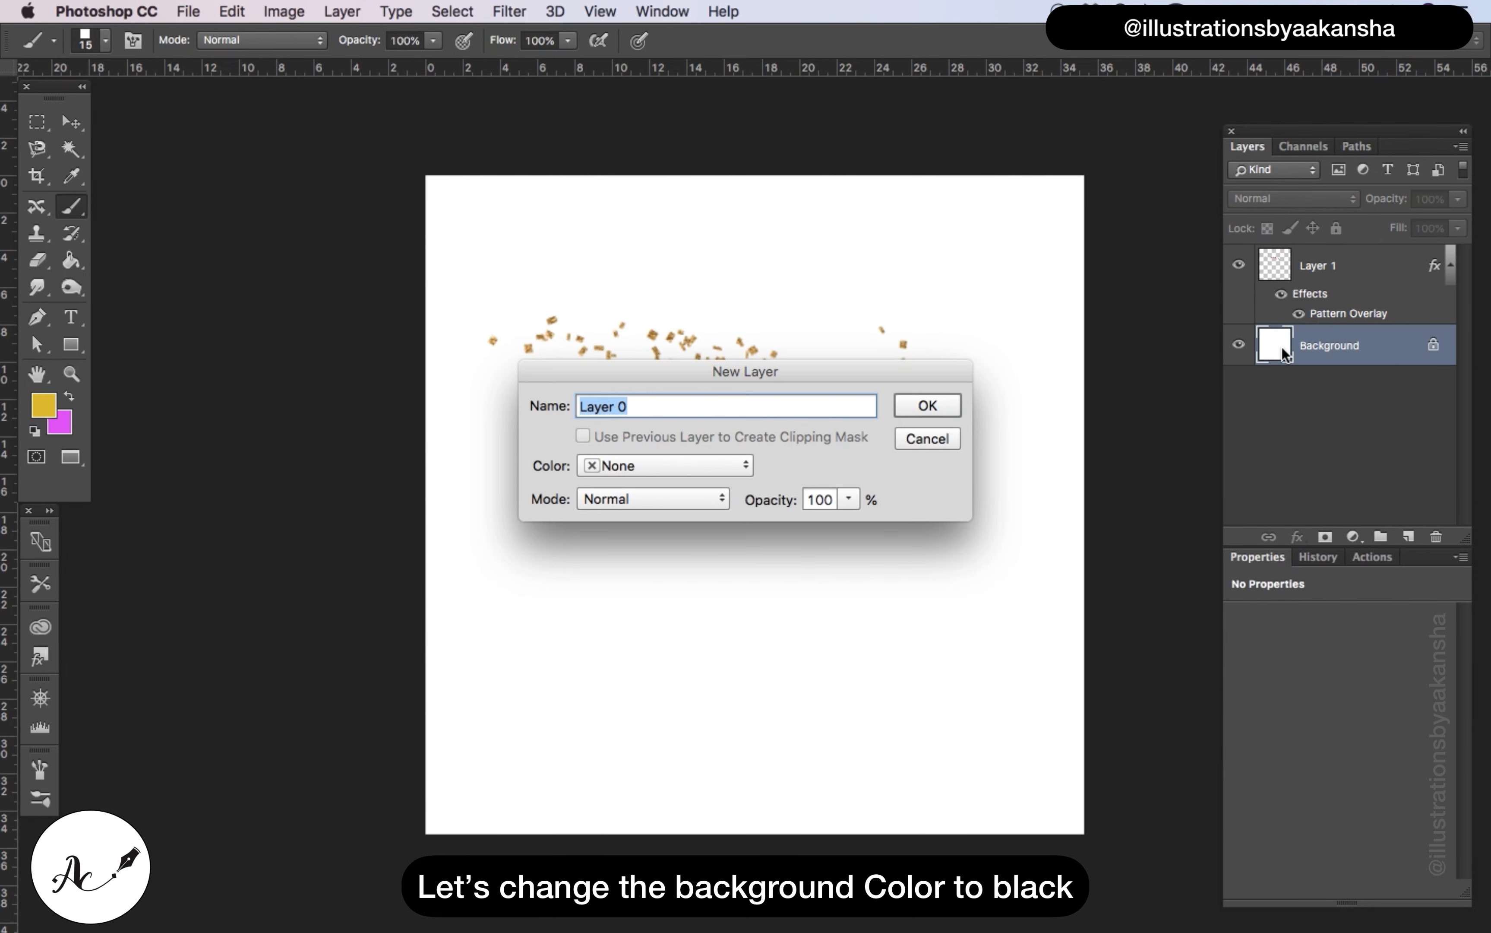
left_click(947, 438)
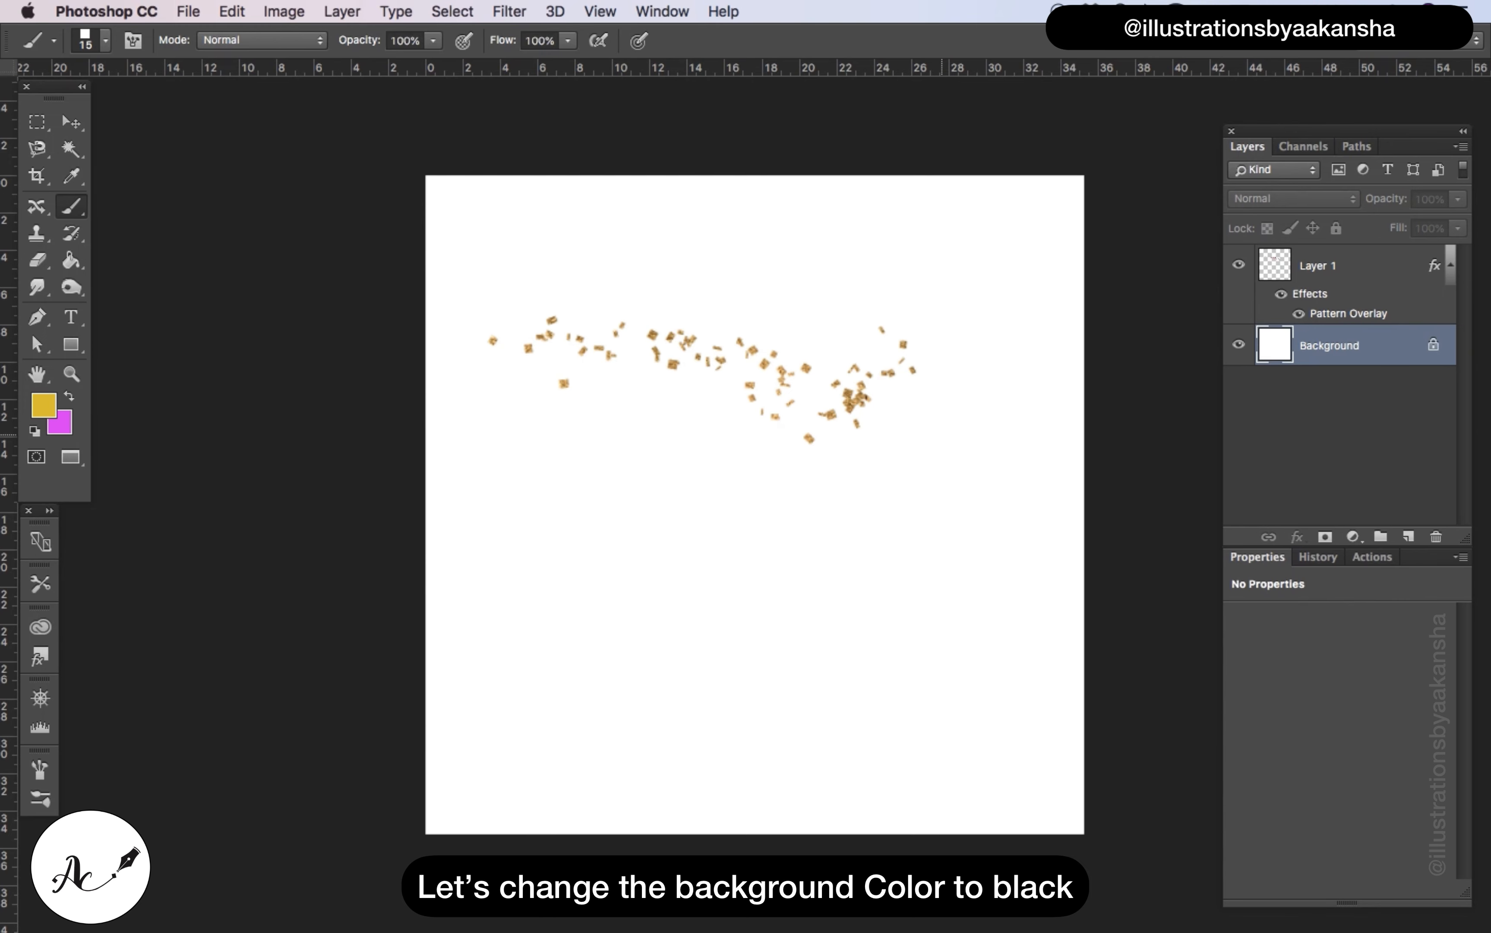
left_click(1409, 536)
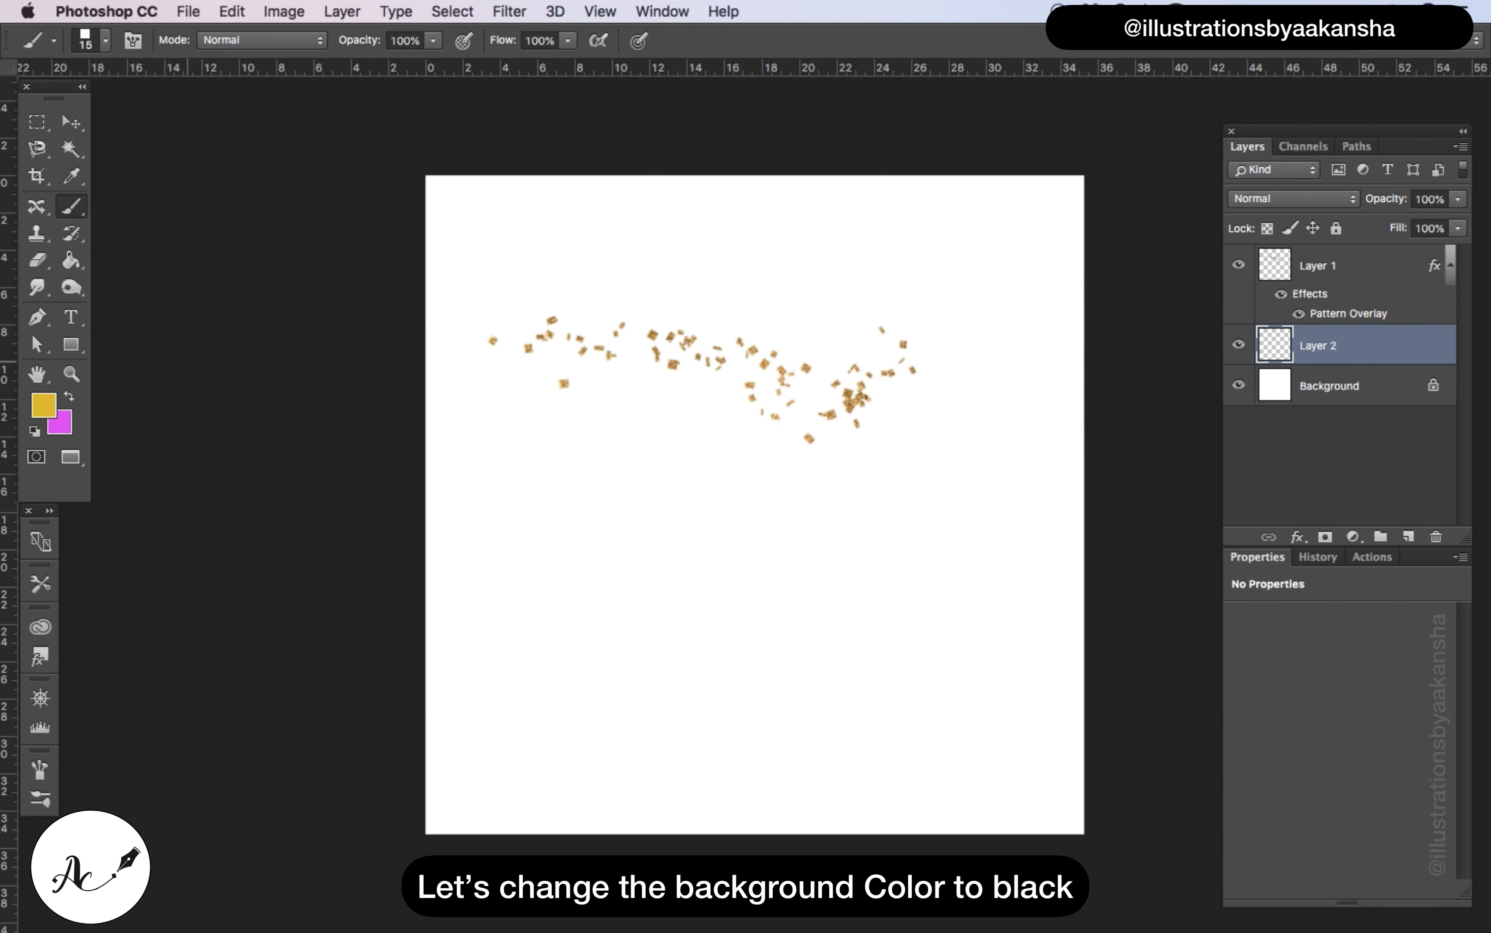
left_click(70, 344)
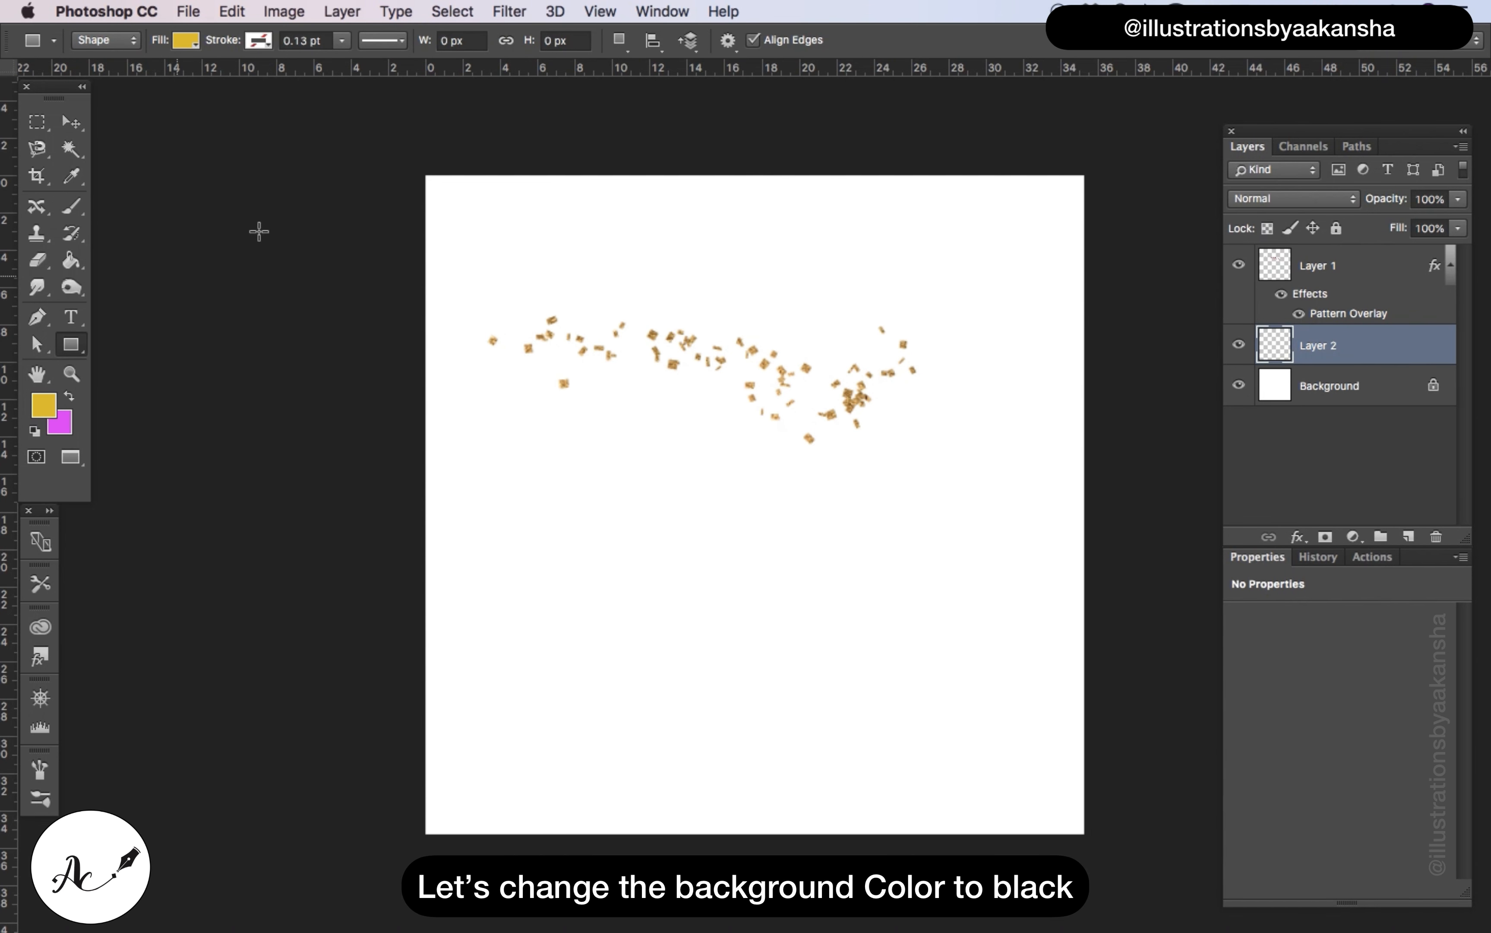
left_click(186, 41)
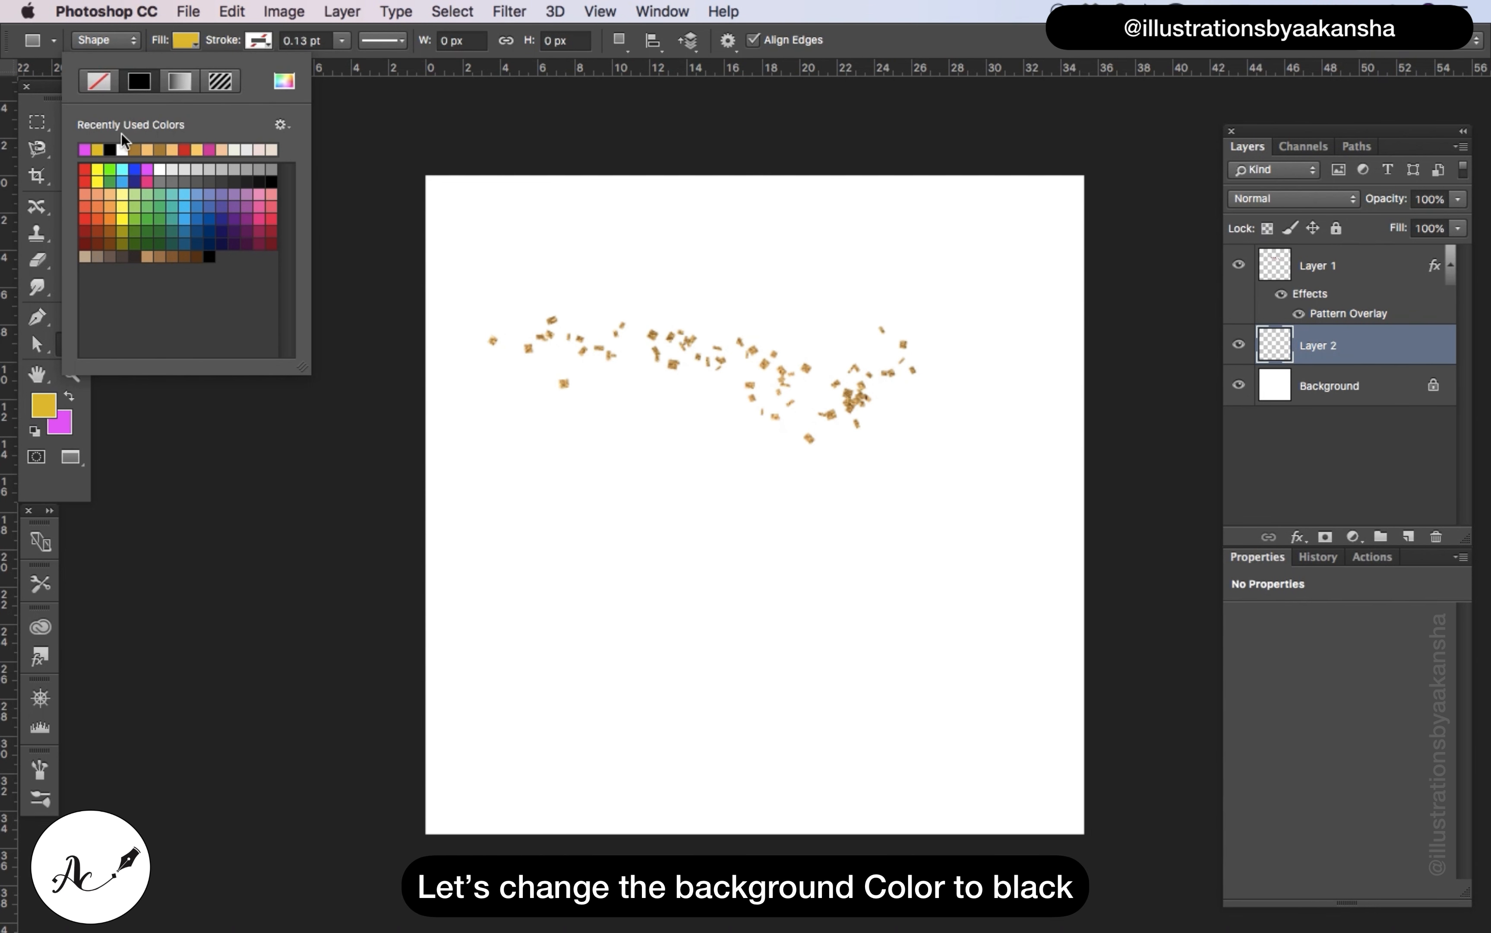
left_click(110, 149)
left_click_drag(396, 152, 1132, 872)
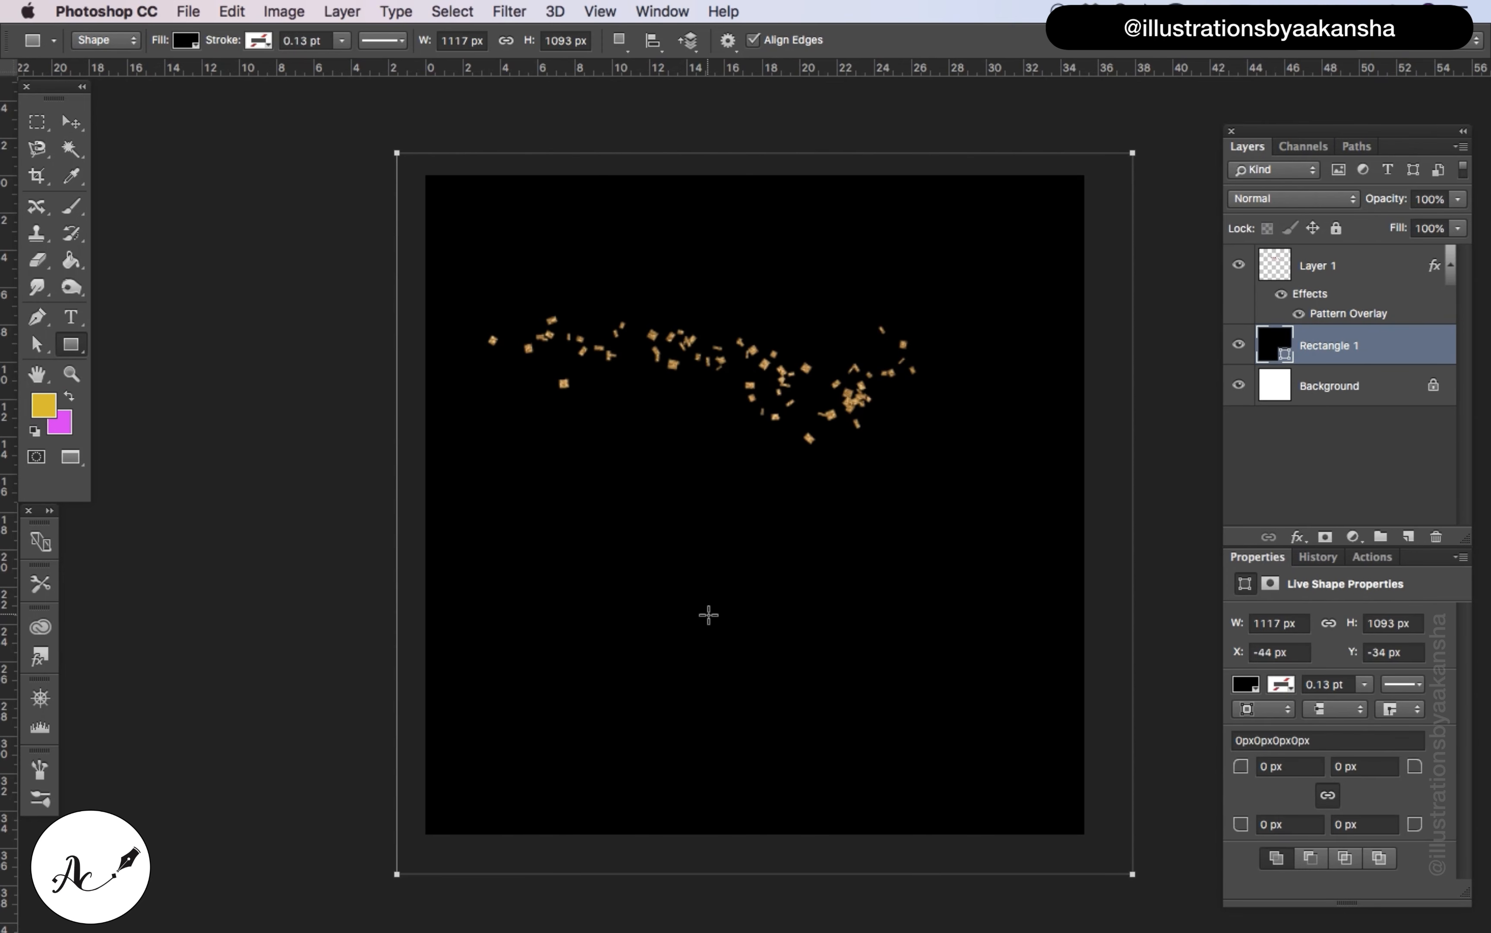
left_click(71, 123)
Paint dense gold glitter confetti strokes with the brush on Layer 1 across the upper half of the black canvas
left_click(73, 207)
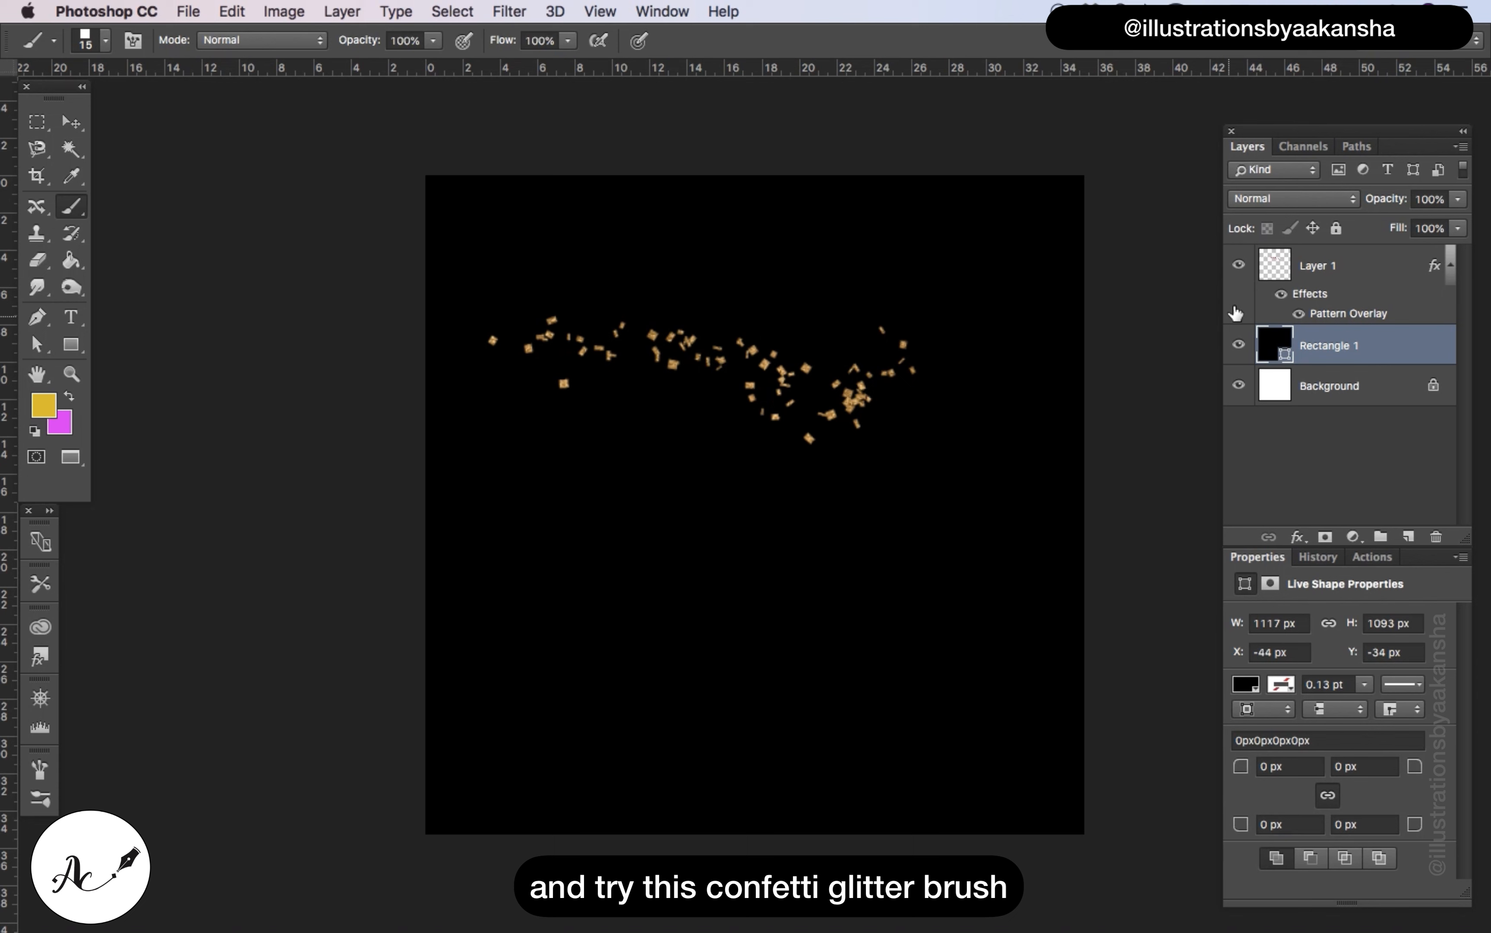
left_click(1385, 271)
mouse_move(565, 558)
left_mouse_down()
mouse_move(782, 644)
mouse_move(965, 648)
left_mouse_up()
key("super+z")
mouse_move(453, 185)
left_mouse_down()
mouse_move(491, 296)
mouse_move(690, 312)
mouse_move(955, 366)
mouse_move(1067, 358)
left_mouse_up()
mouse_move(460, 346)
left_mouse_down()
mouse_move(697, 465)
mouse_move(857, 493)
mouse_move(1058, 462)
left_mouse_up()
left_click_drag(688, 420, 749, 435)
left_click(879, 436)
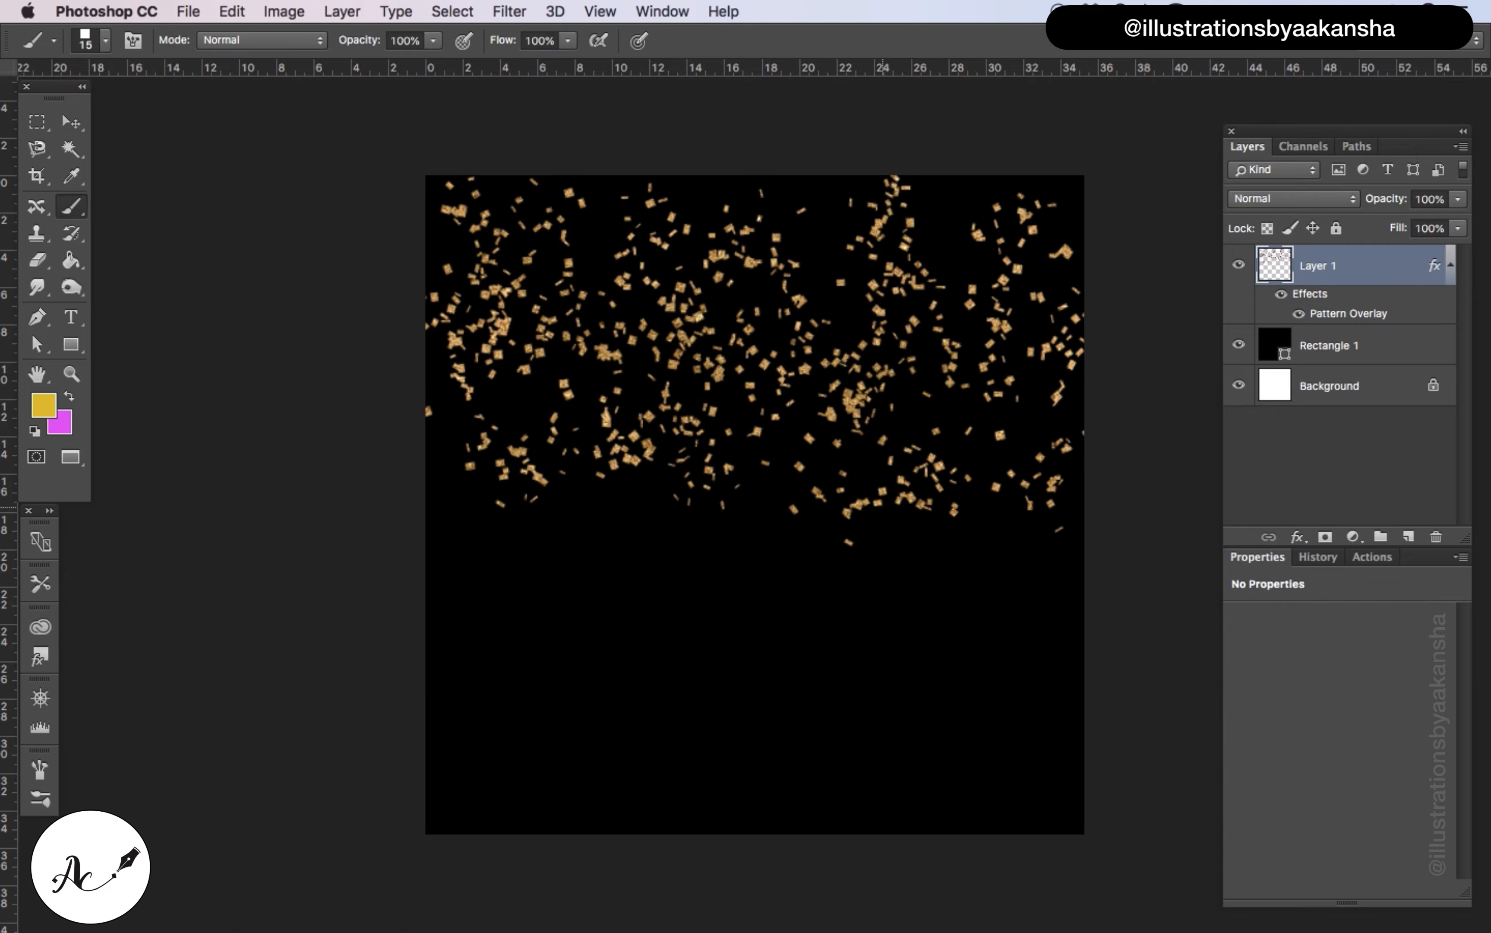
View the gold speck texture in the Untitled-5 document and return to the confetti document Untitled-7
left_click(619, 12)
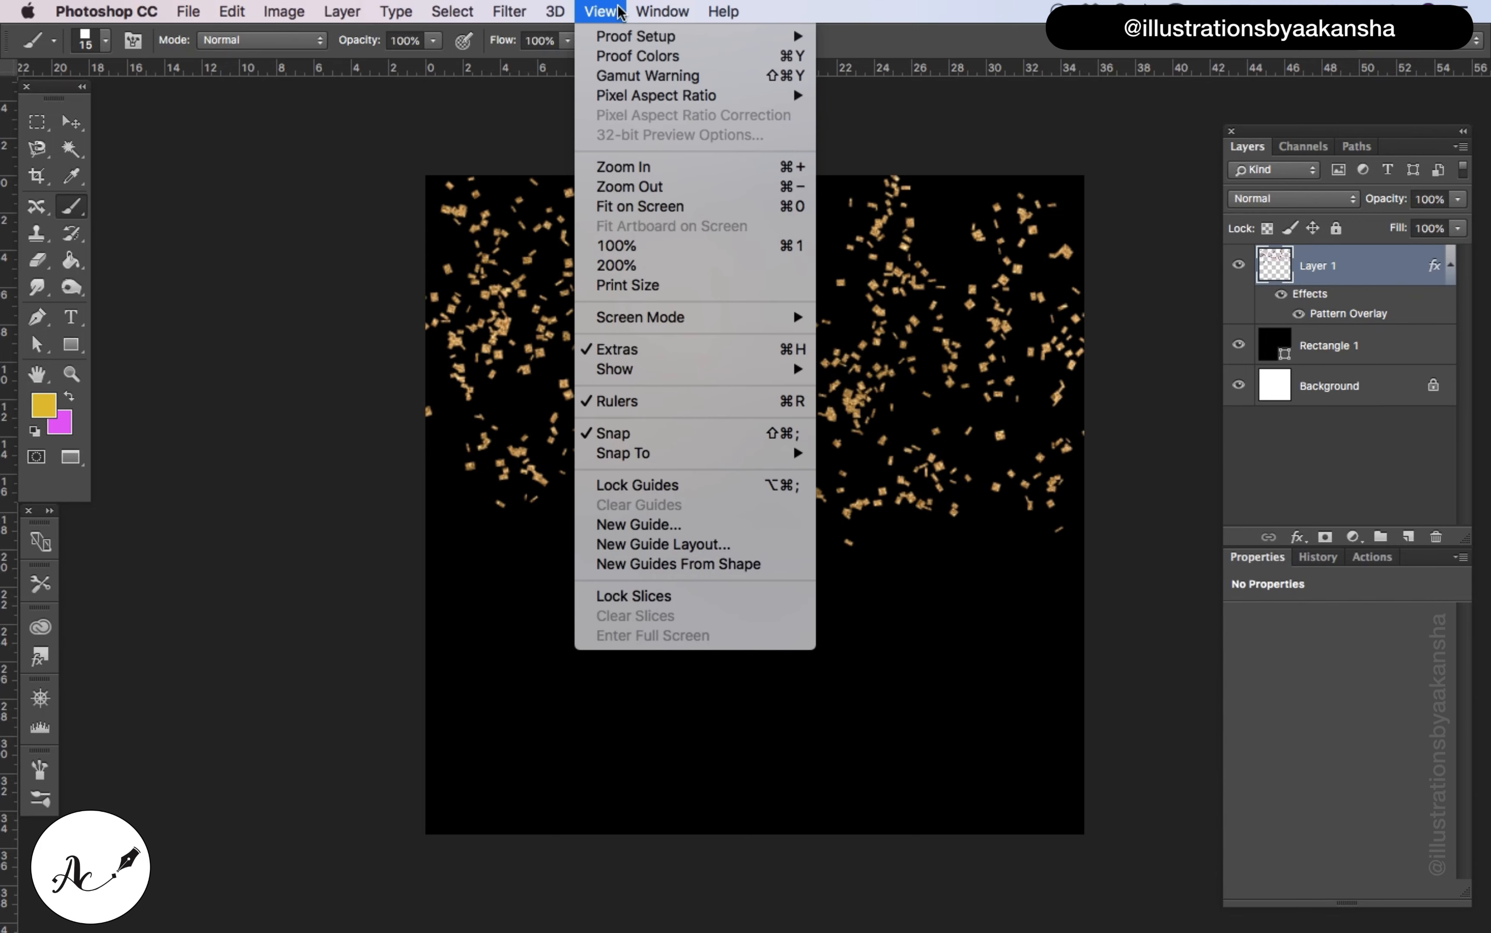
mouse_move(679, 15)
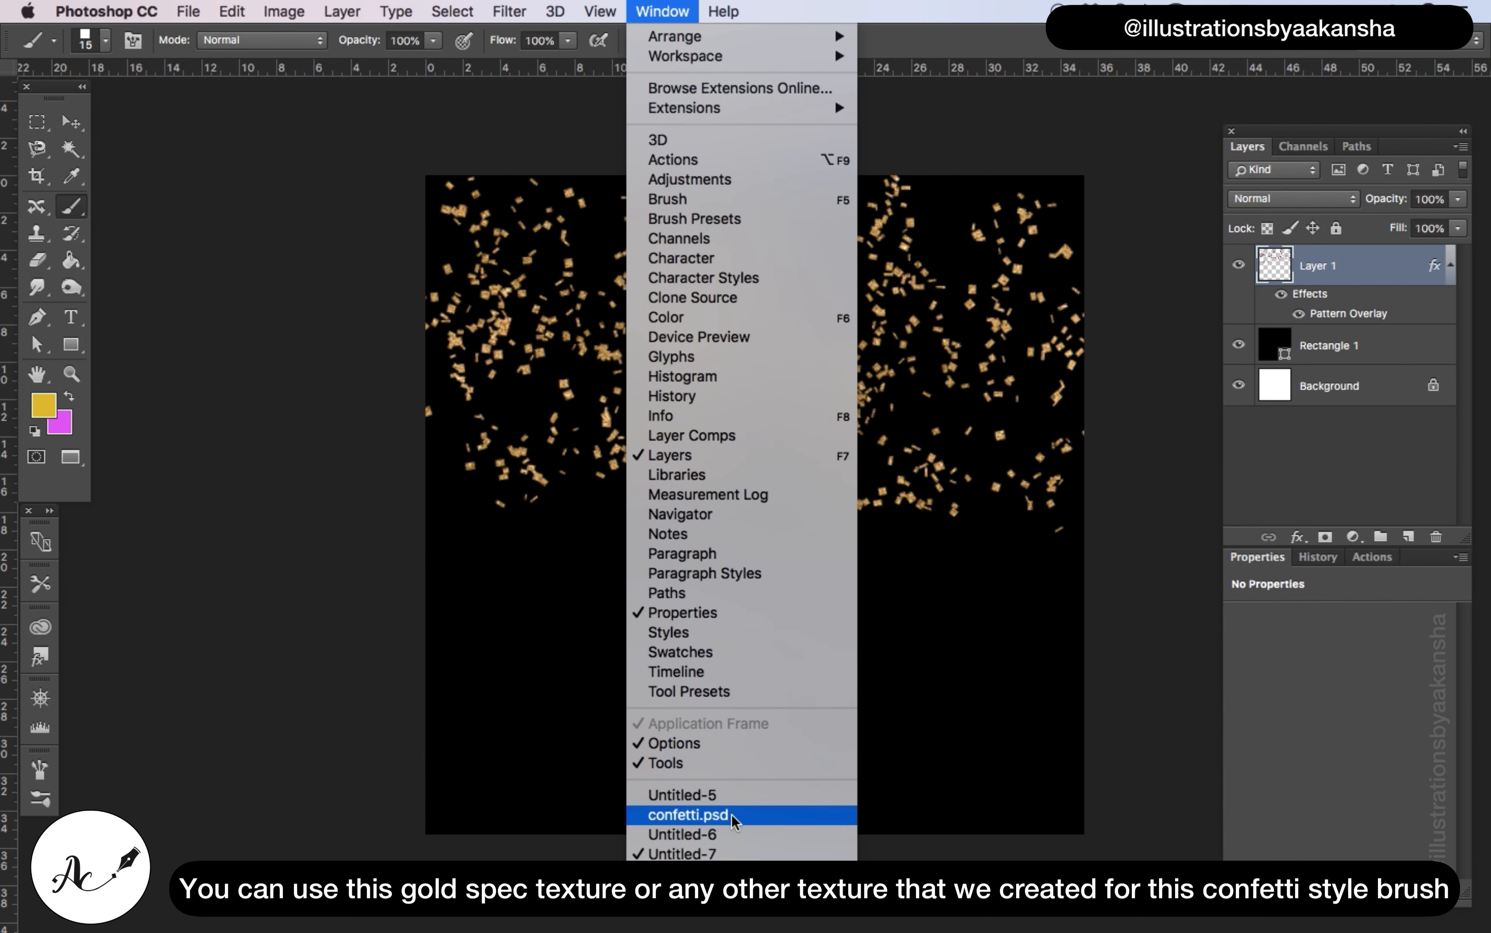
left_click(728, 796)
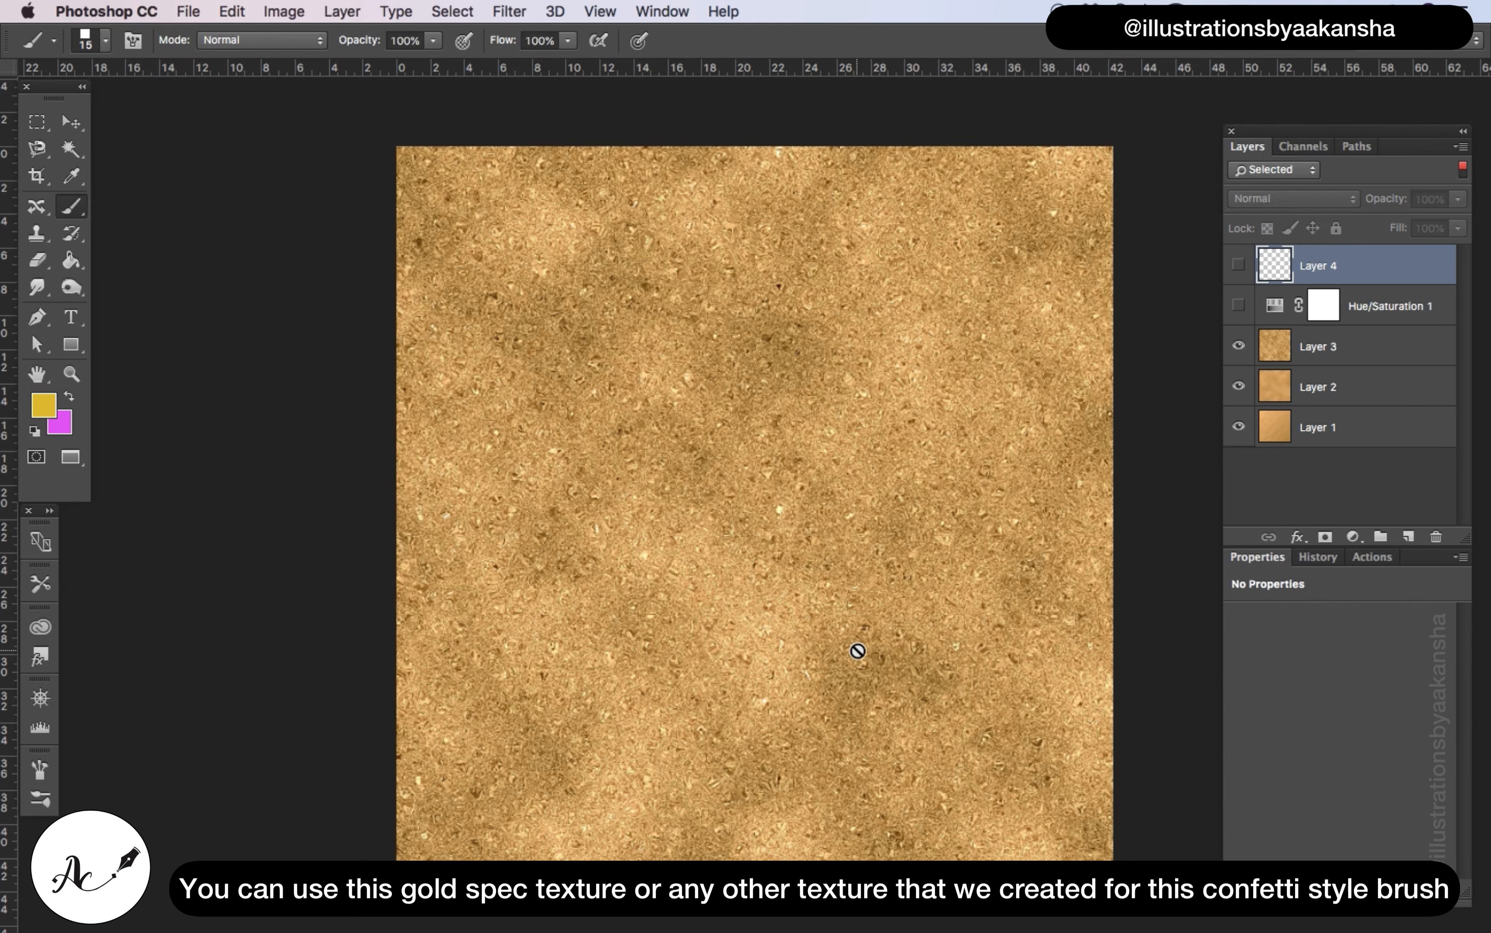
left_click(673, 20)
left_click(710, 892)
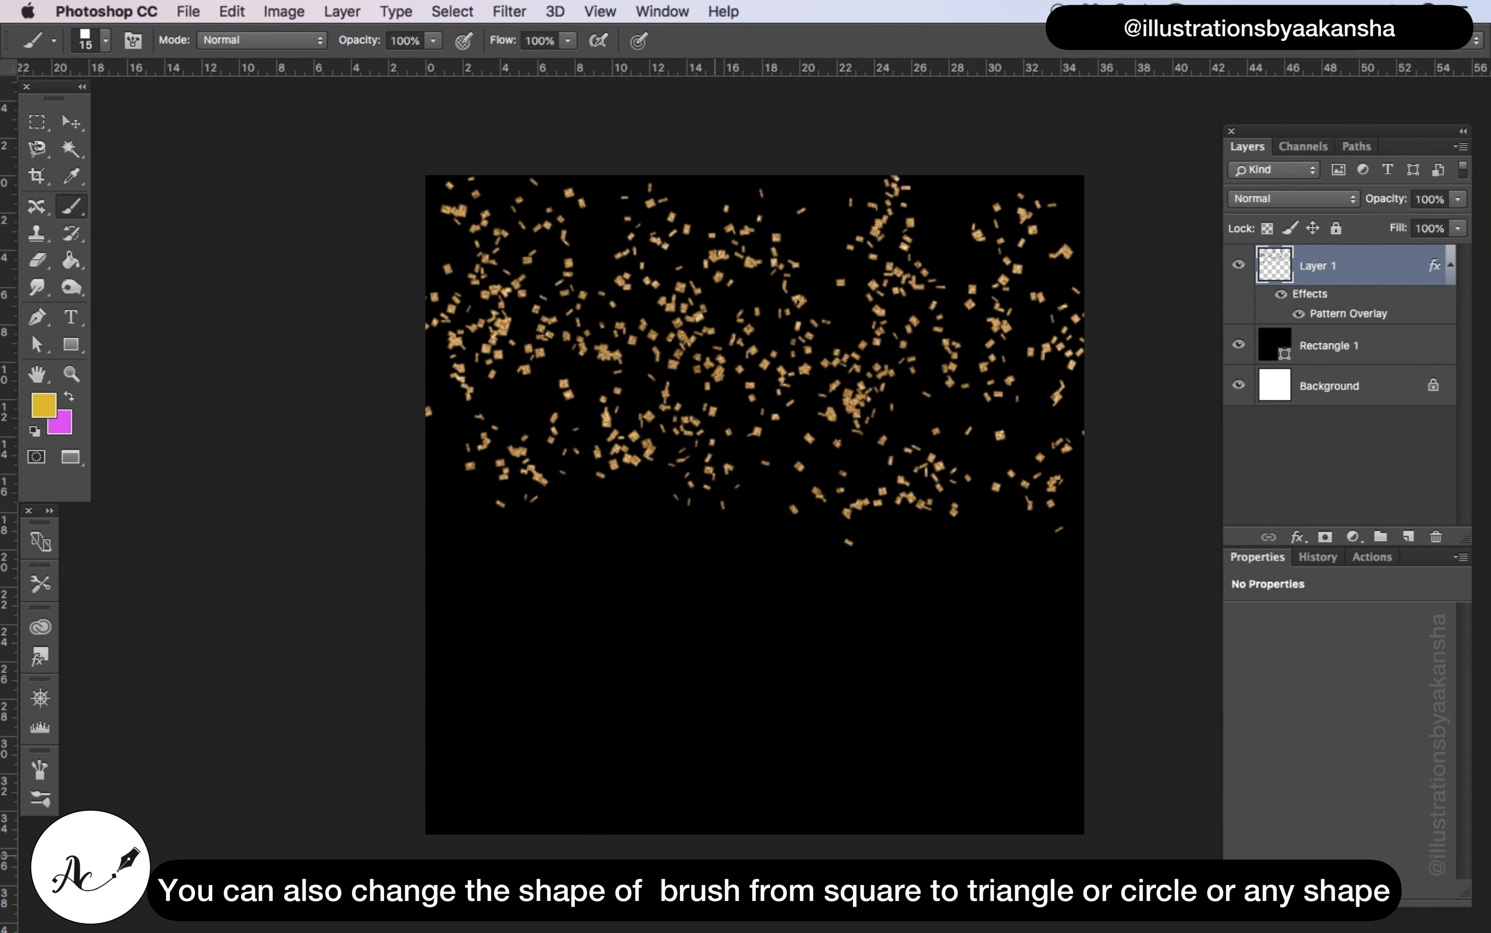